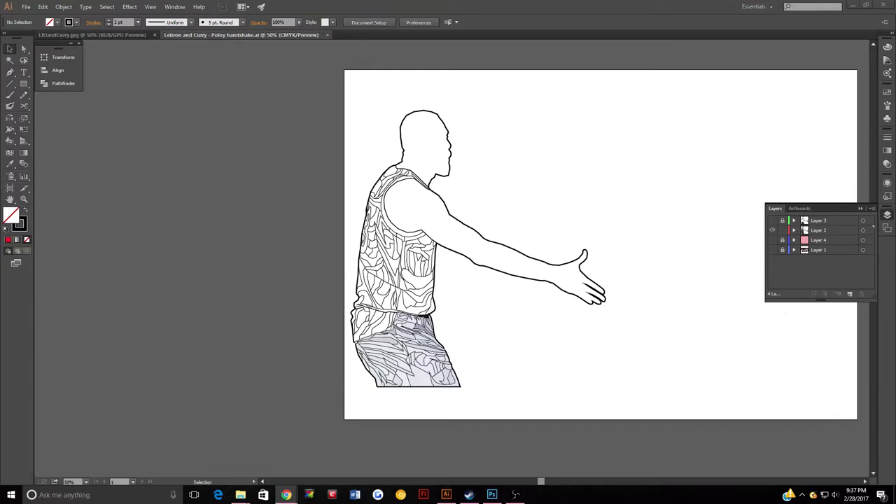
Show the source photo, zoom in, and pen-trace the shoulder top, collar edge and strap edge.
click(772, 250)
scroll(407, 204, up, 6)
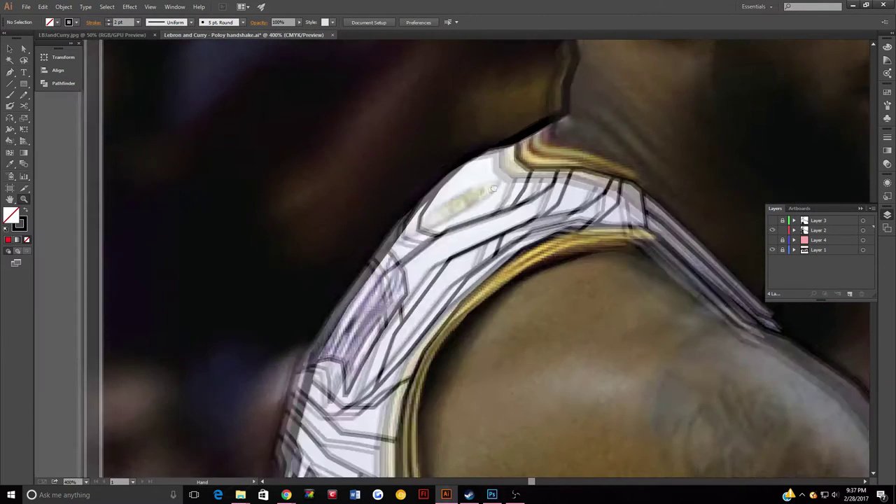
key(p)
click(427, 224)
click(490, 201)
click(471, 179)
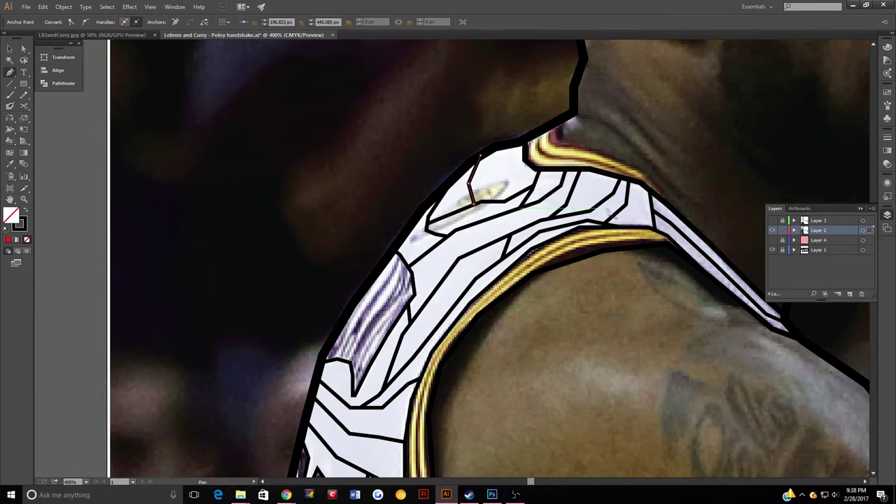
click(488, 161)
click(501, 147)
click(496, 169)
click(508, 182)
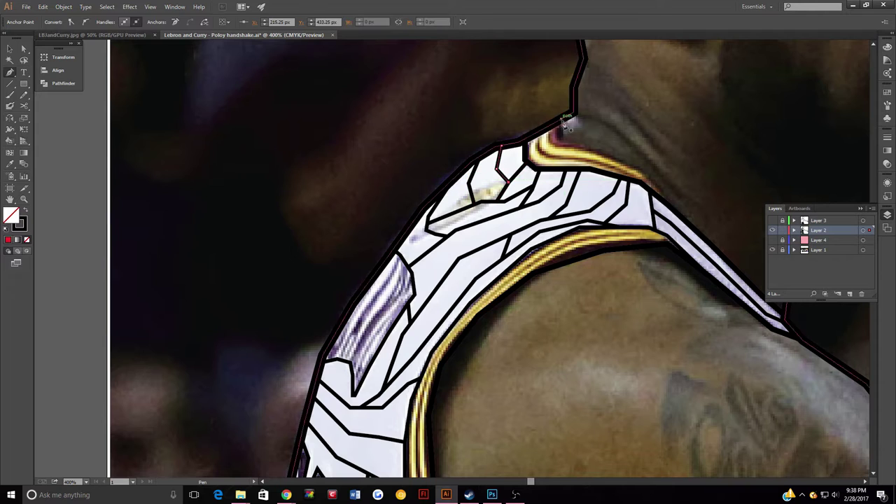
click(629, 165)
click(656, 186)
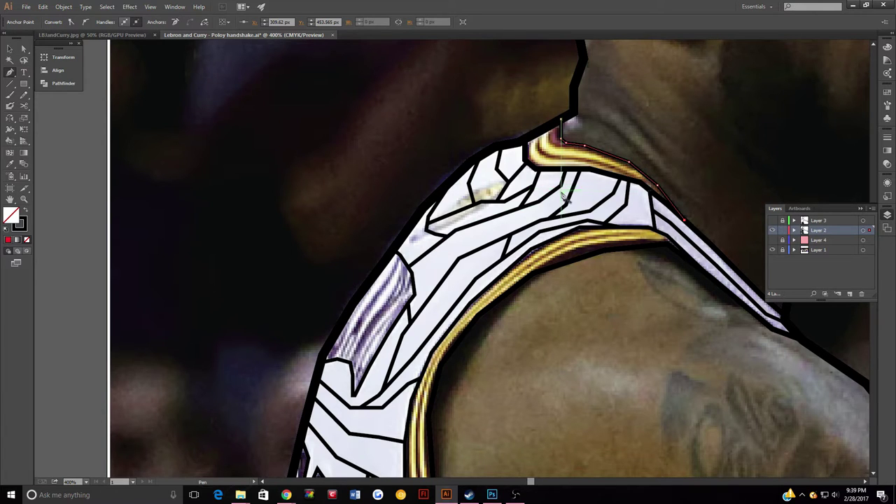
Trace a new pen outline along the gold collar and down the armhole trim.
click(532, 137)
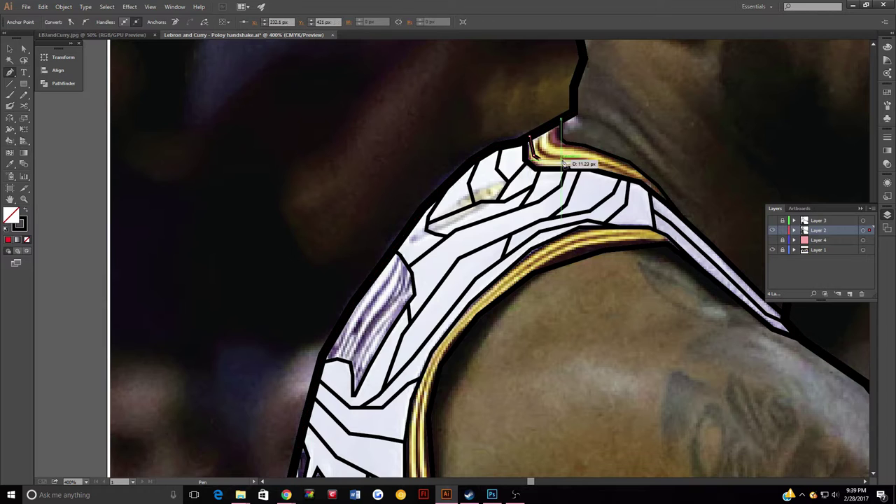
click(639, 179)
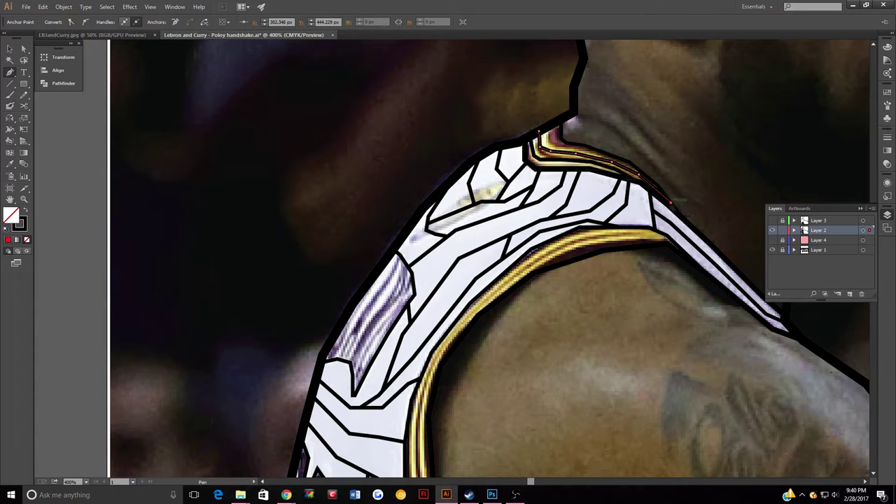
click(587, 155)
click(662, 236)
click(564, 242)
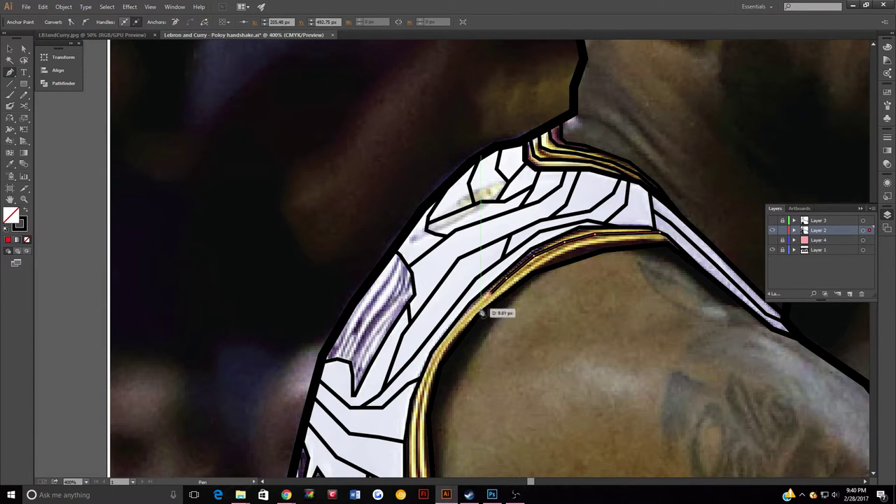
scroll(482, 313, down, 5)
scroll(532, 152, left, 3)
click(506, 290)
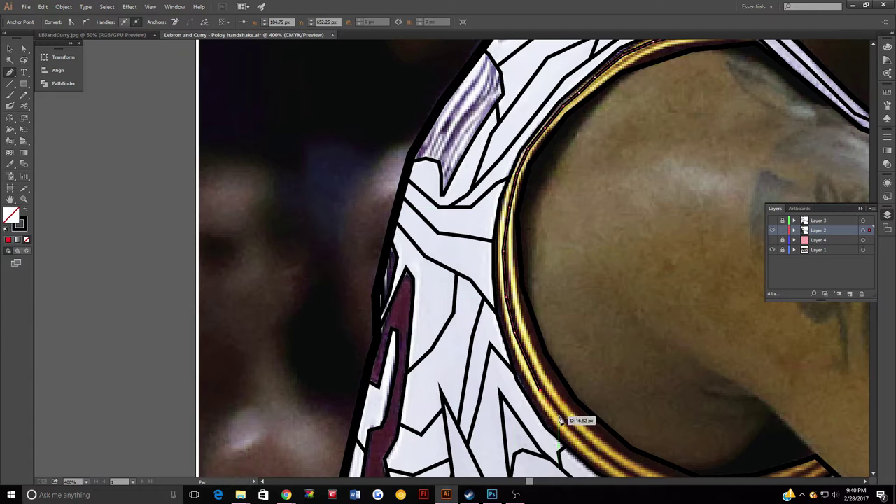
Extend the trim outline to its right end and back along its top edge.
scroll(560, 420, down, 3)
scroll(560, 419, right, 2)
click(753, 275)
click(726, 287)
click(694, 298)
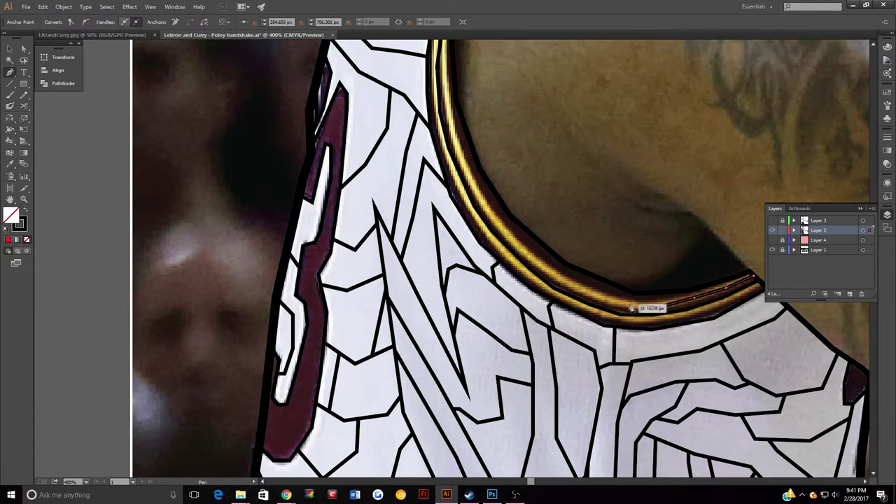
scroll(451, 115, up, 3)
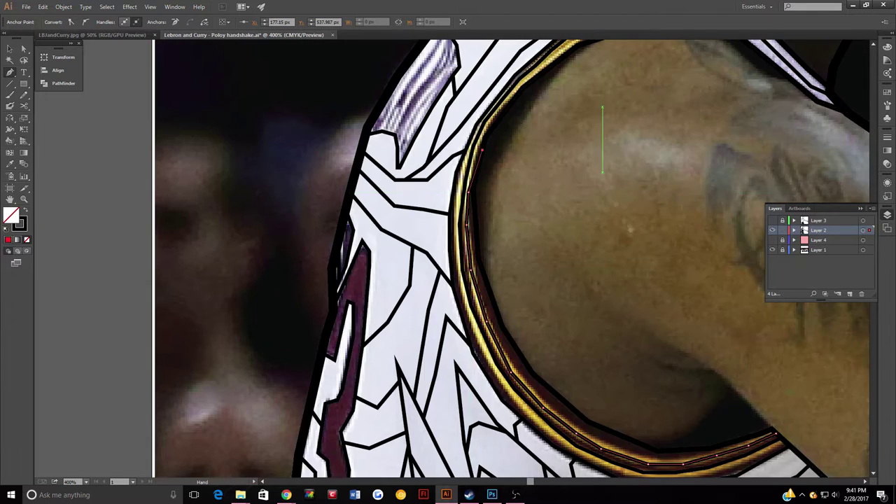
scroll(559, 210, up, 3)
click(663, 118)
Add anchors along the armhole trim's lower edge, then zoom out to fit the figure.
scroll(679, 153, down, 4)
scroll(679, 153, left, 1)
click(459, 136)
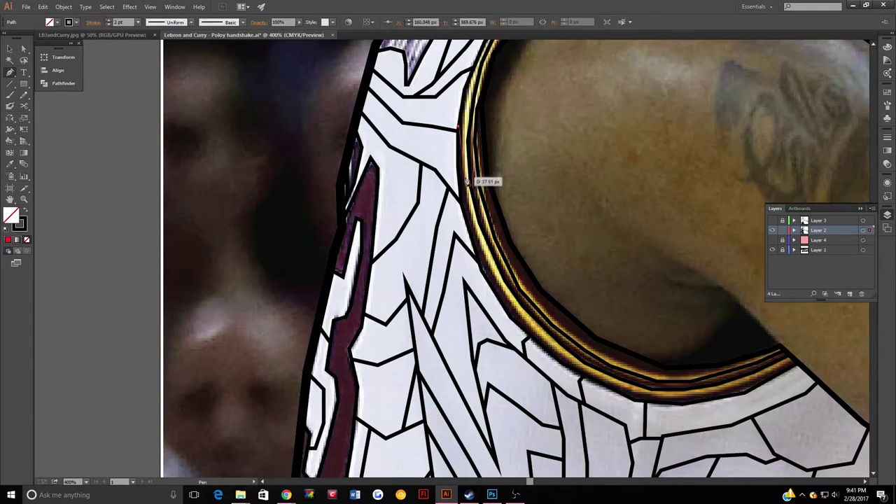
click(670, 401)
click(746, 381)
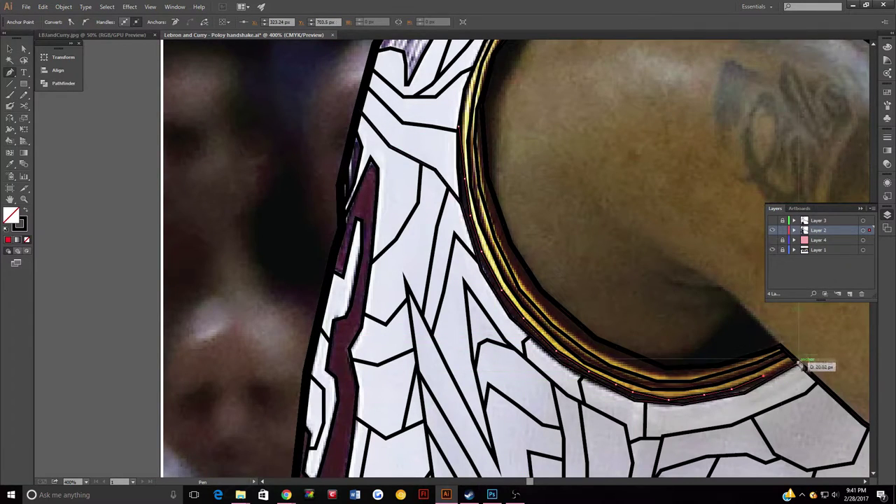
key(ctrl+1)
scroll(490, 259, left, 3)
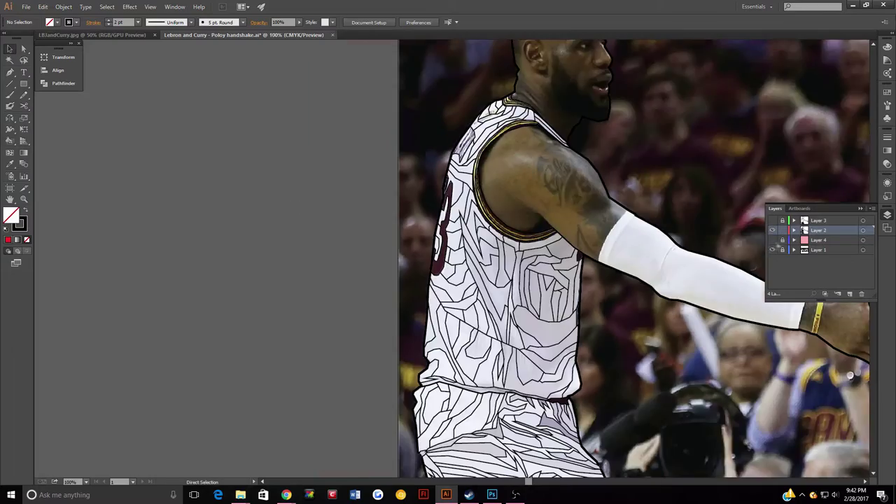
Hide the pink Layer 4 overlay, select Layer 2's outlines and switch to the Live Paint Bucket.
click(772, 240)
click(773, 241)
click(862, 231)
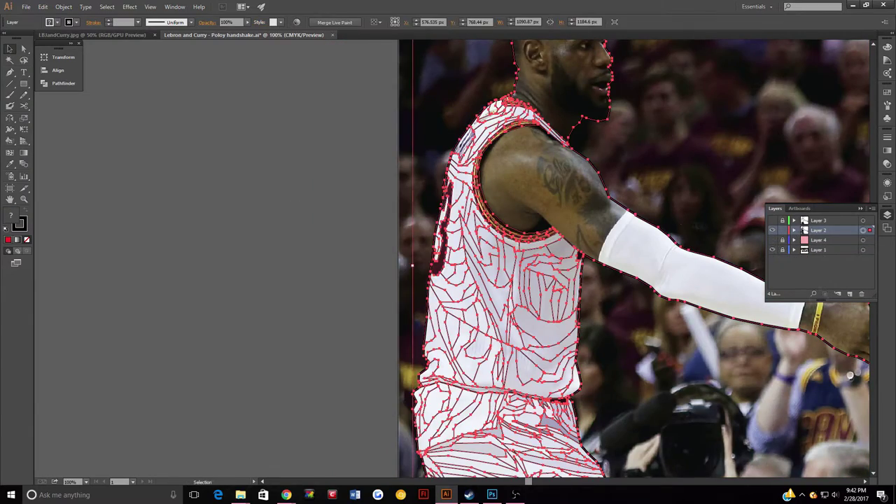
key(ctrl+shift+a)
key(k)
scroll(487, 381, up, 5)
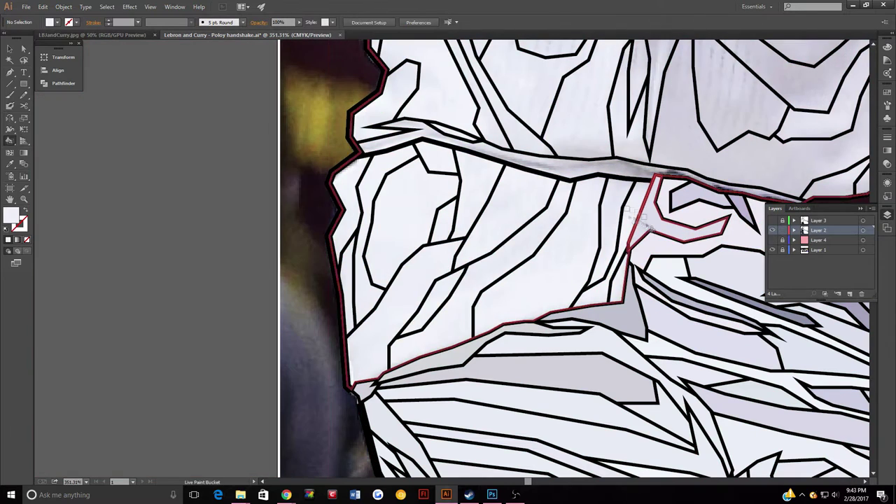
Expand Layer 2 and turn its outline paths into one Live Paint group.
click(793, 231)
scroll(833, 245, down, 3)
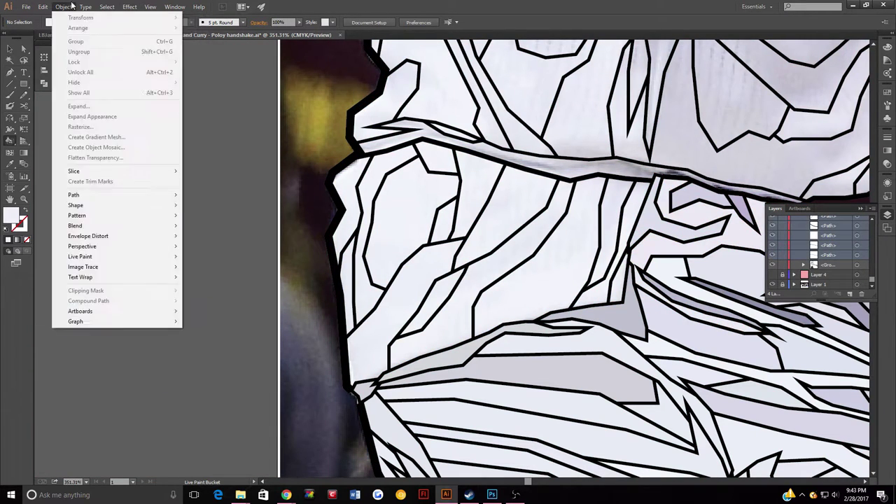
click(863, 255)
scroll(833, 252, up, 5)
click(804, 240)
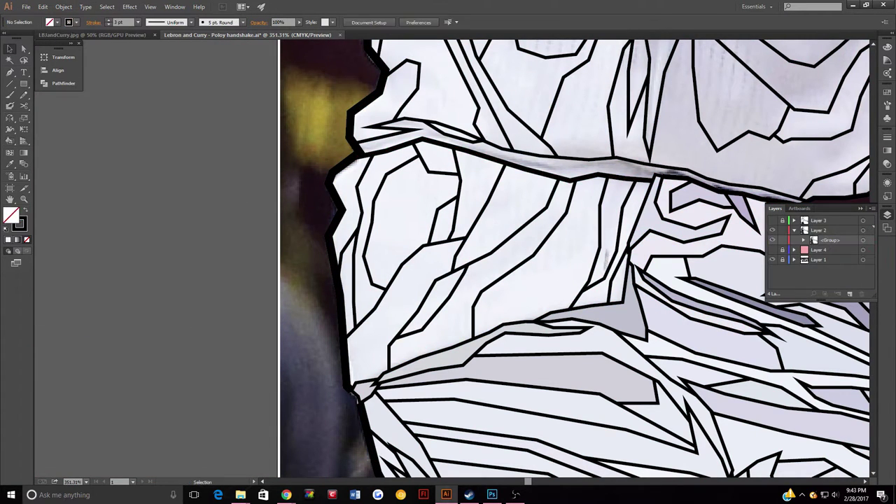
click(804, 240)
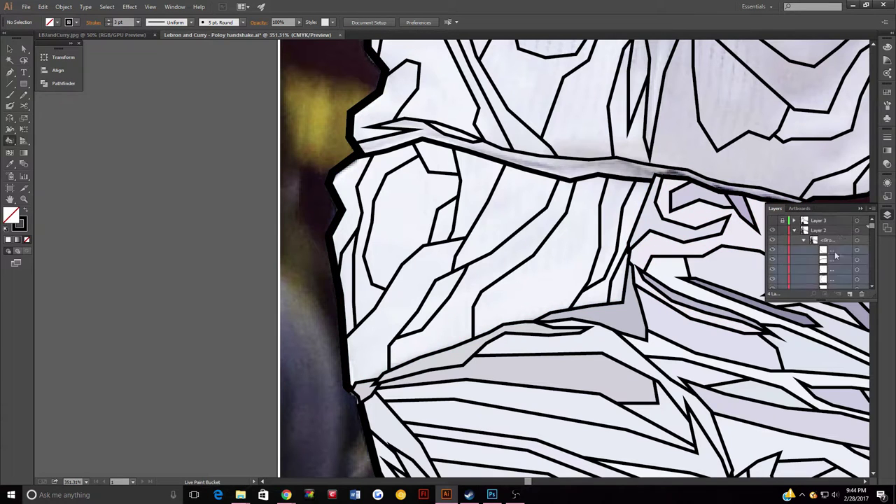
mouse_move(872, 243)
mouse_down()
mouse_move(875, 261)
mouse_move(875, 222)
mouse_up()
Fill the lower-left jersey piece and the narrow left-edge piece light grey.
click(794, 231)
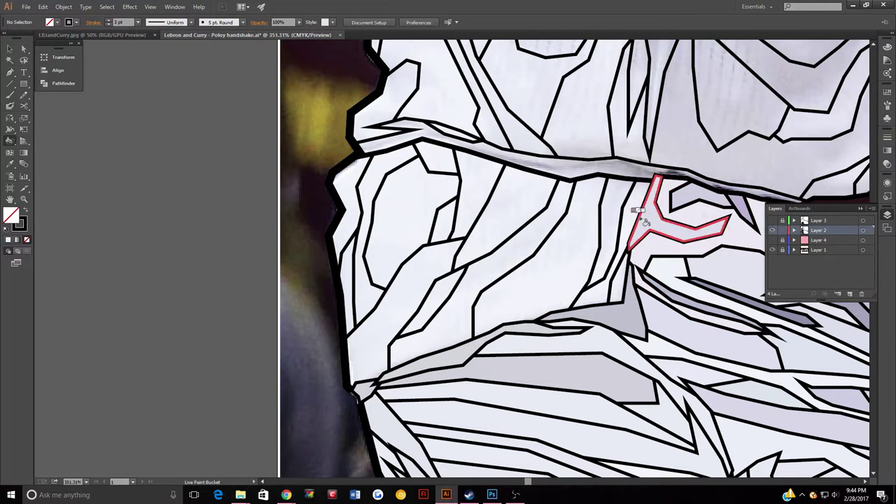
click(637, 210)
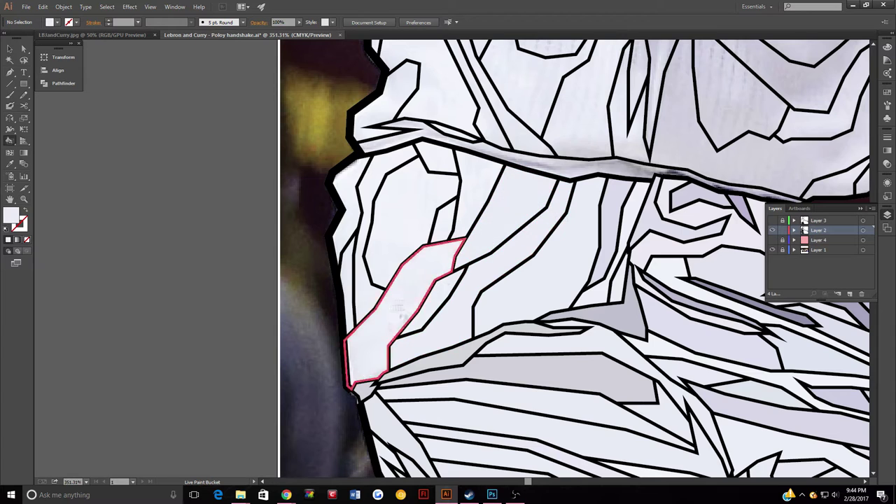
click(409, 307)
click(346, 199)
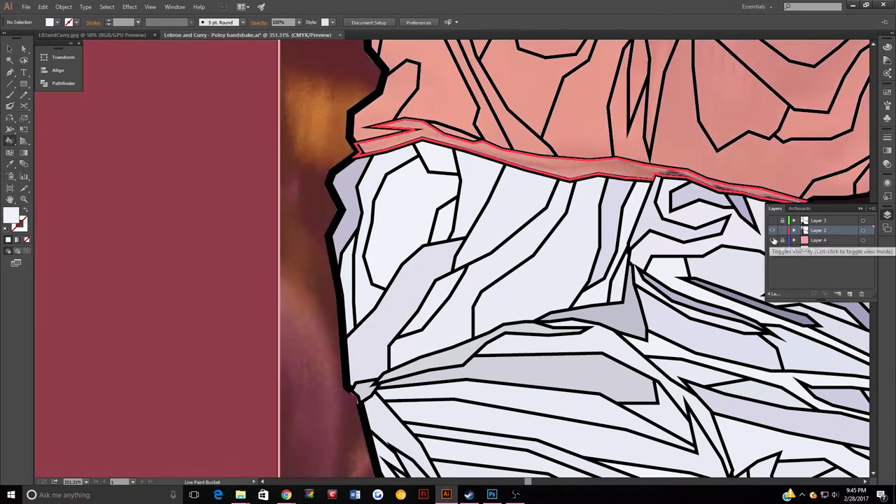
Fill the waistband, right-edge, upper-left and V-shaped jersey pieces in light greys.
scroll(577, 237, up, 3)
click(578, 237)
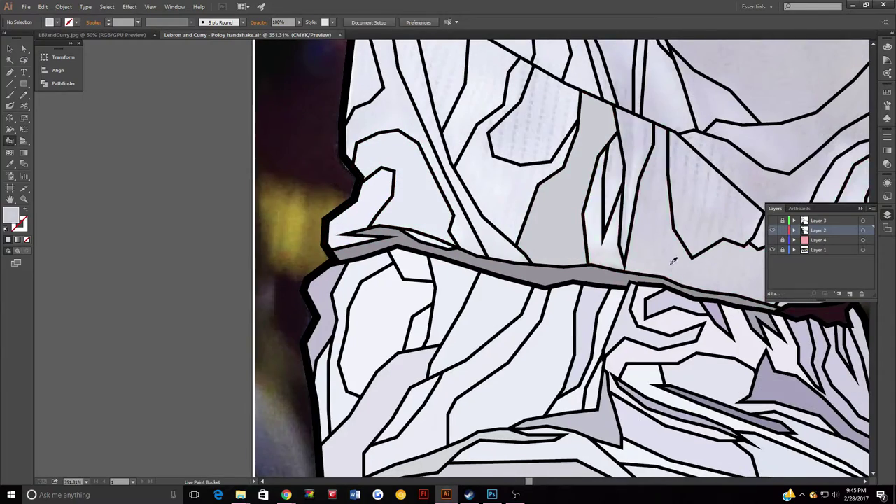
scroll(673, 260, right, 4)
click(725, 224)
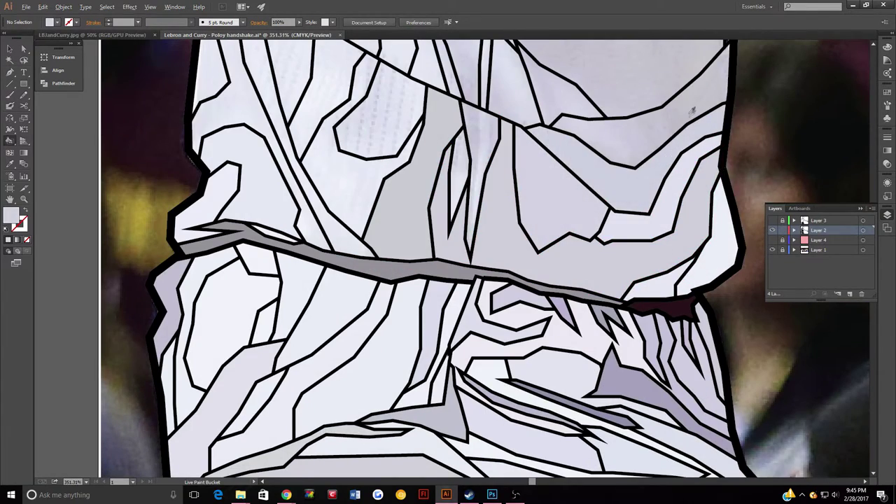
click(372, 133)
scroll(700, 210, up, 5)
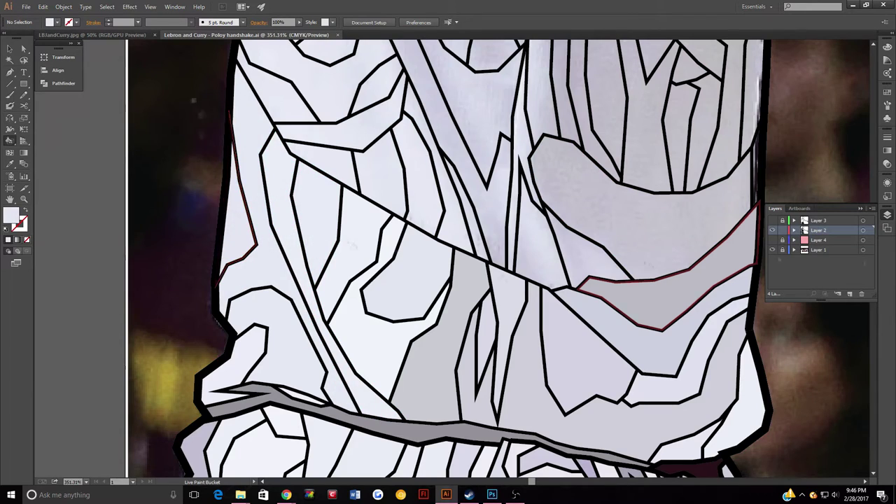
scroll(616, 266, up, 2)
scroll(616, 266, right, 1)
click(467, 203)
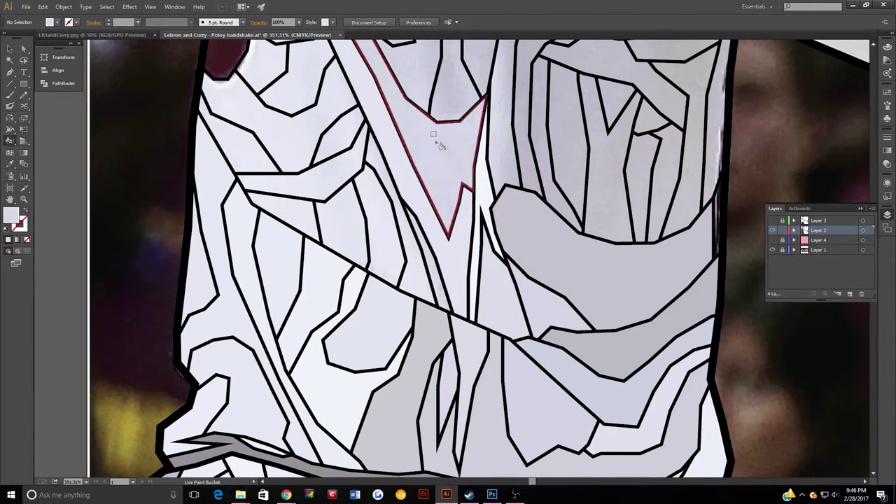
Scroll up and left to bring the shoulder and armhole stripes into view.
scroll(467, 203, up, 2)
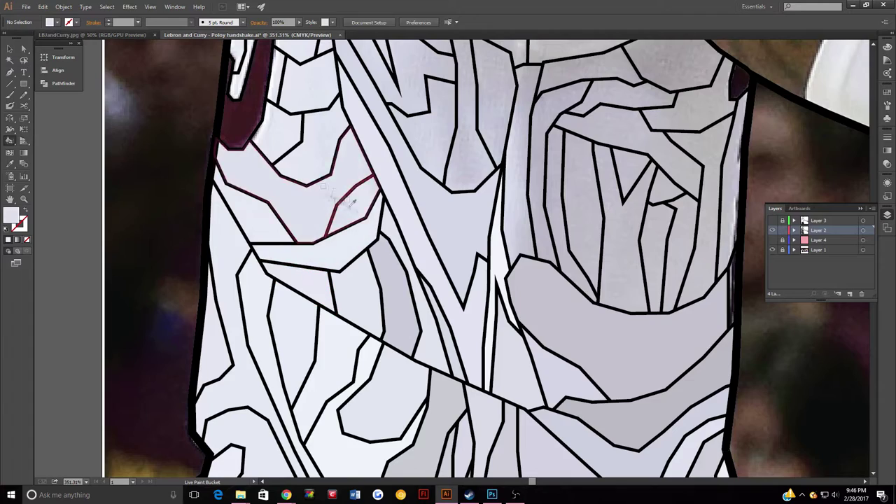
scroll(369, 143, up, 2)
scroll(370, 144, left, 1)
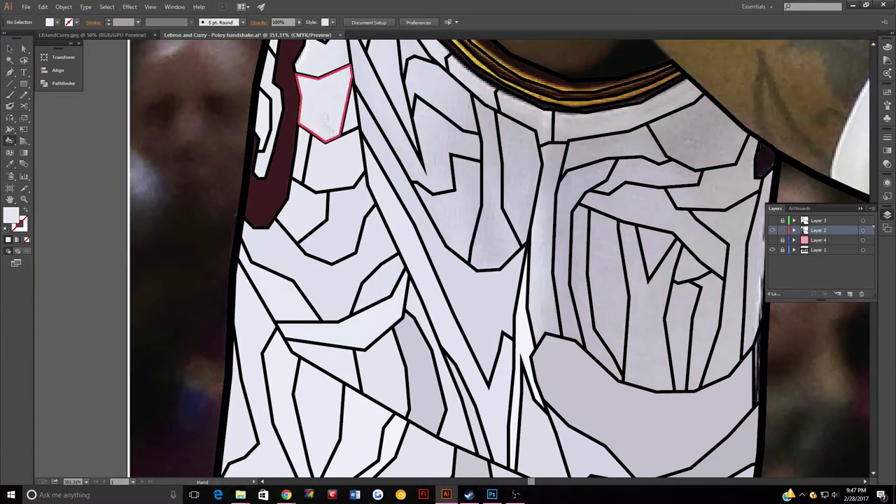
scroll(322, 112, up, 4)
scroll(454, 231, up, 4)
scroll(453, 231, left, 2)
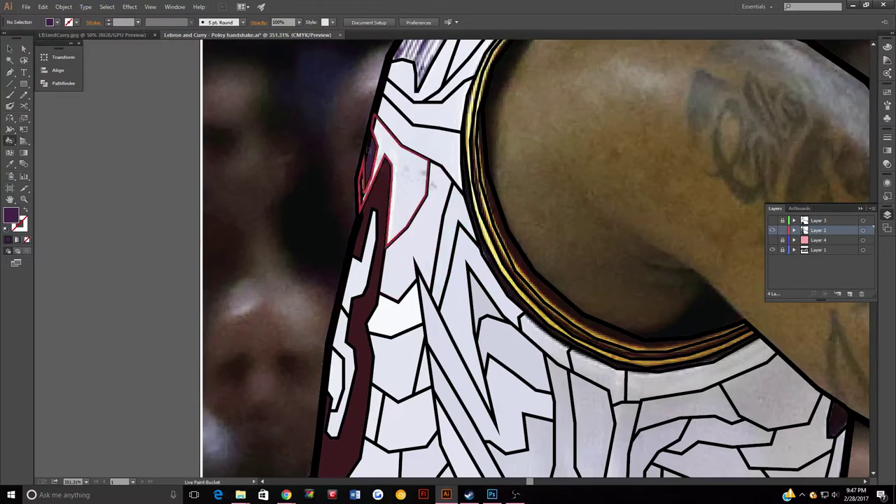
scroll(468, 70, up, 5)
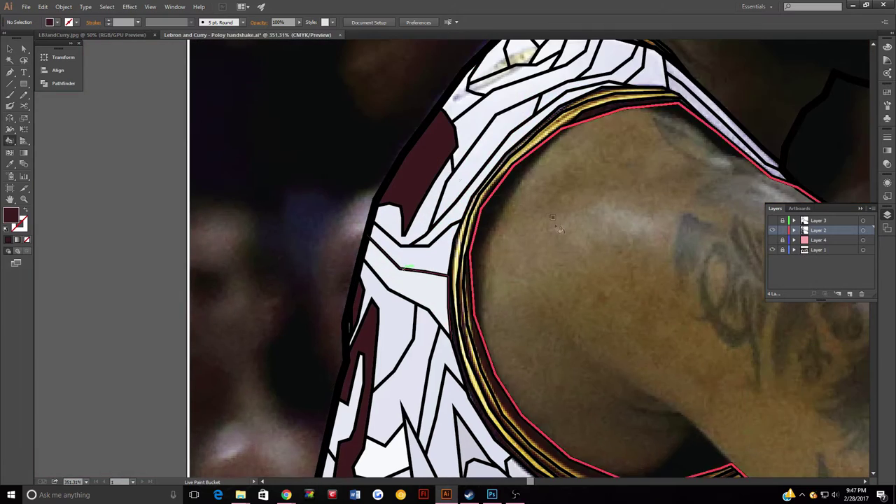
scroll(558, 98, up, 3)
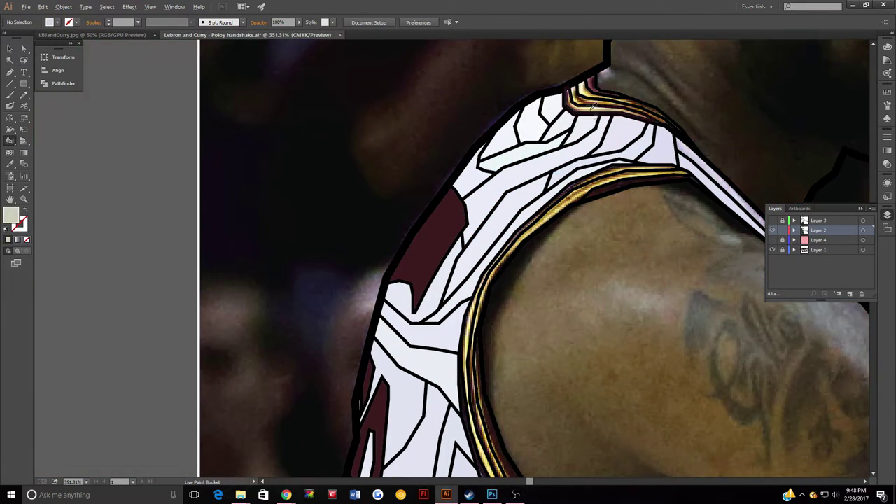
Fill the collar trim stripes with dark maroon and solid yellow.
alt+click(563, 196)
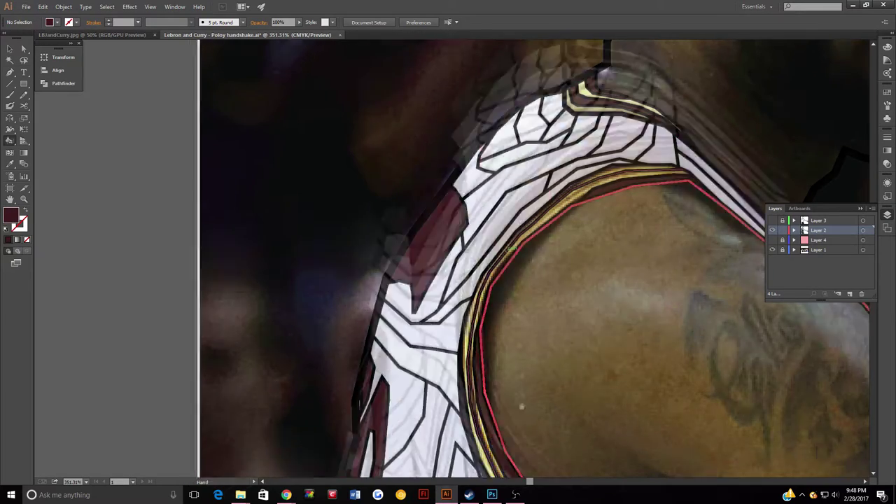
scroll(562, 198, down, 3)
scroll(562, 198, up, 3)
alt+click(564, 197)
click(563, 197)
Fill another jersey piece medium grey and zoom out to see the whole artboard.
scroll(653, 214, down, 3)
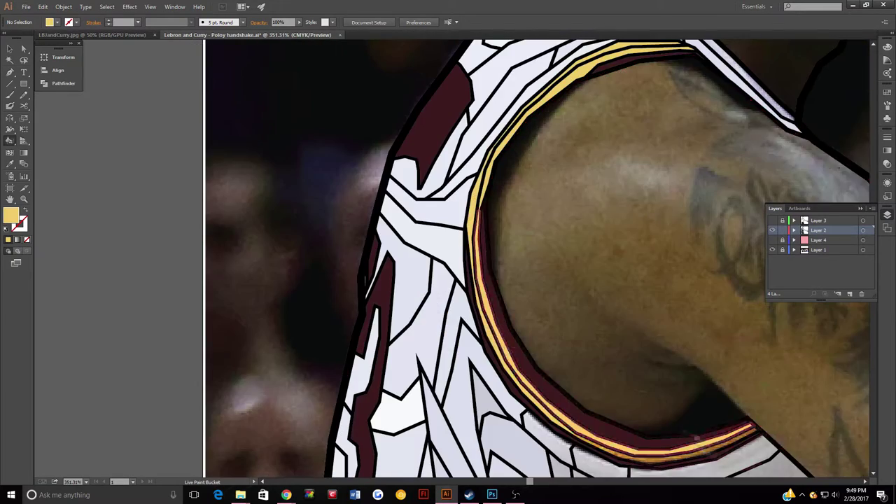
scroll(618, 372, up, 3)
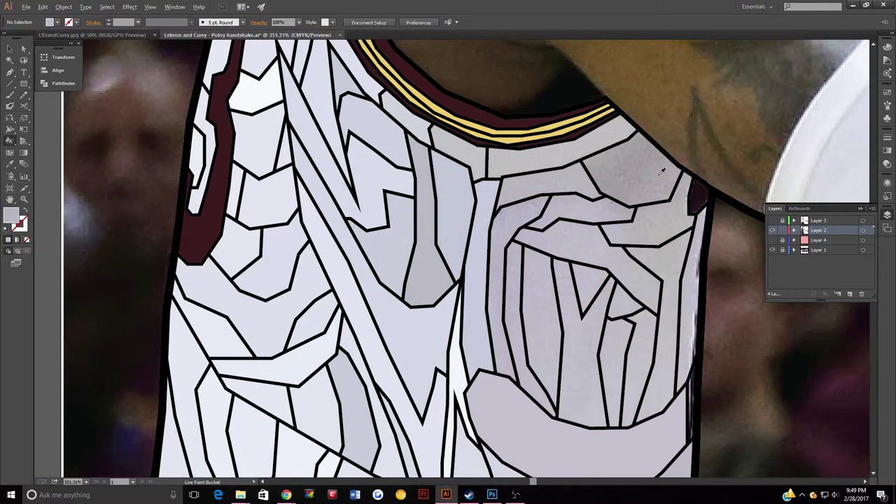
click(666, 170)
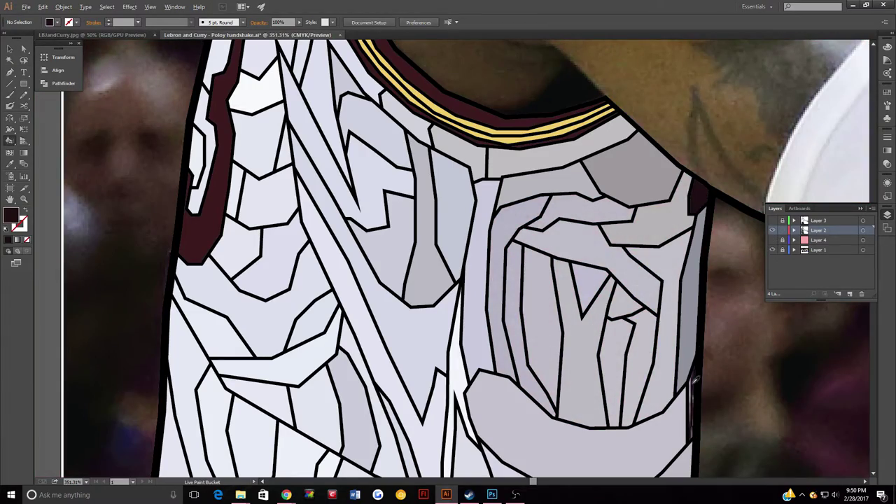
key(ctrl+minus)
key(ctrl+minus)
key(ctrl+minus)
key(ctrl+minus)
key(ctrl+minus)
key(ctrl+minus)
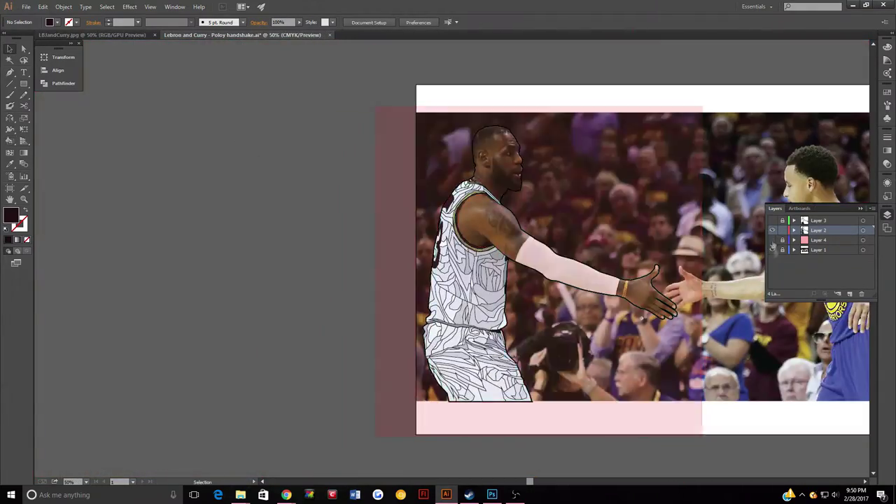
Deselect the figure and zoom in to about 360% on the shoulder and upper arm.
drag(772, 240, 772, 250)
click(273, 235)
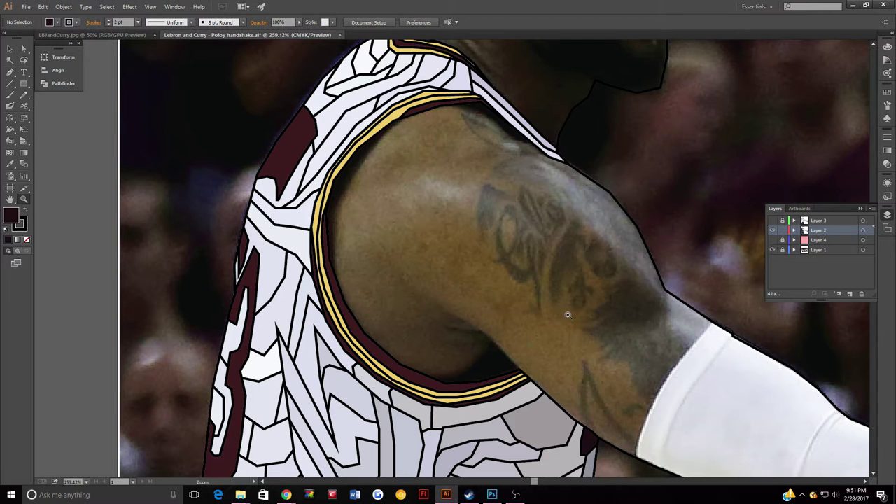
drag(449, 223, 576, 317)
Trace a no-fill Pen path down and along the inner armhole edge with a curve.
key(p)
key(slash)
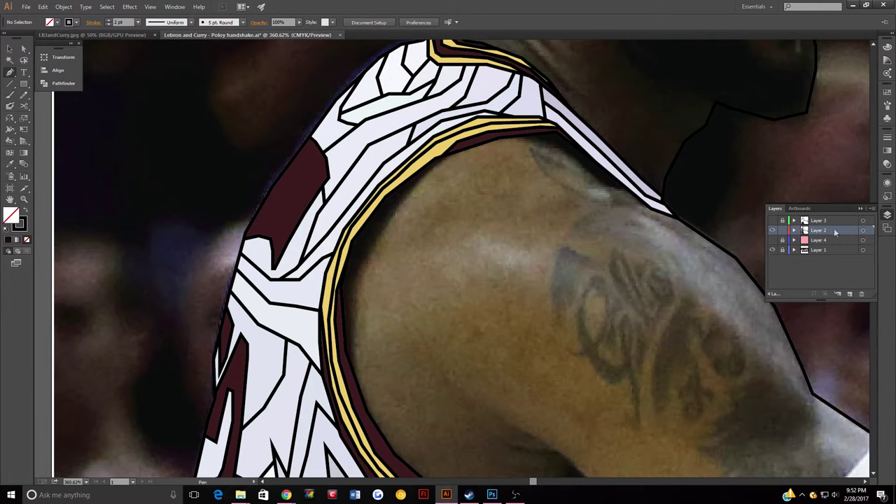
click(526, 138)
click(363, 273)
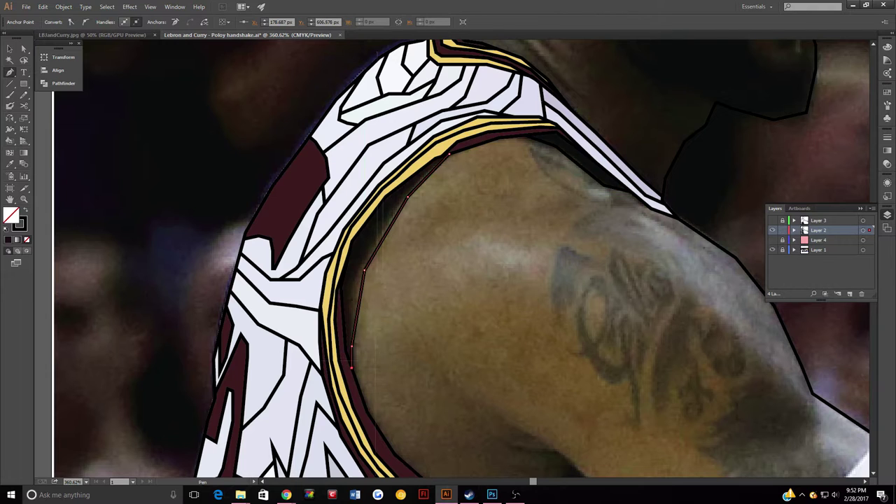
click(346, 354)
scroll(443, 154, down, 3)
click(455, 331)
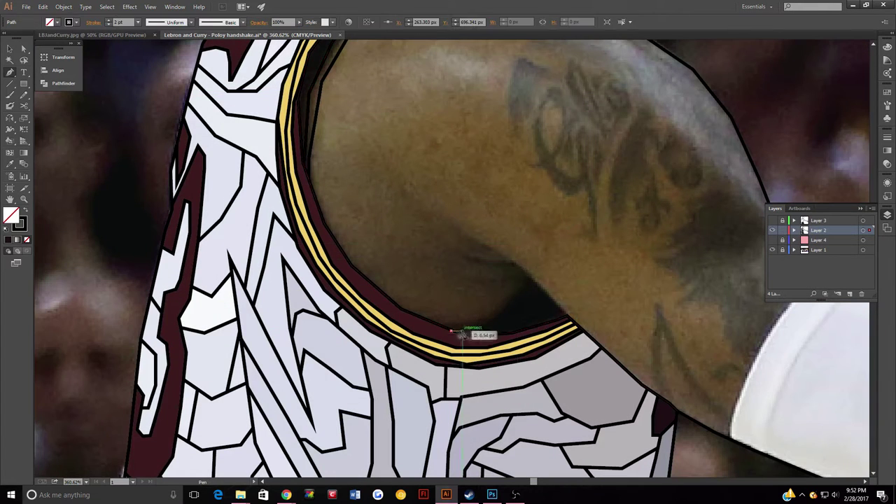
click(482, 325)
click(512, 301)
drag(511, 282, 500, 268)
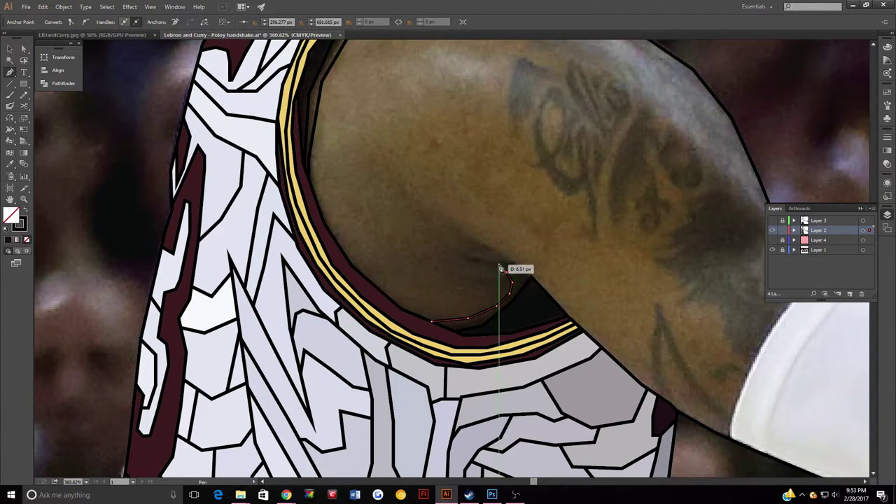
mouse_move(470, 308)
mouse_down()
mouse_move(493, 277)
mouse_move(478, 247)
mouse_up()
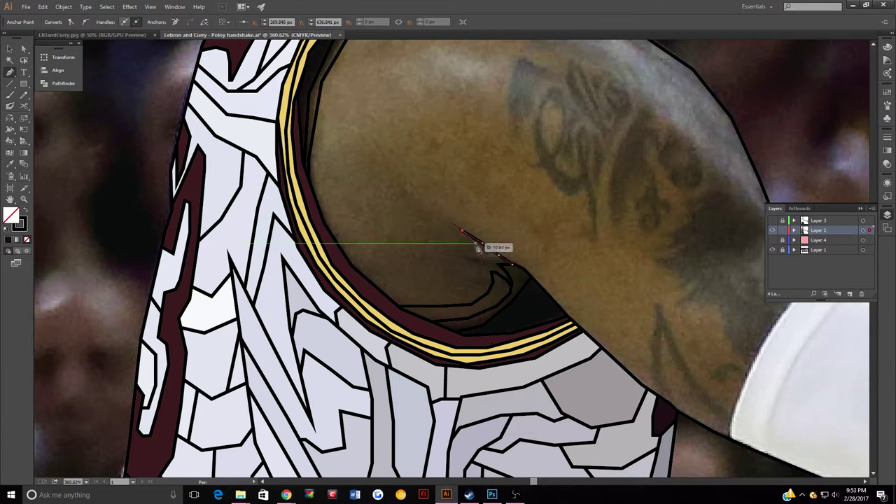
Outline a curved shadow shape in the armpit.
click(342, 251)
drag(390, 256, 440, 248)
drag(448, 203, 462, 215)
click(530, 276)
click(499, 268)
click(512, 287)
click(496, 305)
click(432, 321)
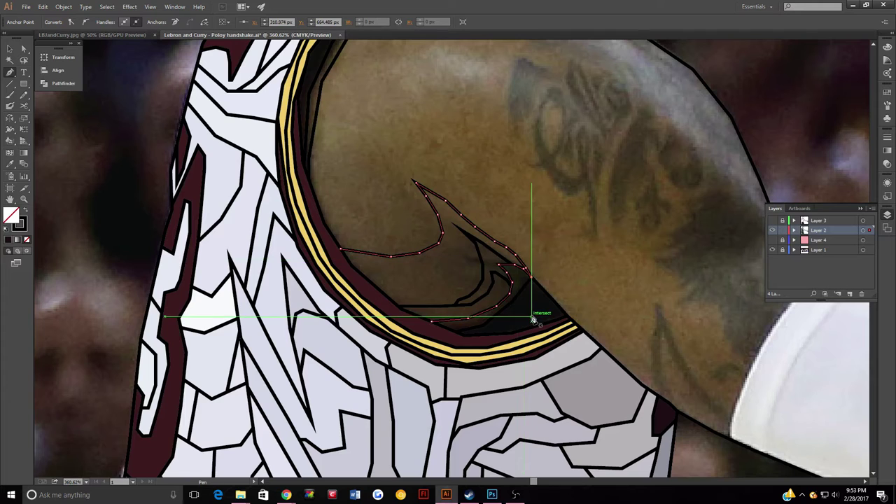
key(Escape)
Start another armpit shadow shape and trace a shading line across the upper arm.
click(462, 299)
drag(445, 259, 454, 259)
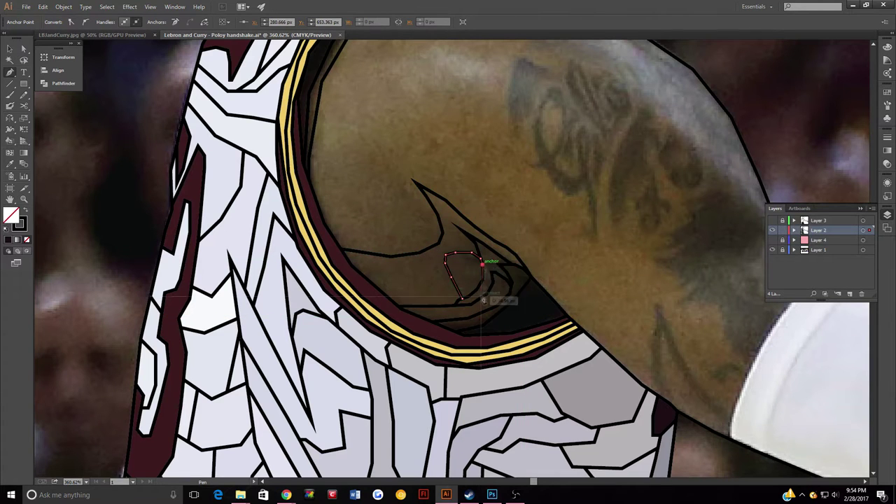
scroll(483, 300, up, 3)
click(356, 289)
click(382, 278)
click(428, 245)
click(468, 197)
click(537, 180)
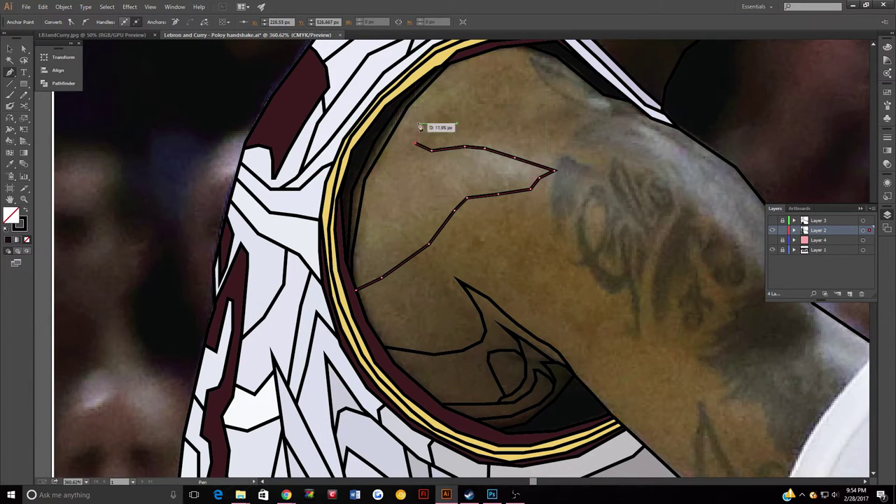
Trace a short shading line inside the arm and a curved path along the collar edge.
click(401, 263)
click(411, 232)
click(438, 200)
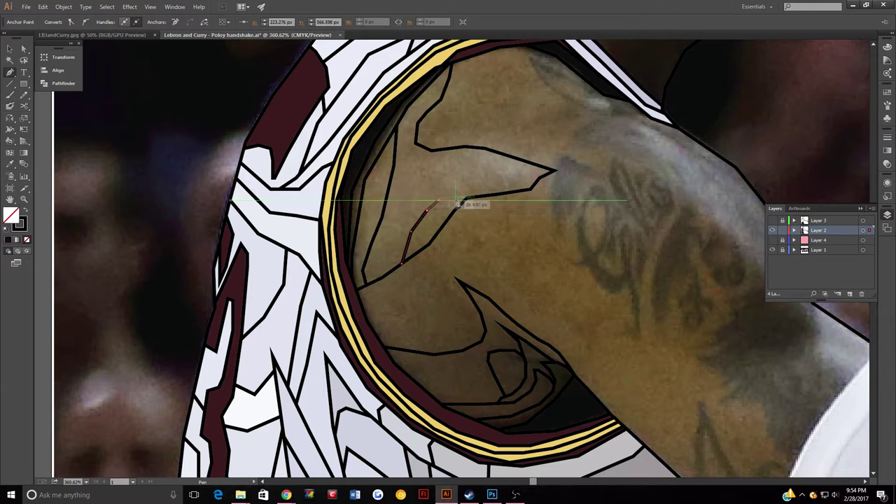
click(459, 197)
scroll(430, 166, up, 2)
click(430, 164)
click(458, 145)
click(484, 142)
drag(516, 144, 519, 131)
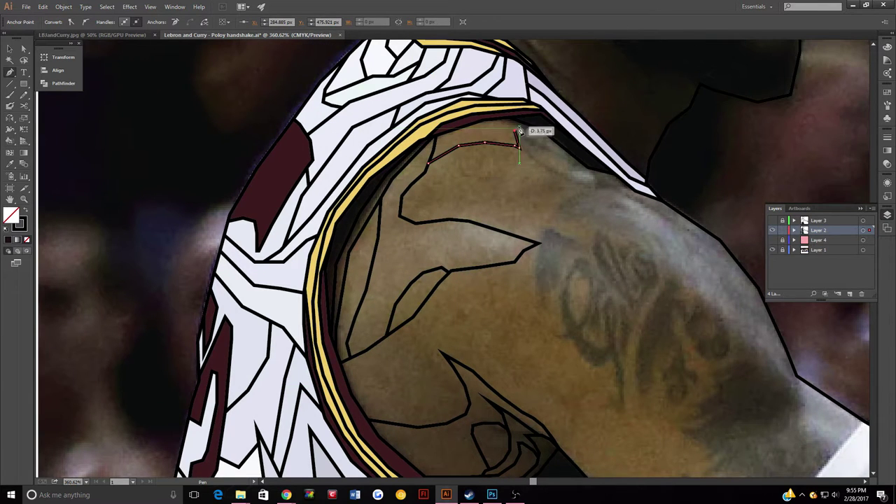
Outline the left edge of the arm tattoo with a jagged path.
click(539, 244)
click(544, 302)
click(561, 290)
click(549, 336)
click(591, 366)
Trace the right part of the shoulder tattoo outline as one finished path.
click(615, 381)
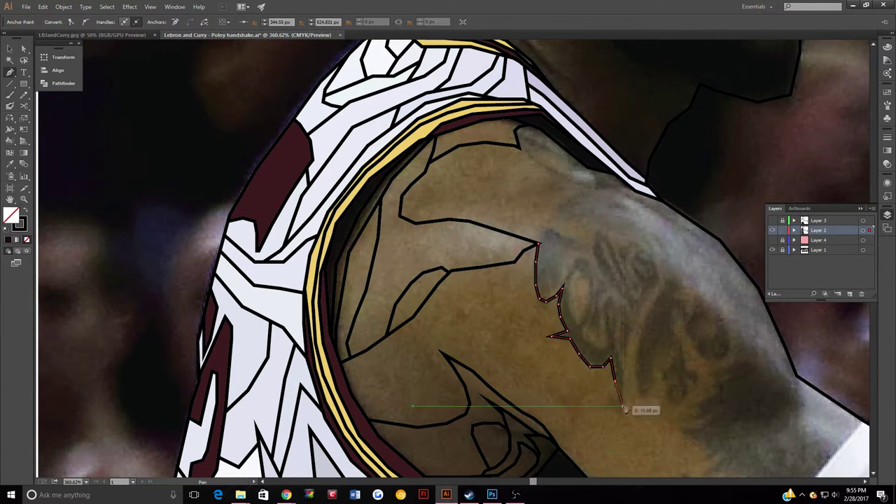
click(662, 351)
click(667, 376)
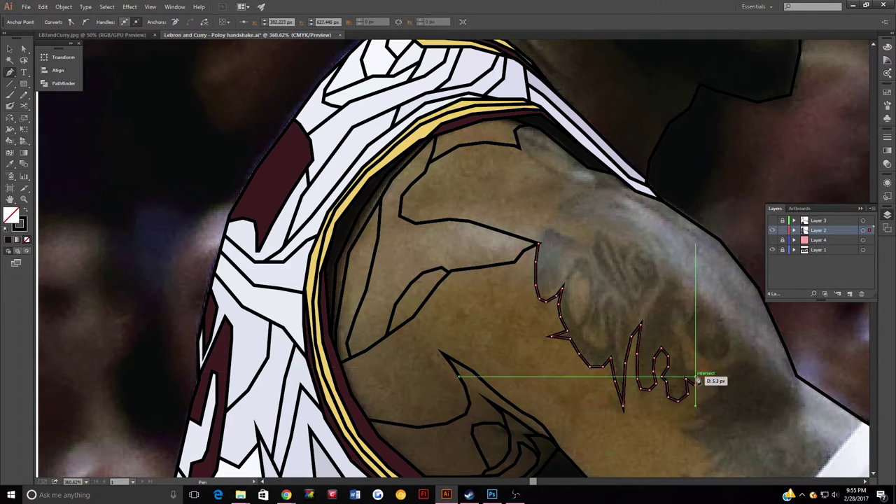
click(677, 322)
click(695, 353)
click(721, 362)
click(716, 384)
click(713, 405)
click(700, 414)
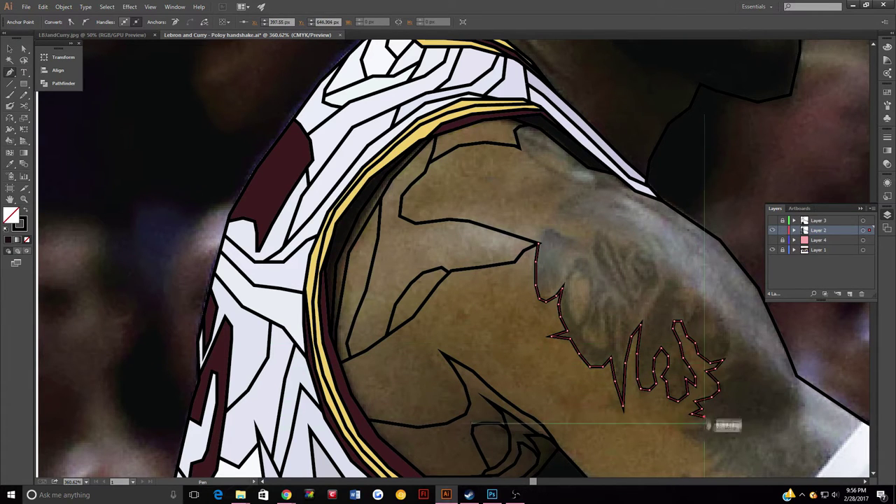
drag(704, 422, 530, 297)
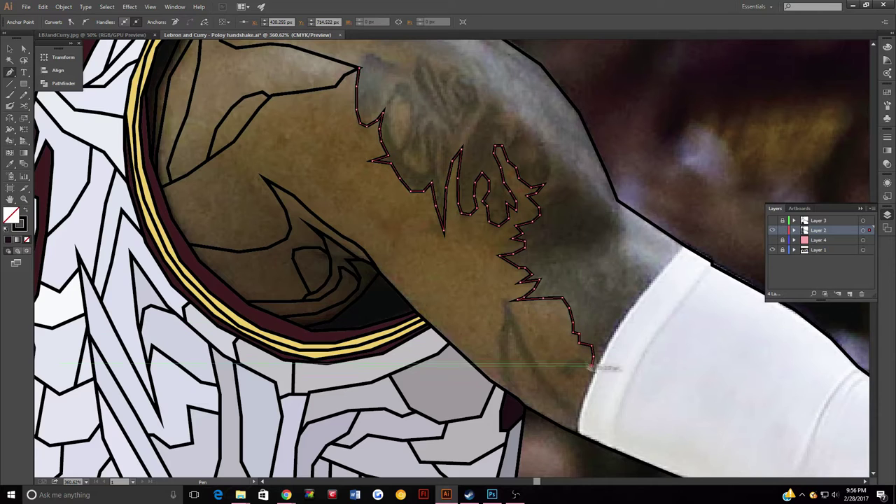
key(Return)
Outline a small closed shape along the arm's lower edge and a small tattoo detail.
click(500, 387)
click(507, 300)
click(499, 387)
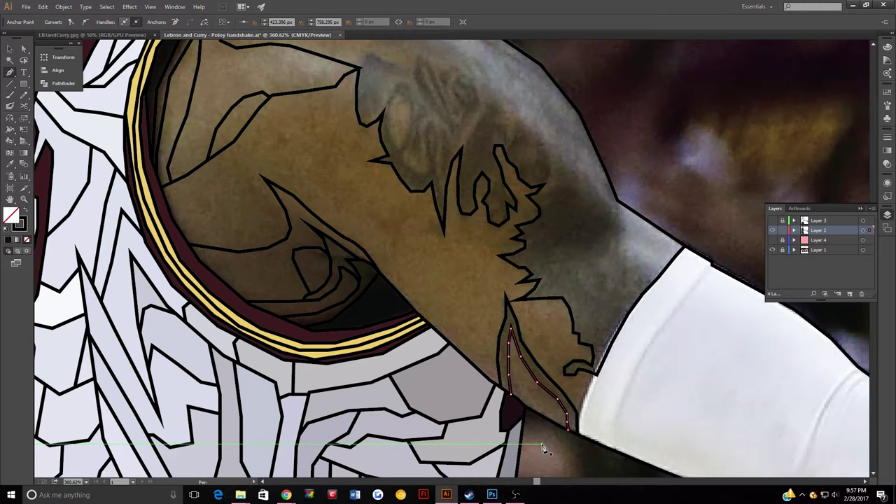
drag(420, 210, 476, 326)
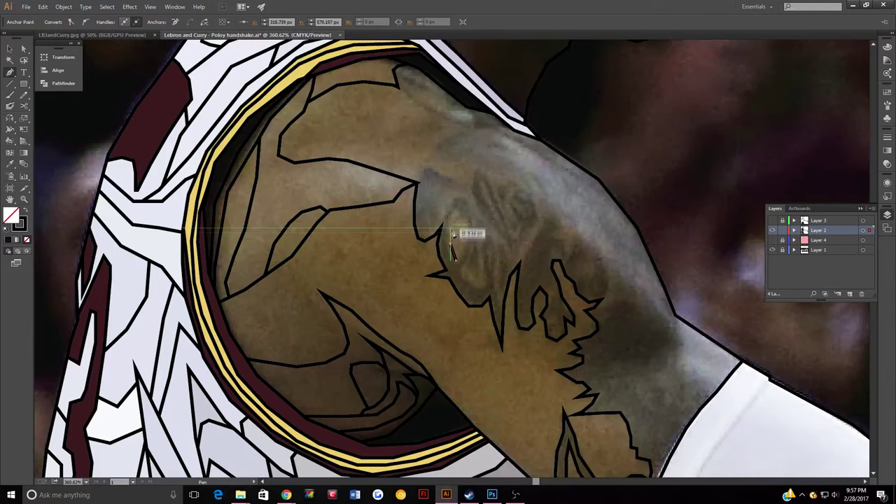
click(480, 256)
click(473, 279)
click(481, 257)
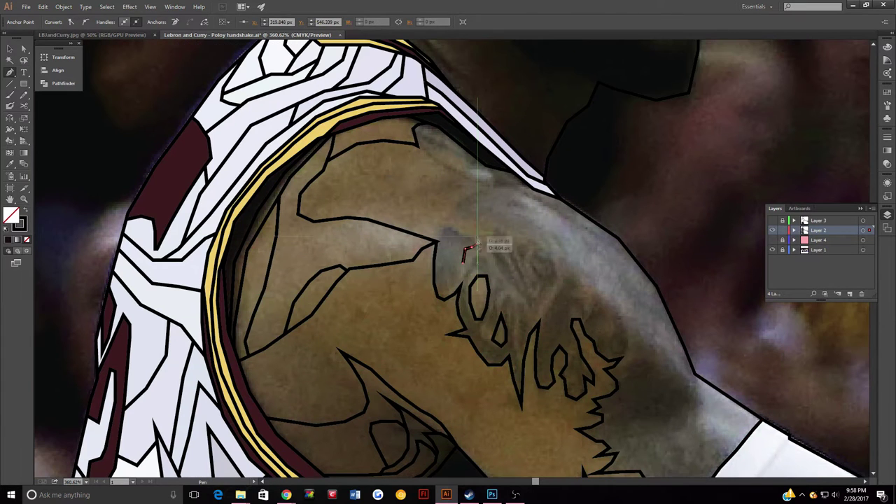
Outline and close the top of the tattoo shape with raised anchors.
click(457, 212)
click(495, 222)
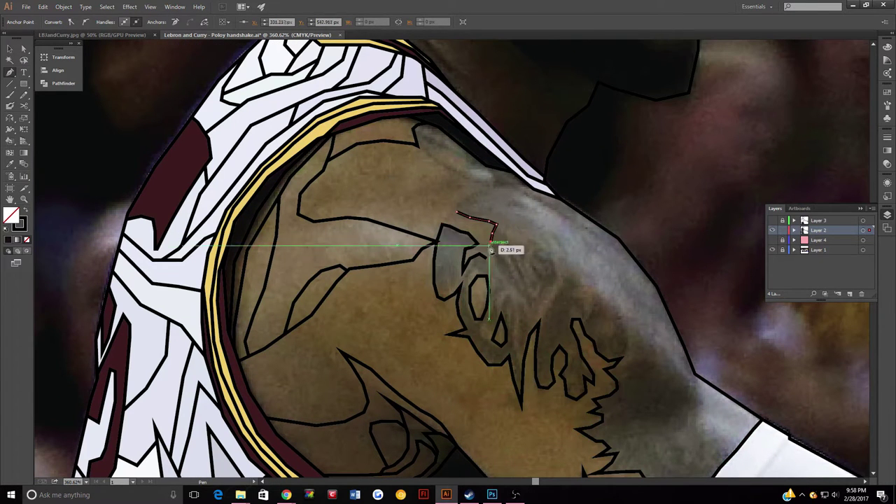
click(481, 188)
click(455, 194)
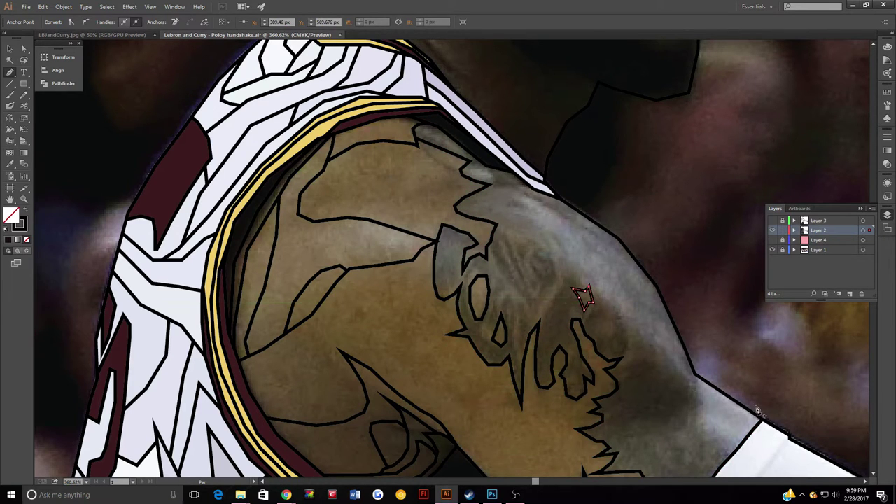
Trace a zigzag tattoo shape on the shoulder.
click(541, 309)
click(544, 276)
click(546, 231)
click(567, 259)
click(560, 283)
click(552, 308)
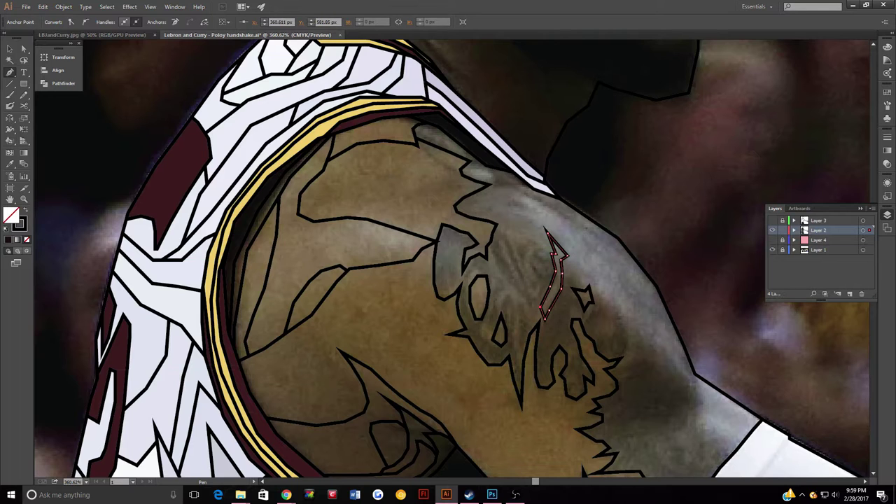
scroll(552, 308, down, 3)
Trace a second zigzag tattoo shape near the sleeve.
click(680, 289)
click(686, 311)
click(675, 323)
click(688, 344)
click(679, 364)
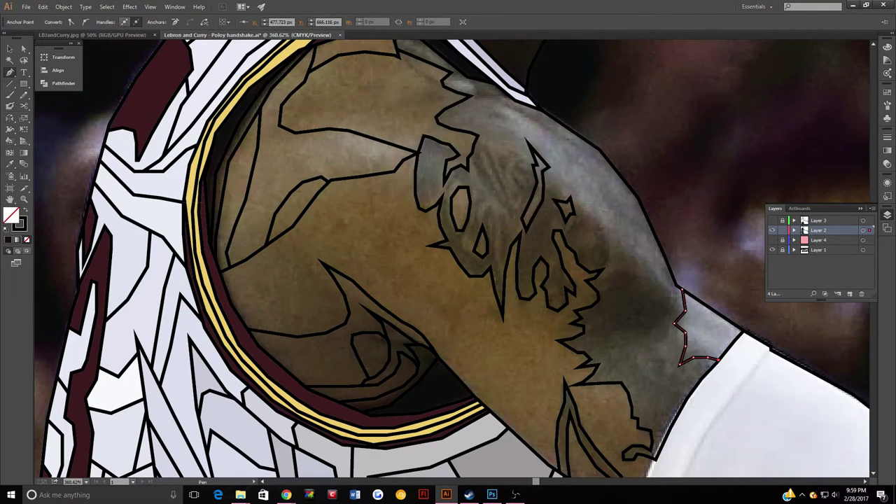
Trace the outline of the shoulder shadow.
ctrl+click(551, 118)
click(541, 170)
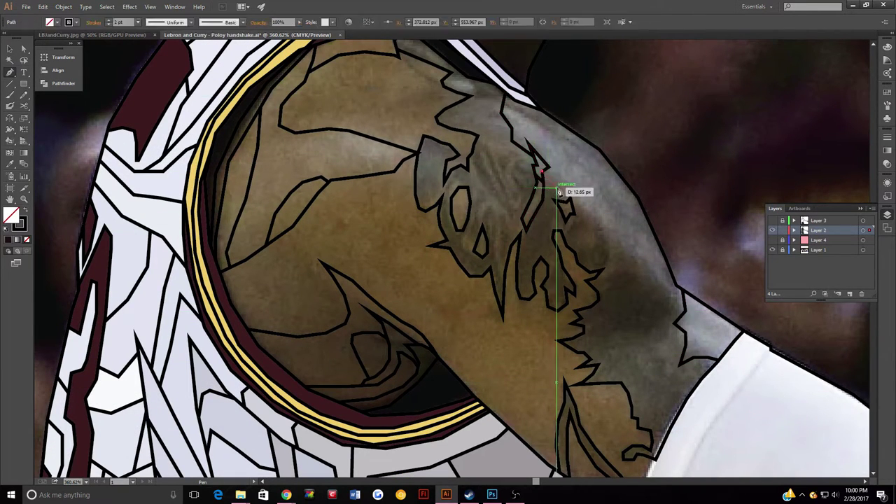
click(666, 287)
click(678, 327)
click(656, 344)
click(586, 355)
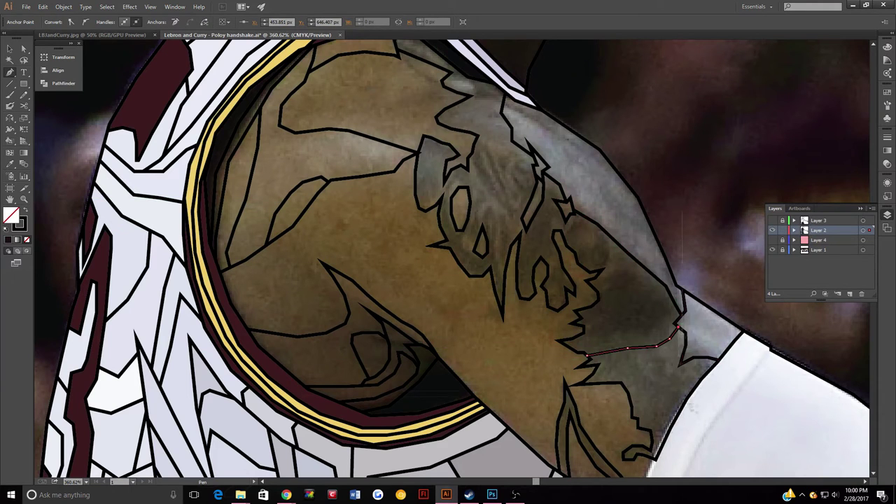
Trace the lower arm shadow edge and a line across the shadow near the sleeve.
click(669, 430)
click(651, 406)
click(642, 374)
ctrl+click(684, 362)
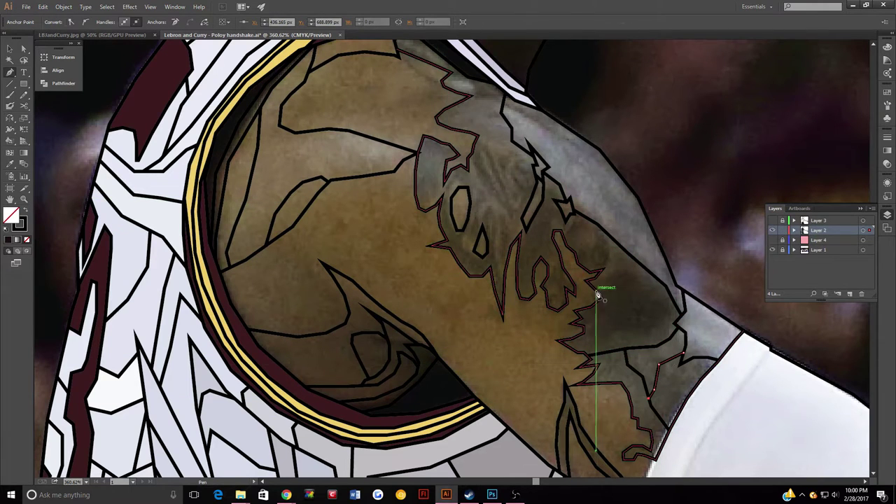
click(567, 340)
click(594, 342)
click(630, 339)
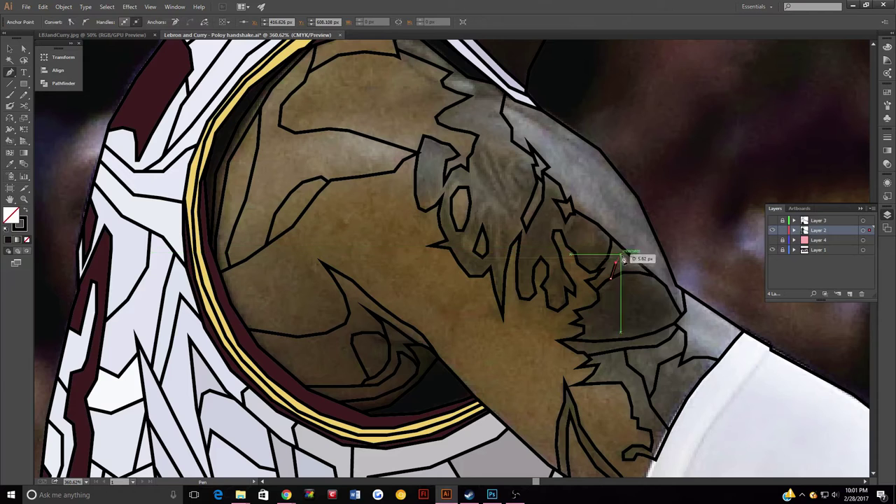
Begin an outline along the shoulder tattoo edge toward the inner arm.
ctrl+click(525, 105)
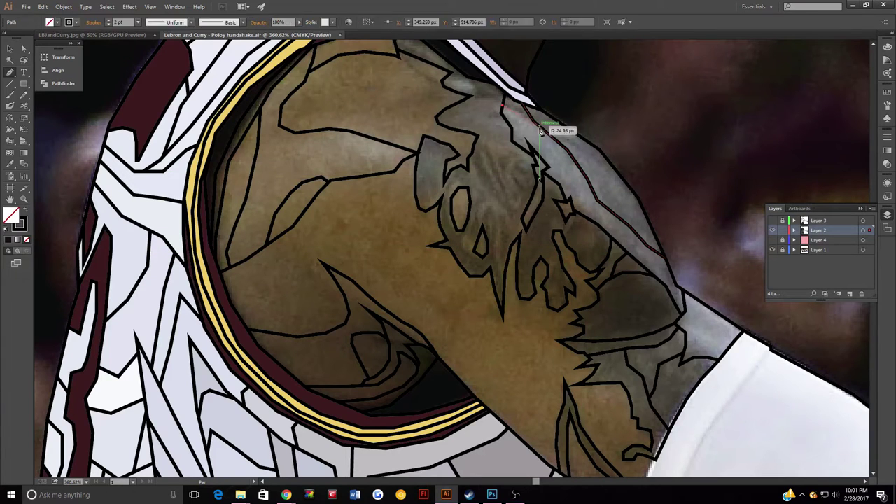
click(573, 132)
click(594, 165)
click(630, 207)
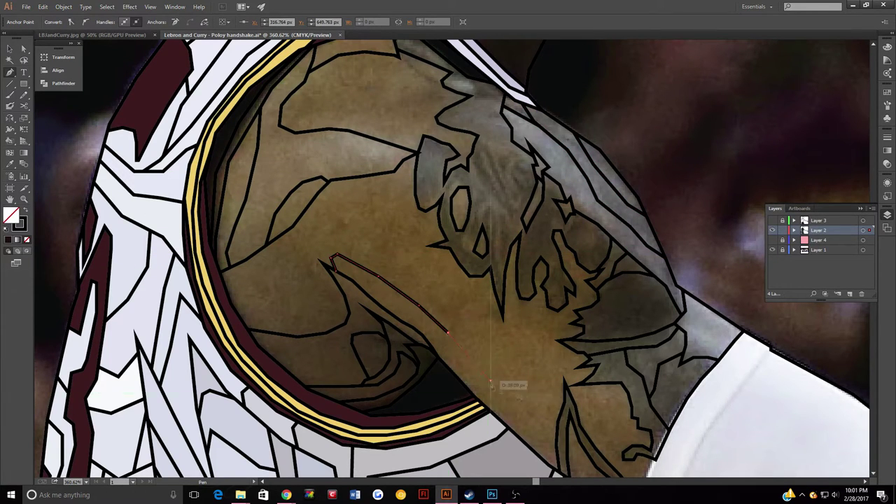
Trace a short outline inside the armhole.
ctrl+click(566, 414)
drag(567, 414, 654, 389)
click(417, 246)
click(417, 273)
click(406, 296)
click(392, 305)
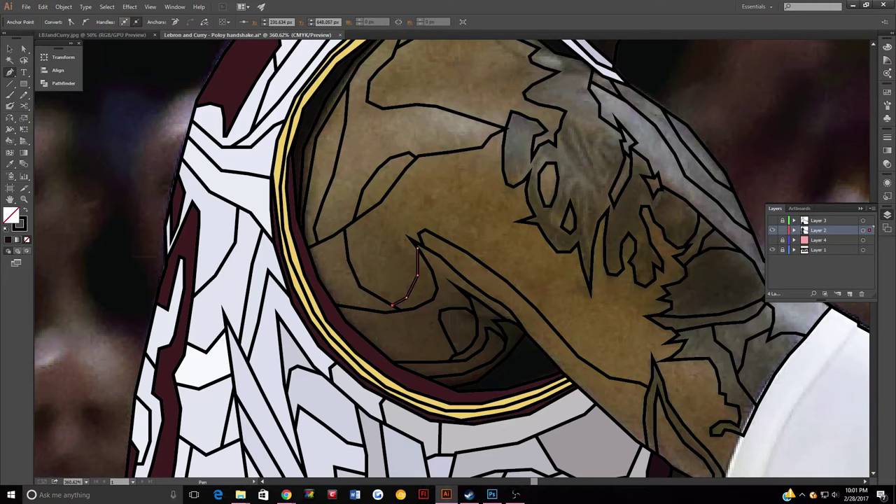
Trace a muscle line down the upper arm, extending it toward the tattoo.
ctrl+click(380, 235)
click(478, 148)
click(484, 200)
click(511, 241)
click(552, 274)
click(559, 285)
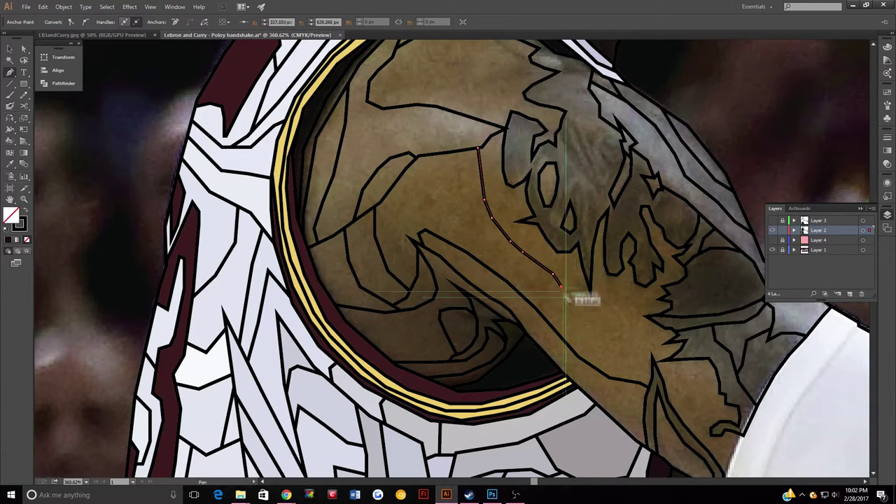
click(590, 324)
click(615, 299)
click(639, 299)
Outline the lower tattoo near the elbow and a short tattoo edge above it.
ctrl+click(588, 365)
click(656, 367)
click(676, 359)
click(707, 409)
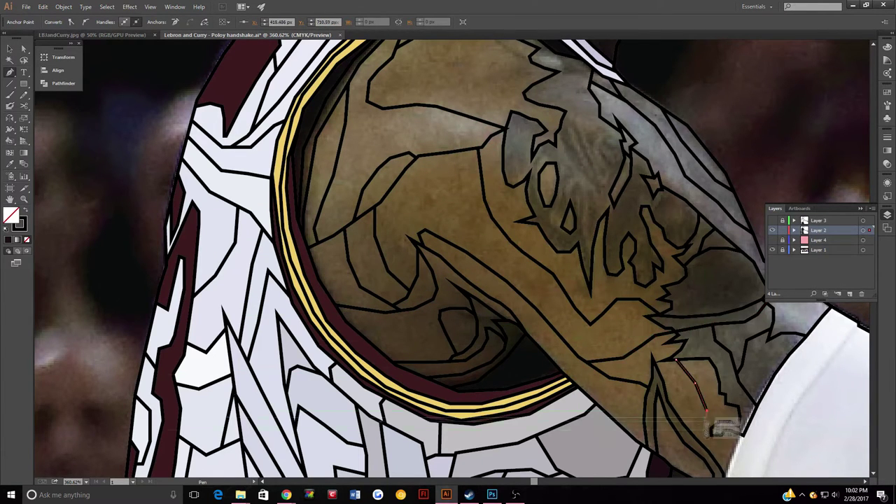
click(702, 442)
ctrl+click(644, 329)
click(614, 302)
click(629, 318)
click(646, 341)
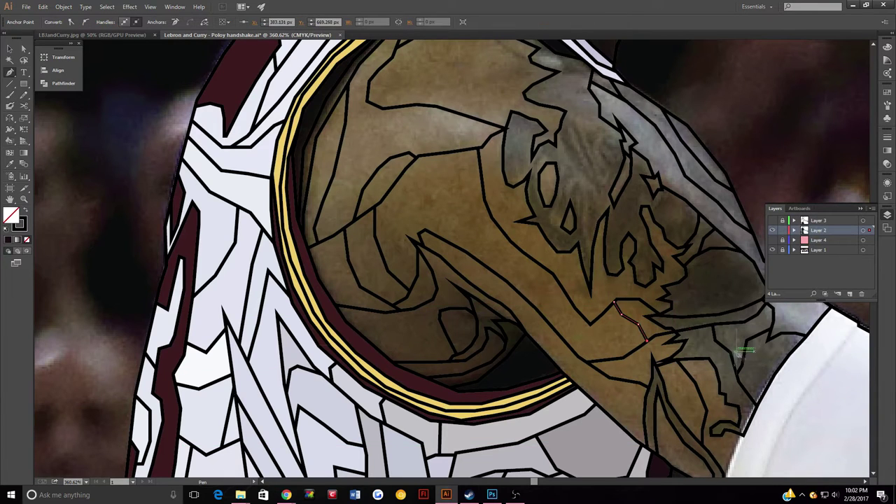
Outline the tattoo lettering on the upper arm.
ctrl+click(534, 184)
click(555, 135)
click(574, 161)
click(592, 183)
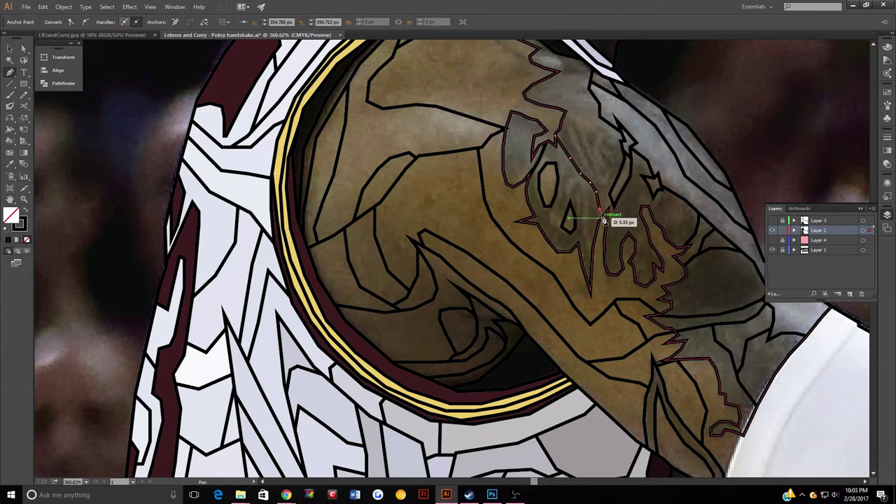
click(602, 216)
Trace and close a small oval shape within the tattoo.
ctrl+click(588, 210)
click(555, 193)
click(569, 204)
click(564, 228)
click(543, 173)
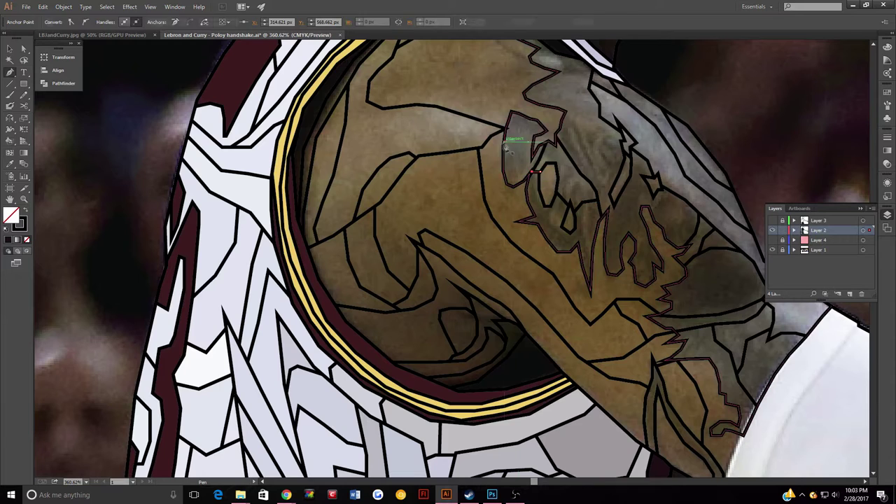
Trace a short edge on the upper part of the tattoo.
ctrl+click(553, 140)
click(562, 118)
click(580, 114)
click(597, 111)
Trace outlines along the top of the shoulder and upper shoulder.
ctrl+click(567, 88)
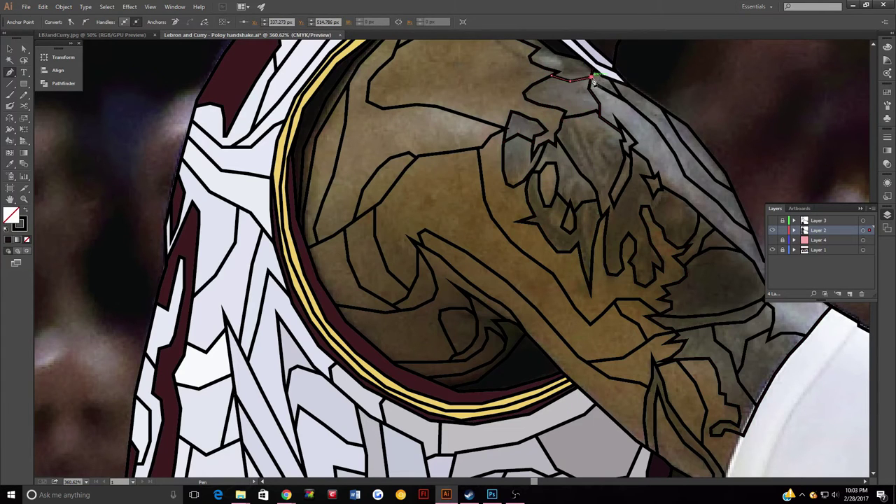
click(681, 281)
click(714, 294)
click(746, 293)
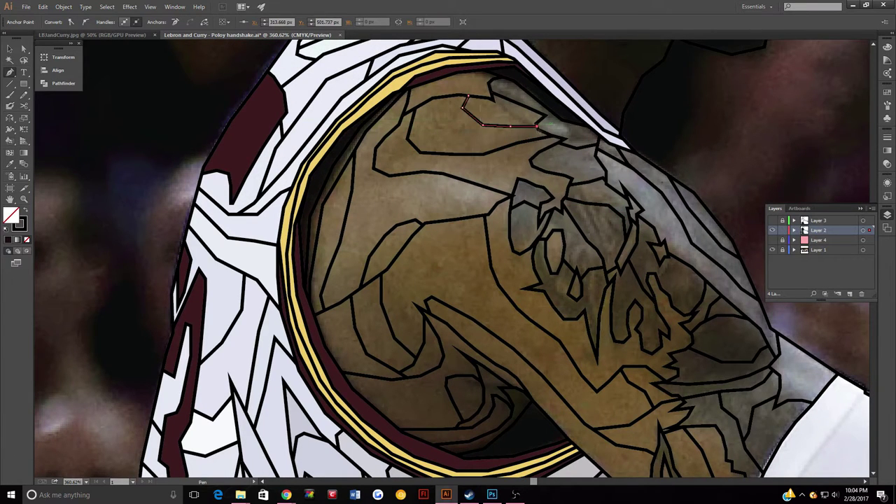
click(449, 221)
click(418, 271)
click(402, 315)
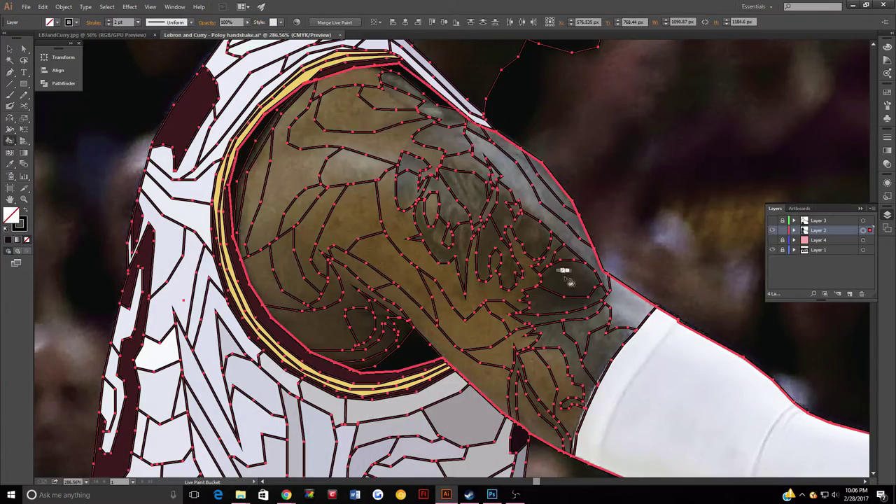
Make the outlines a Live Paint group; fill arm pieces grey, skin and tattoo brown.
click(568, 282)
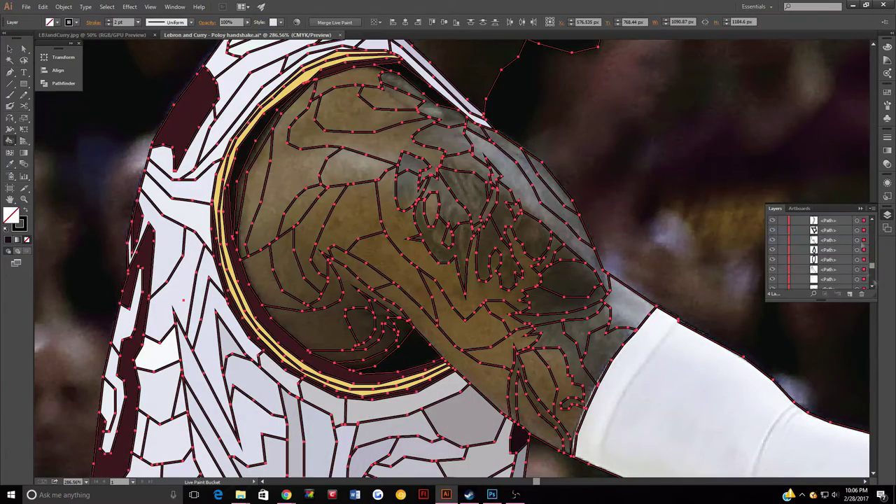
click(622, 295)
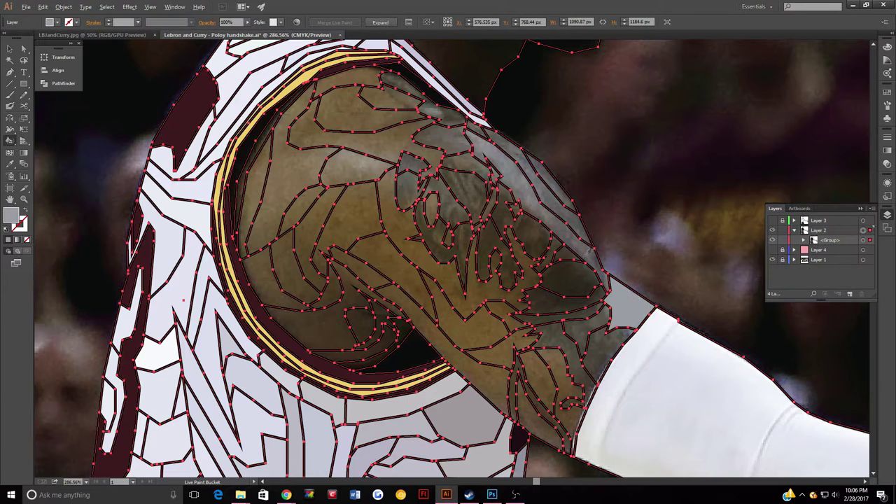
click(510, 175)
click(586, 273)
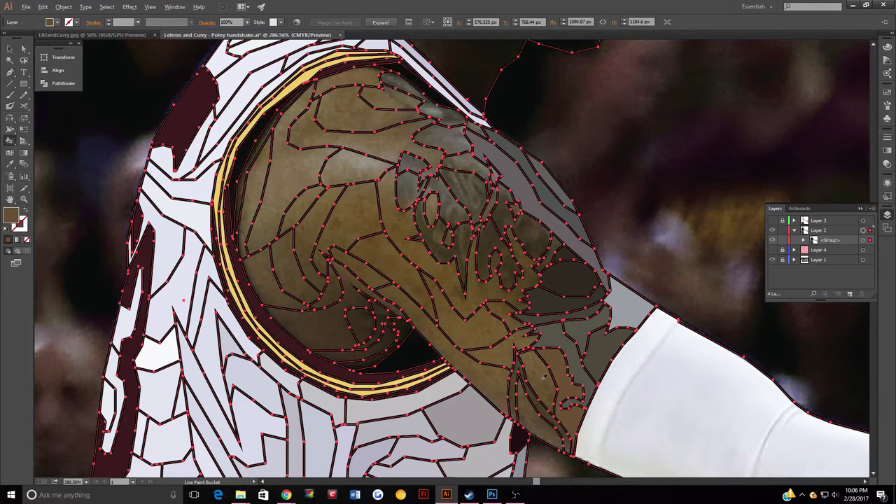
click(462, 308)
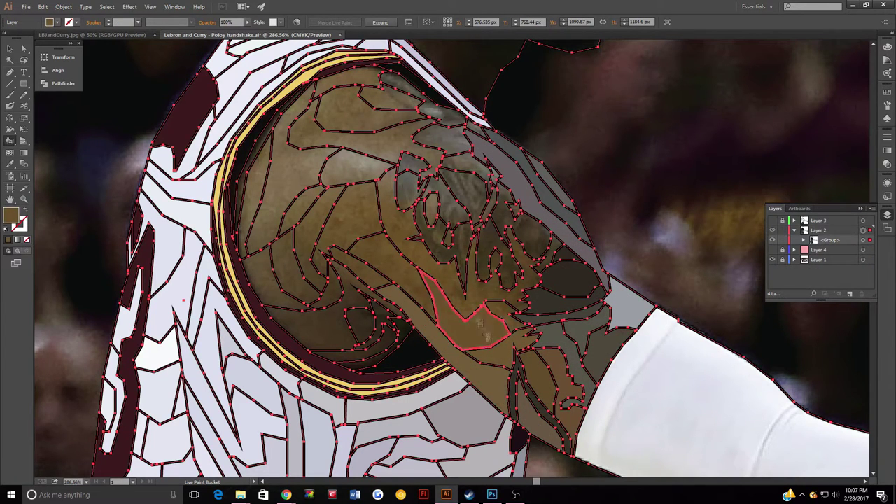
click(500, 258)
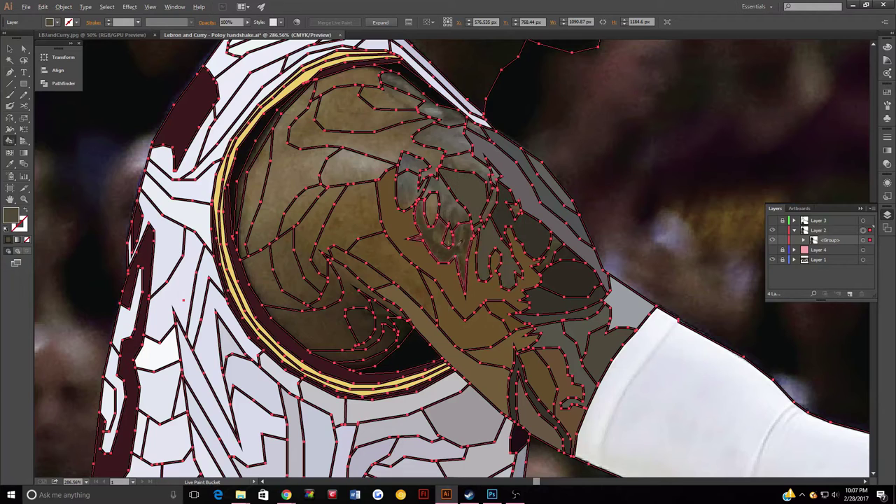
click(442, 132)
Fill the armhole pieces and remaining shoulder pieces with flat colour.
click(354, 165)
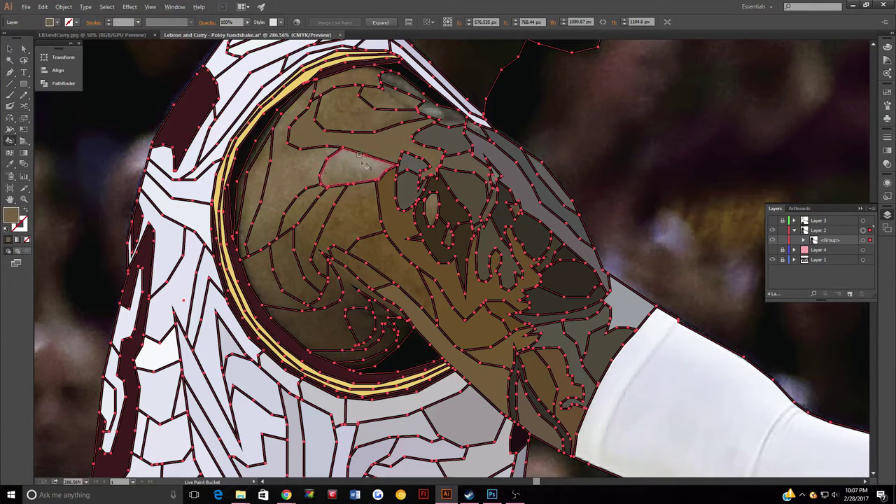
click(259, 210)
click(349, 231)
click(299, 278)
click(287, 273)
click(260, 189)
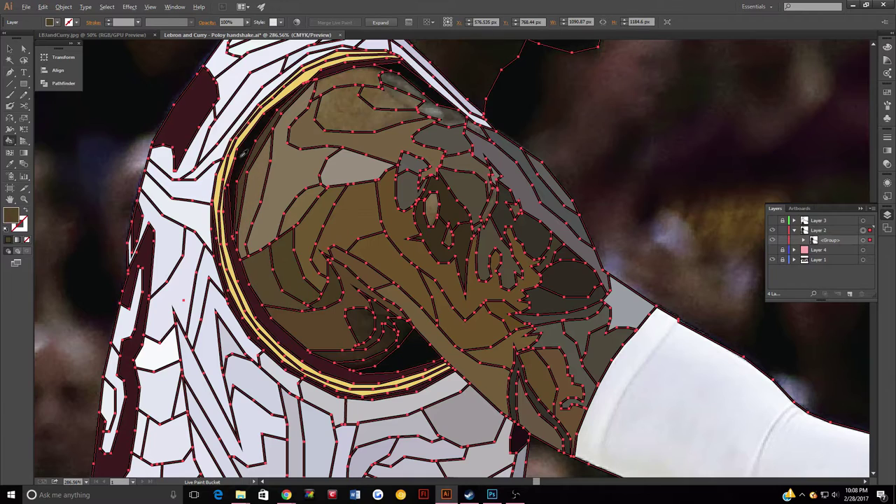
click(343, 111)
click(420, 102)
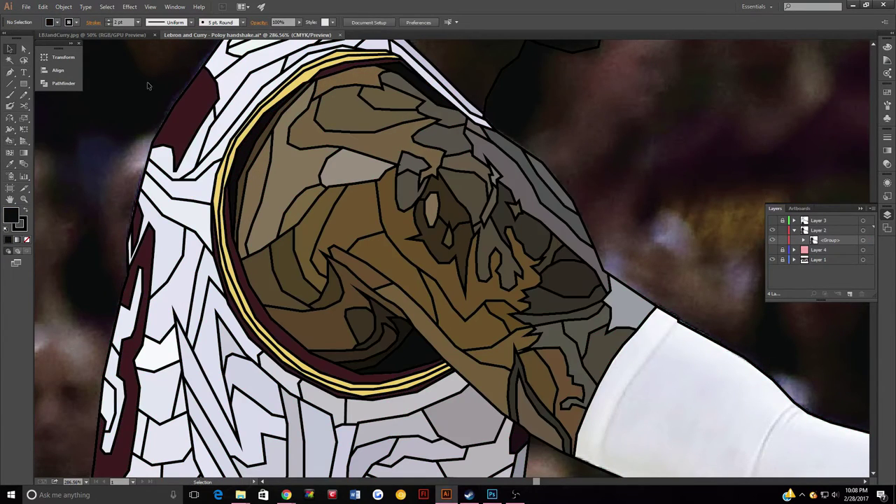
Zoom out to the whole artboard and deselect the painted group.
key(ctrl+minus)
key(ctrl+minus)
key(ctrl+minus)
key(ctrl+minus)
key(ctrl+minus)
key(v)
click(56, 21)
click(313, 232)
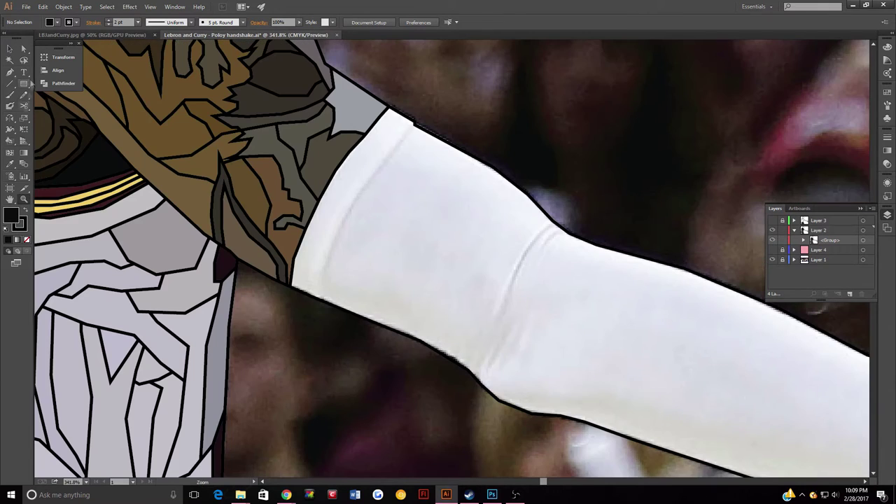
Draw a no-fill black seam line down the white sleeve with the Pen tool.
key(p)
key(slash)
click(315, 297)
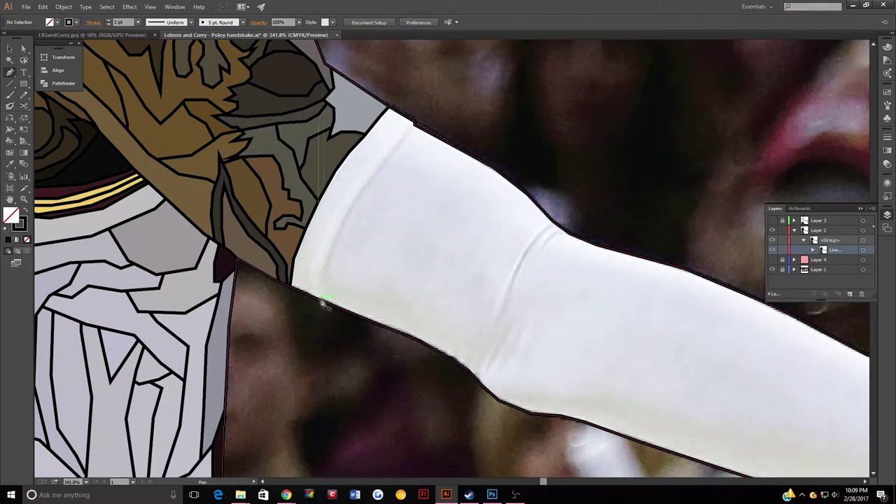
click(332, 238)
click(381, 162)
click(414, 124)
Trace another fold line running down the middle of the sleeve.
click(440, 199)
click(462, 227)
click(478, 269)
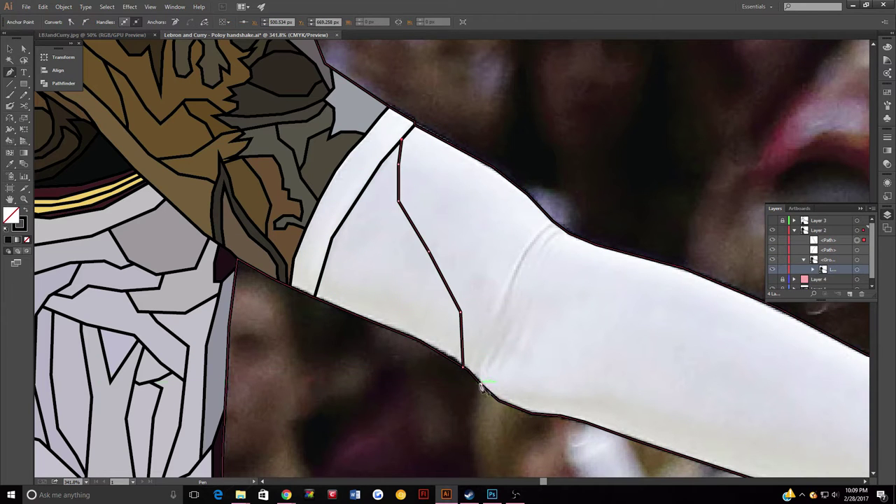
click(490, 308)
click(483, 349)
click(478, 381)
Trace a fold line along the sleeve's right side.
click(434, 139)
click(476, 178)
click(504, 217)
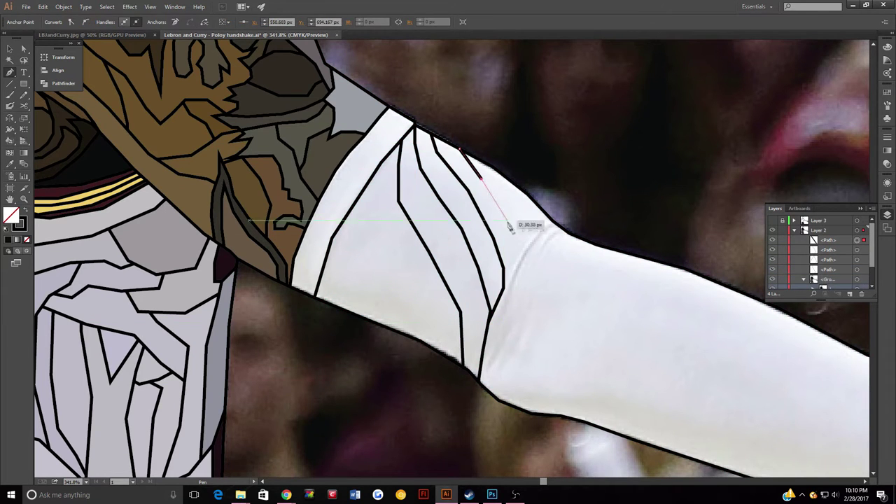
click(514, 266)
click(504, 286)
click(490, 315)
click(494, 348)
Add several straight and curved crease lines at the elbow.
click(556, 225)
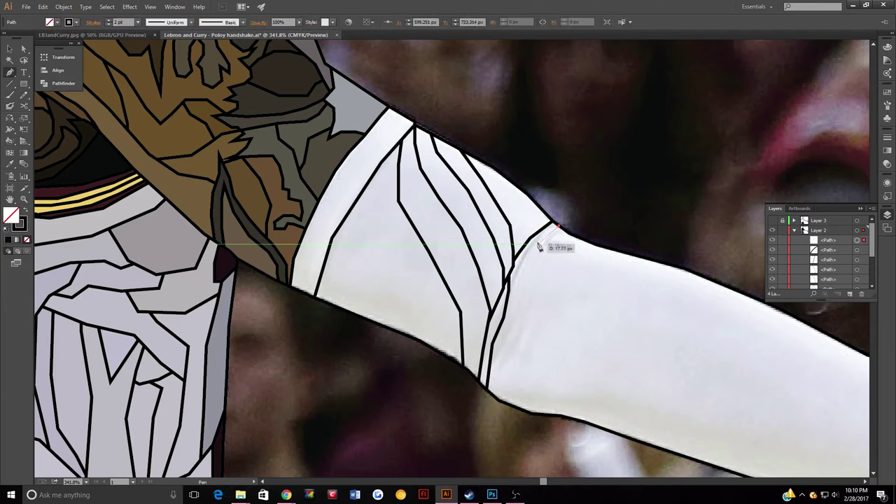
click(536, 242)
click(509, 285)
click(567, 235)
drag(522, 275, 510, 301)
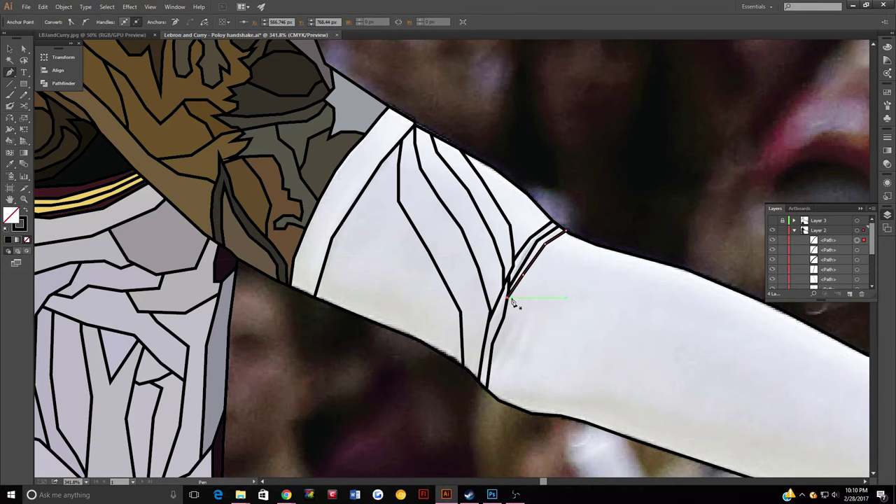
click(498, 171)
click(539, 233)
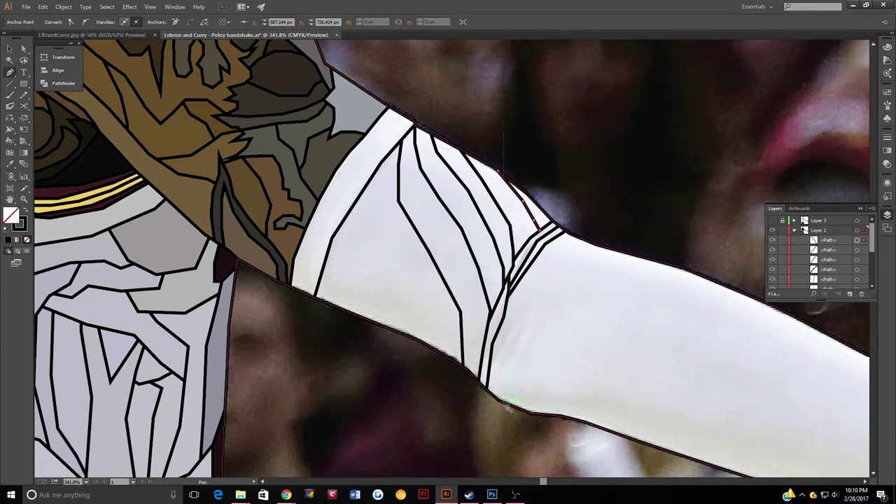
click(571, 236)
drag(538, 277, 523, 329)
Outline the forearm's lower edge toward the wrist.
drag(586, 397, 407, 298)
click(481, 320)
click(567, 357)
click(632, 378)
click(711, 392)
click(762, 404)
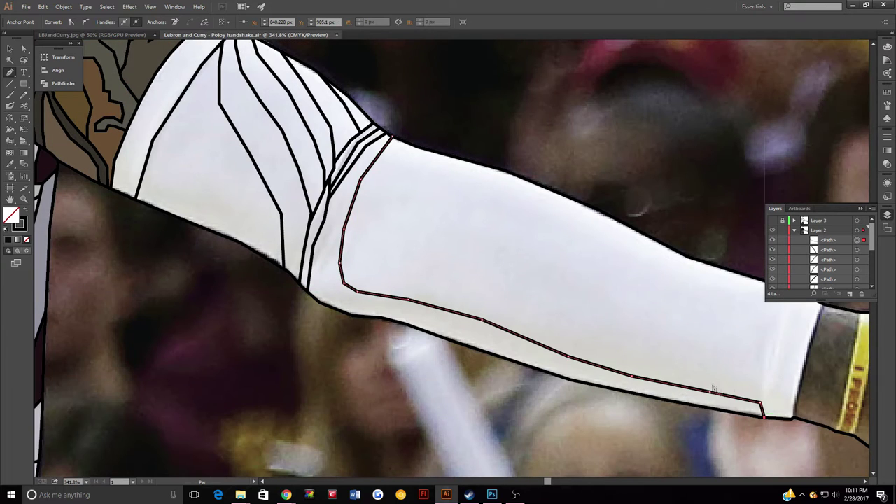
Draw curved fold lines and a small closed fold at the inner elbow.
click(316, 297)
drag(322, 270, 342, 243)
click(359, 198)
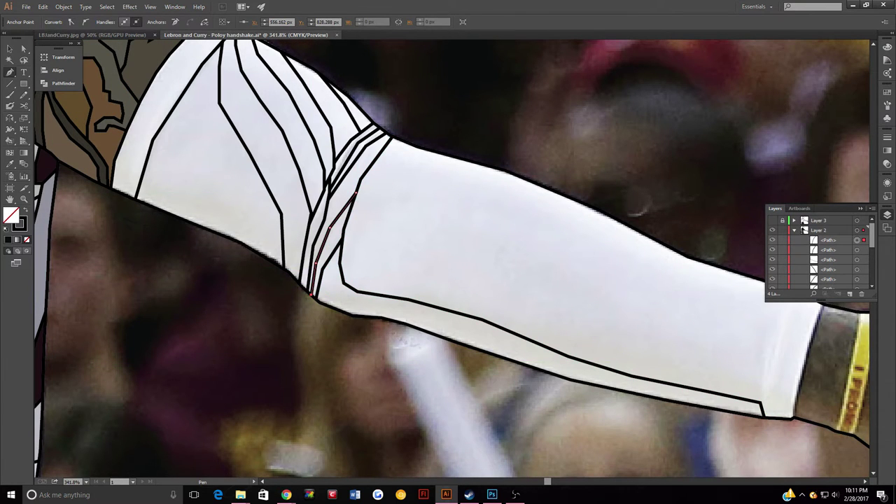
click(341, 274)
drag(331, 288, 343, 301)
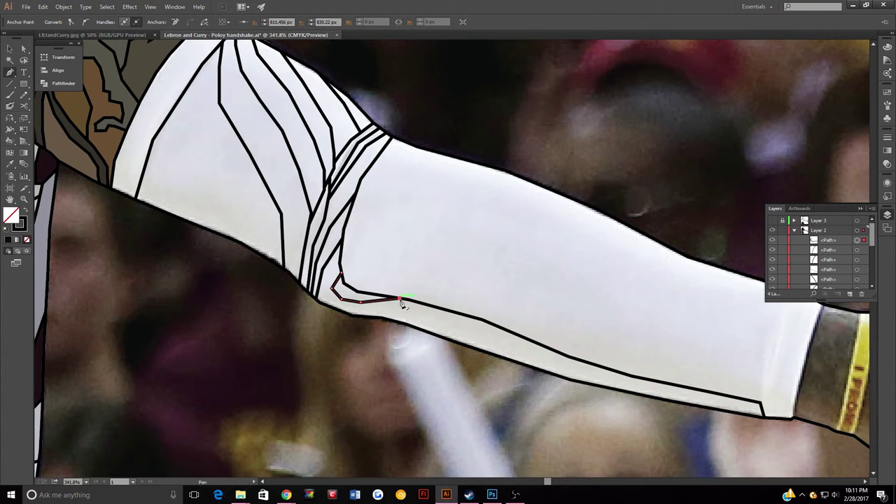
click(371, 174)
Trace the sleeve's curved edge at the wrist and lines down the cuff.
drag(640, 250, 406, 208)
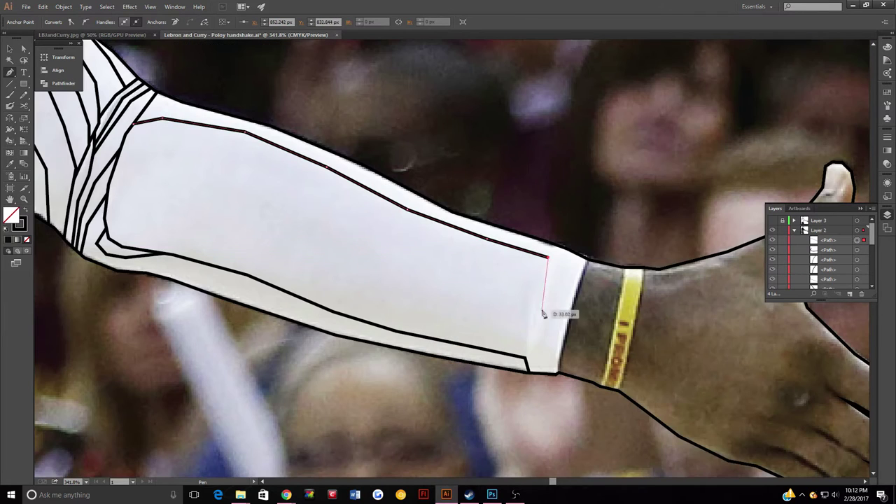
click(560, 371)
drag(585, 264, 581, 276)
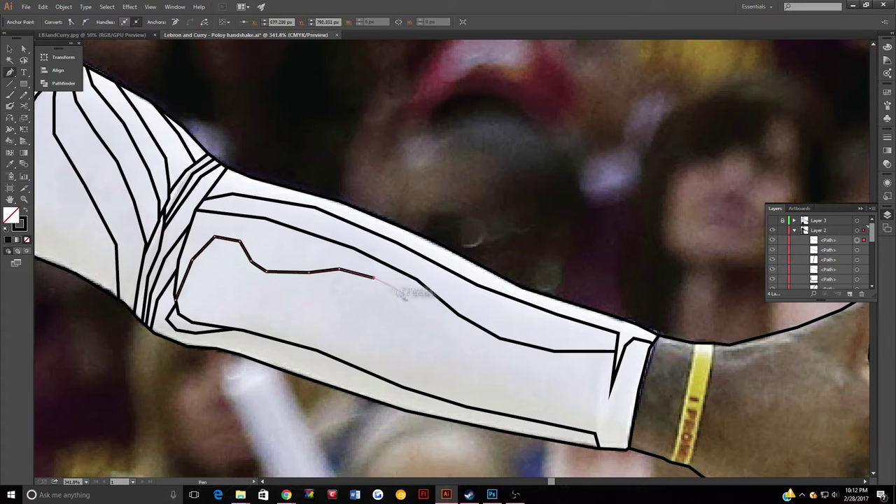
click(205, 253)
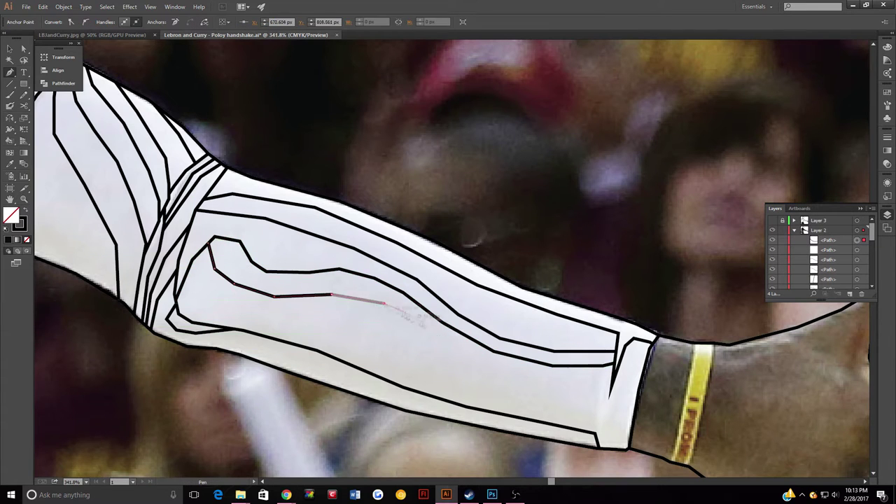
click(596, 423)
click(619, 398)
click(623, 452)
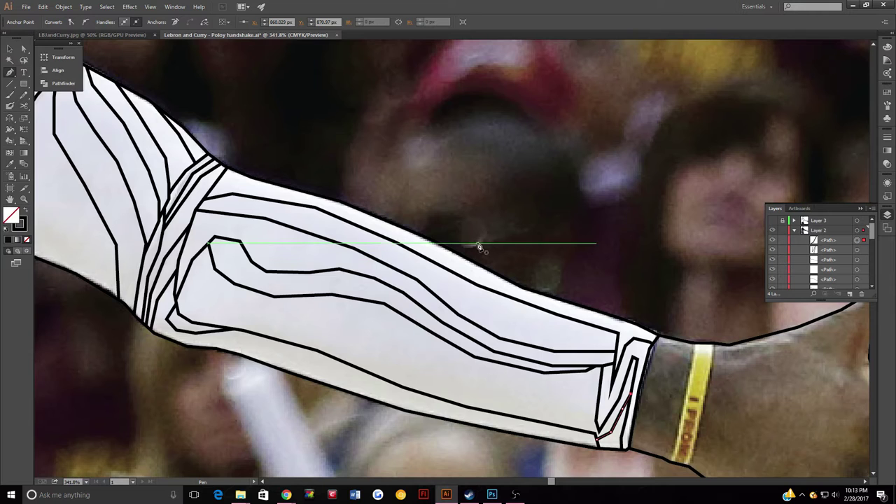
Close the arm contour and add fold lines across the forearm.
click(185, 320)
click(196, 283)
click(212, 296)
click(288, 310)
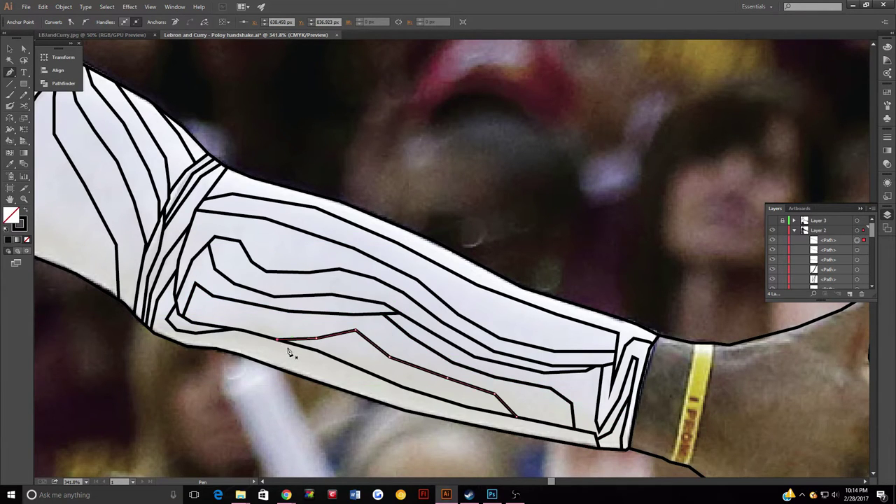
click(298, 235)
click(346, 222)
click(396, 224)
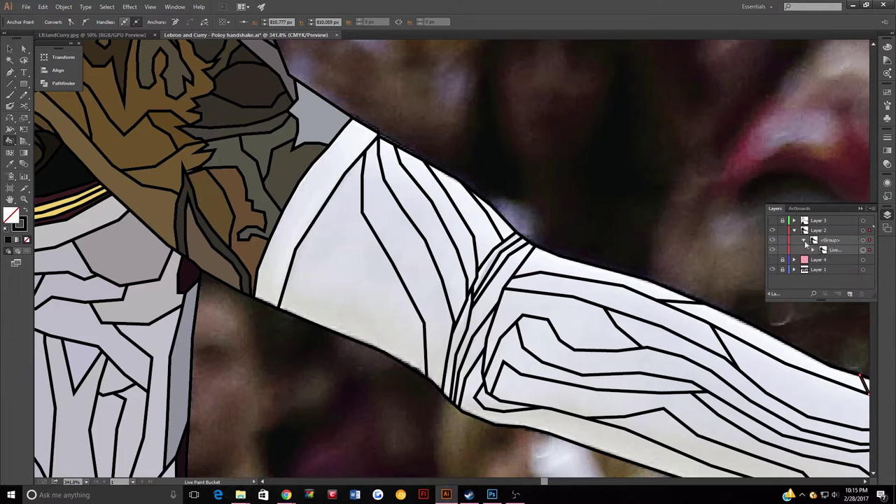
Paint the upper sleeve, wristband strips and lower forearm facets in lighter white-grey.
click(803, 240)
click(329, 231)
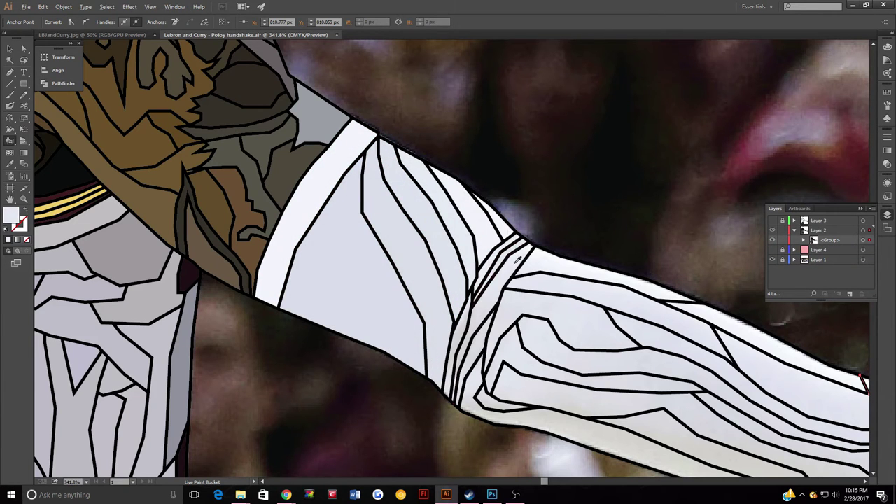
click(480, 320)
click(493, 401)
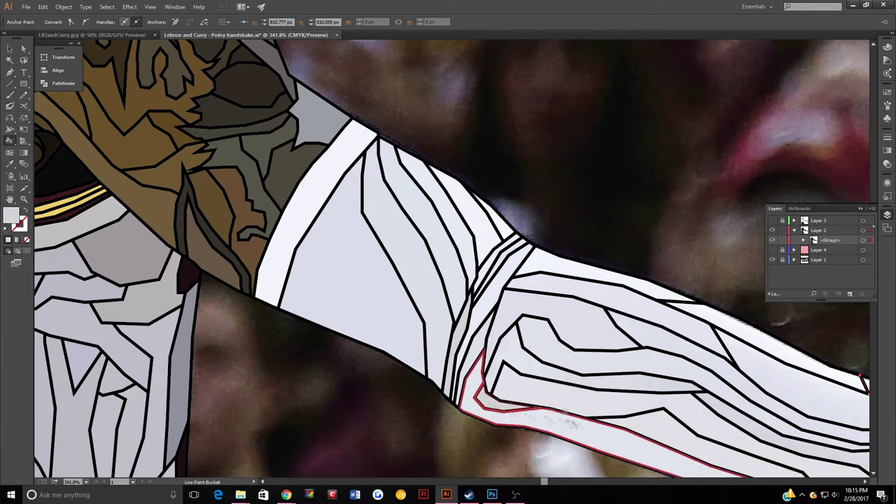
scroll(630, 336, down, 2)
scroll(630, 336, right, 3)
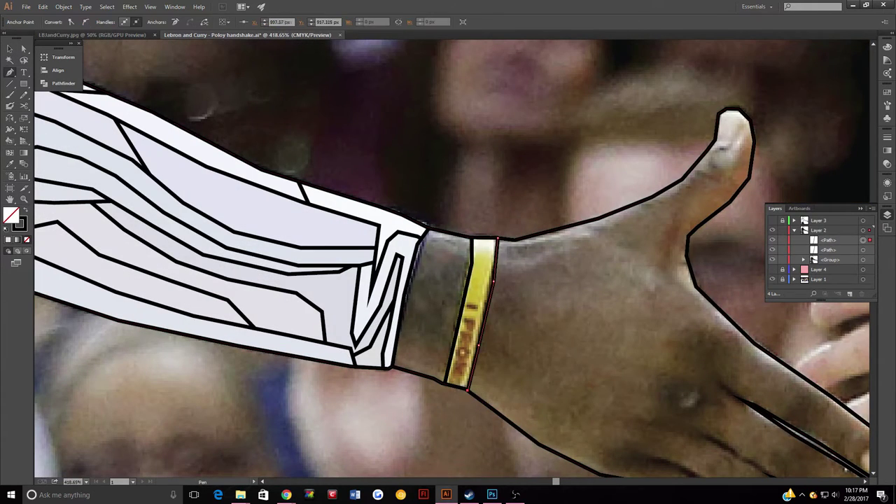
Add a Pen segment along the lower edge of the wrist.
click(447, 281)
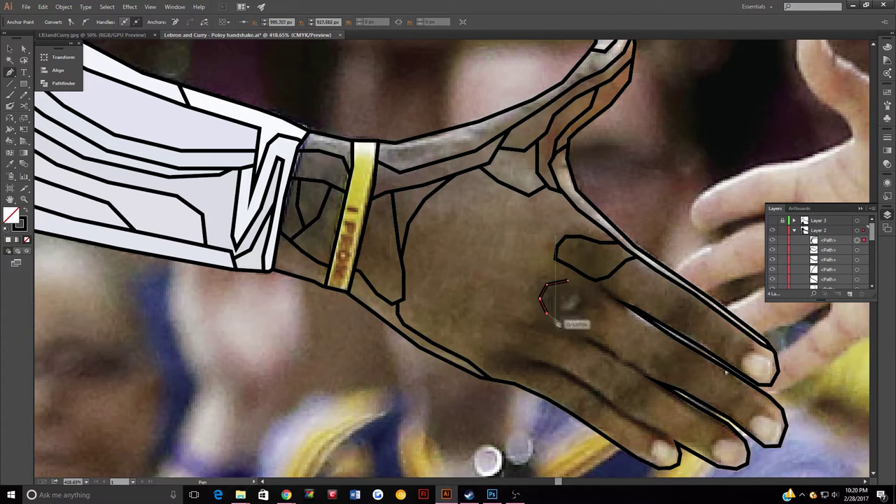
Close the knuckle octagon, outline the next knuckle and both fingertip nails.
click(570, 284)
click(703, 302)
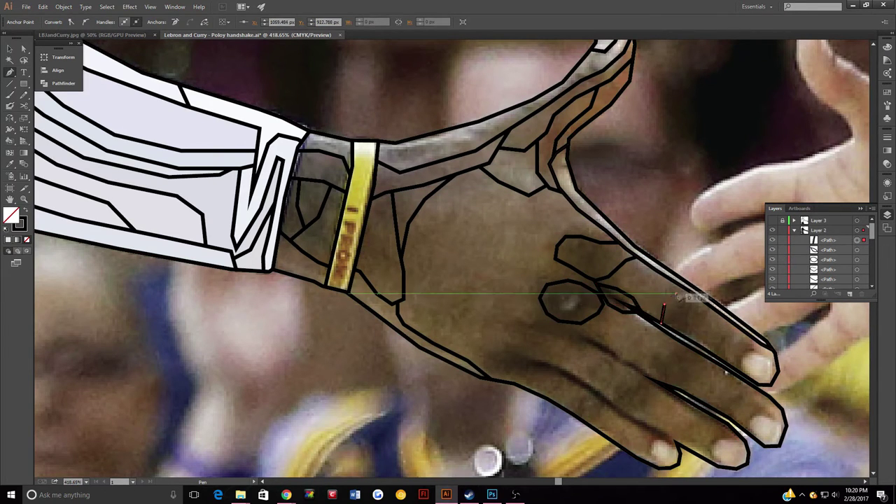
click(693, 334)
click(743, 361)
click(763, 430)
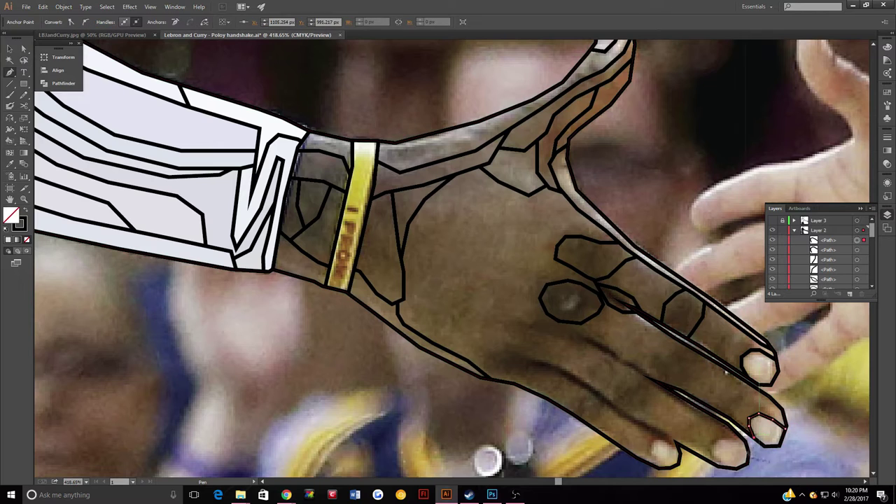
click(732, 448)
drag(726, 373, 579, 135)
click(599, 210)
click(585, 225)
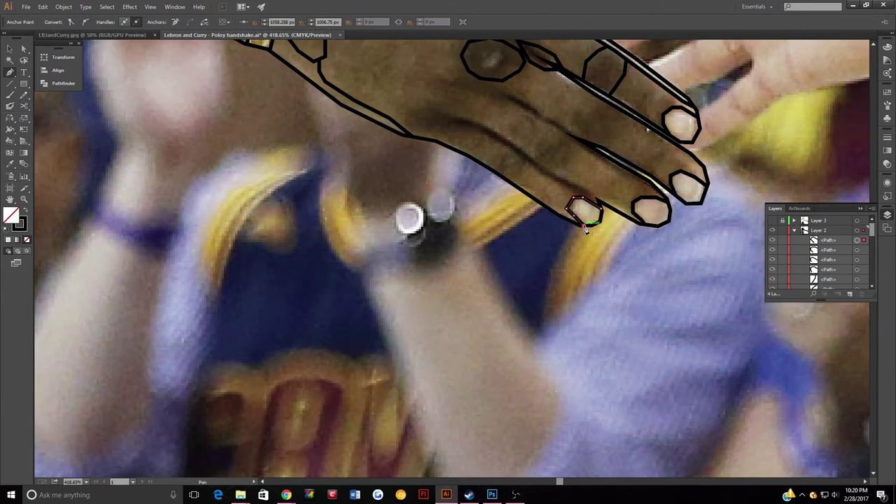
click(600, 204)
Draw crease lines across the finger and the upper right finger.
click(450, 123)
click(510, 130)
click(620, 200)
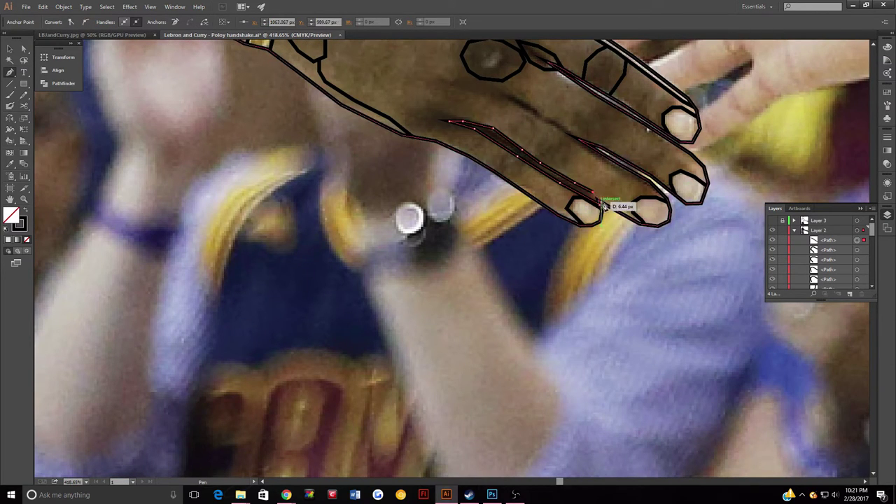
click(538, 104)
click(580, 136)
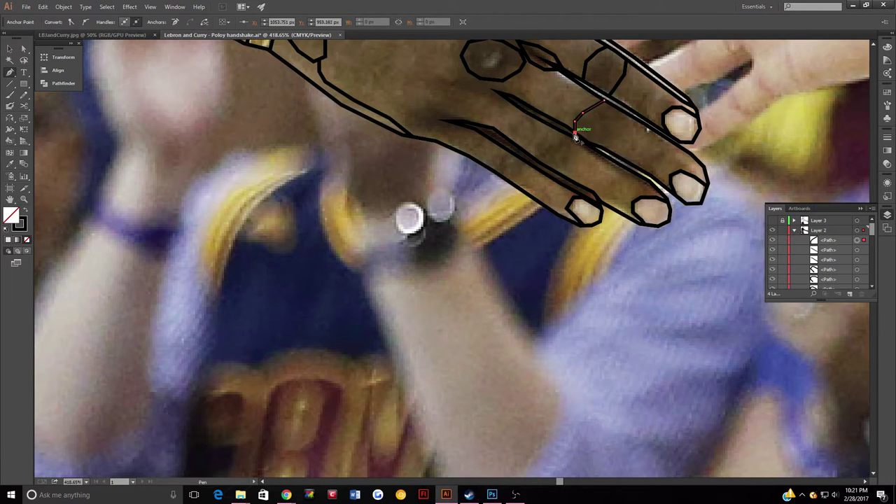
click(644, 126)
click(626, 161)
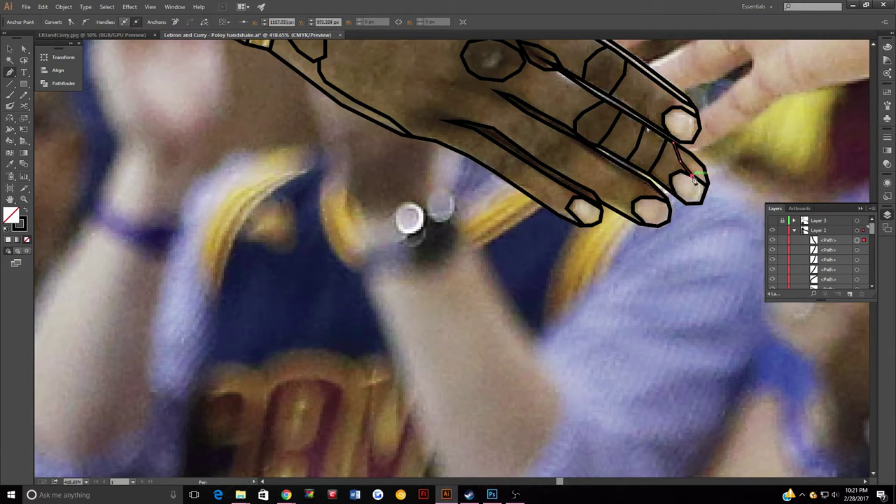
scroll(651, 148, up, 3)
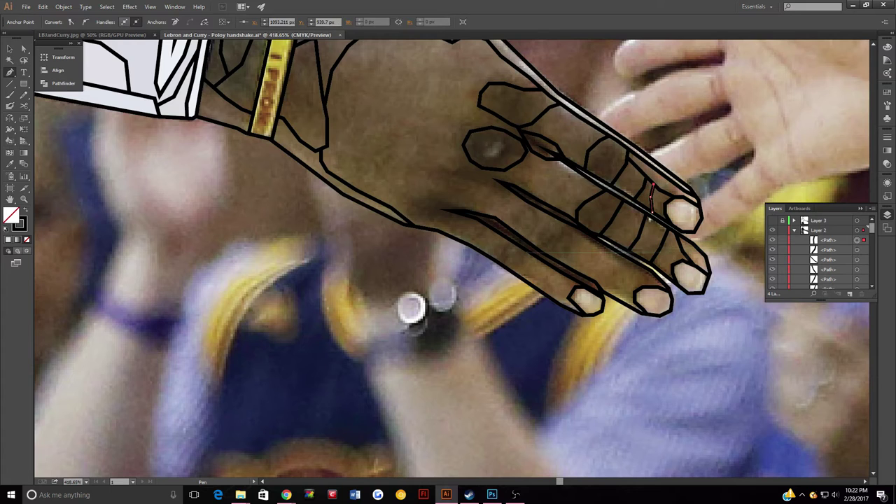
click(551, 157)
Outline a finger knuckle segment and the long shape between the fingers.
click(561, 172)
click(575, 181)
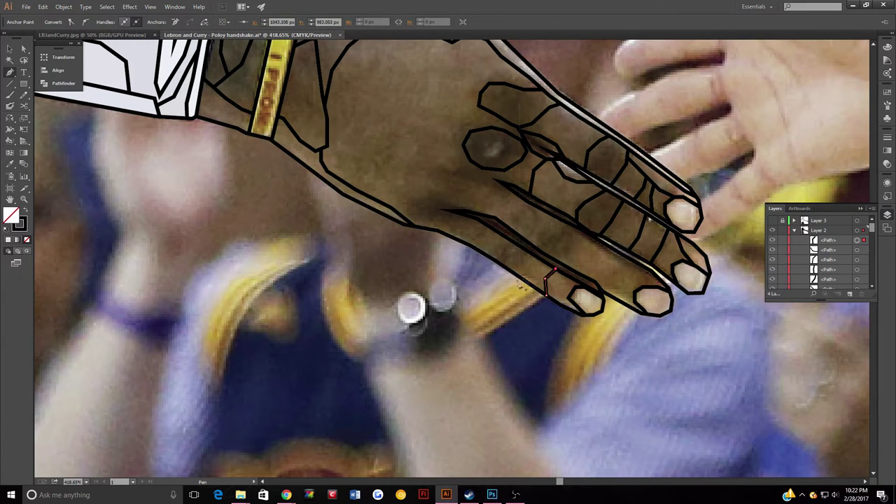
click(451, 210)
mouse_move(537, 250)
mouse_down()
mouse_move(536, 259)
mouse_move(520, 250)
mouse_up()
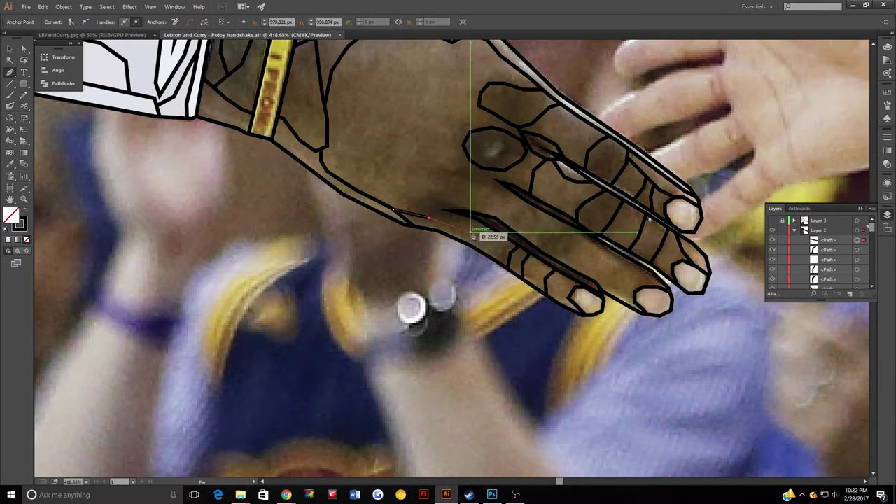
click(407, 202)
click(458, 201)
click(488, 224)
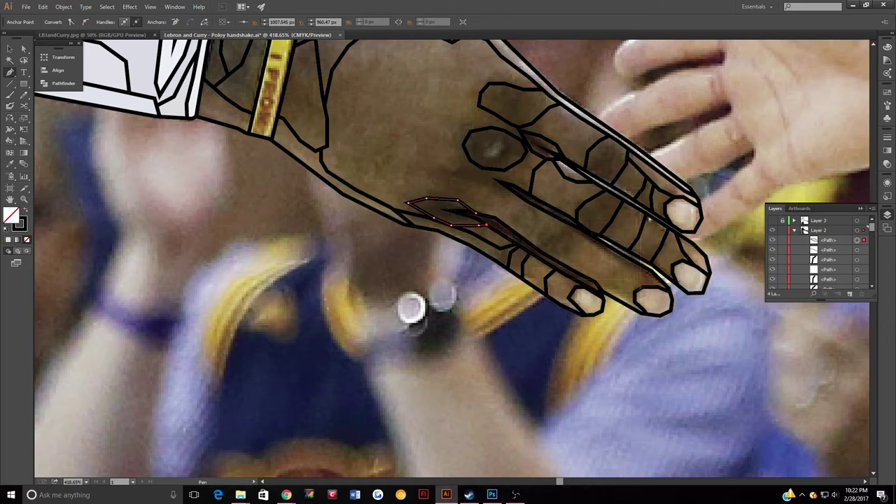
Trace dividing lines across the back of the hand toward the knuckles.
drag(337, 62, 359, 142)
click(359, 142)
click(399, 133)
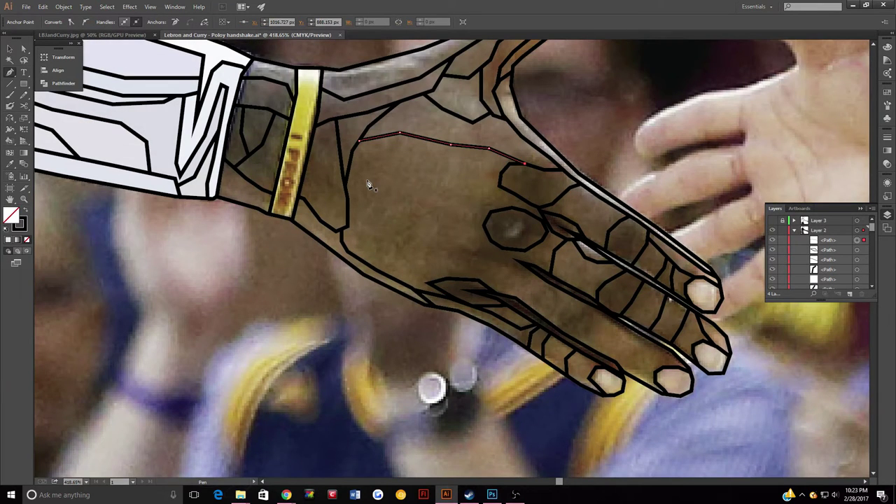
click(347, 192)
click(375, 162)
click(411, 154)
click(468, 163)
click(500, 171)
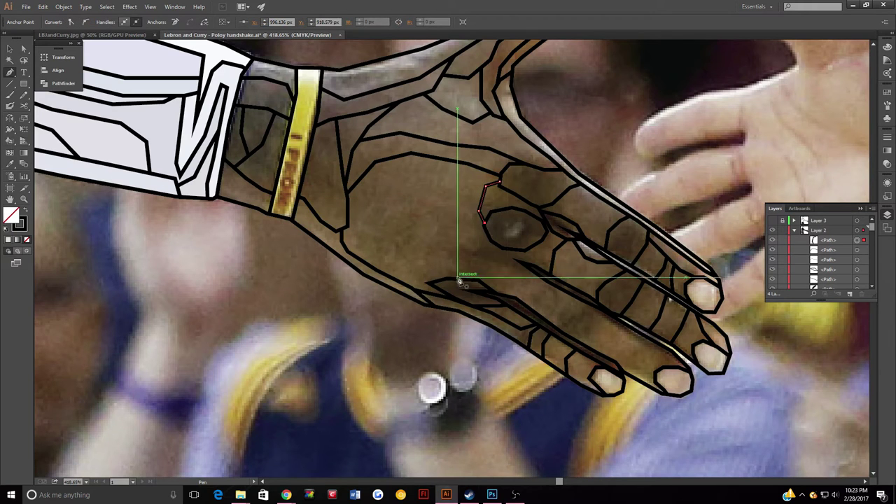
Outline another knuckle, a small knuckle triangle and a line along the finger.
click(499, 295)
click(511, 275)
click(531, 270)
click(542, 244)
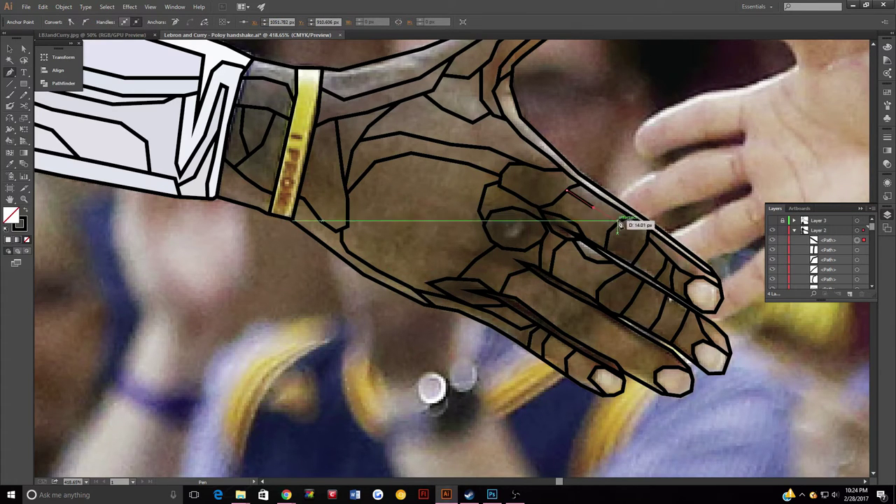
click(507, 236)
click(519, 219)
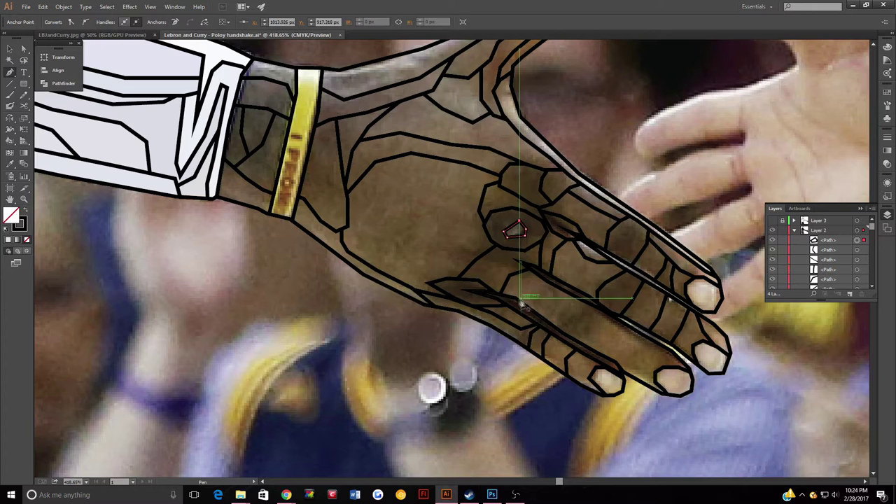
click(610, 326)
click(680, 366)
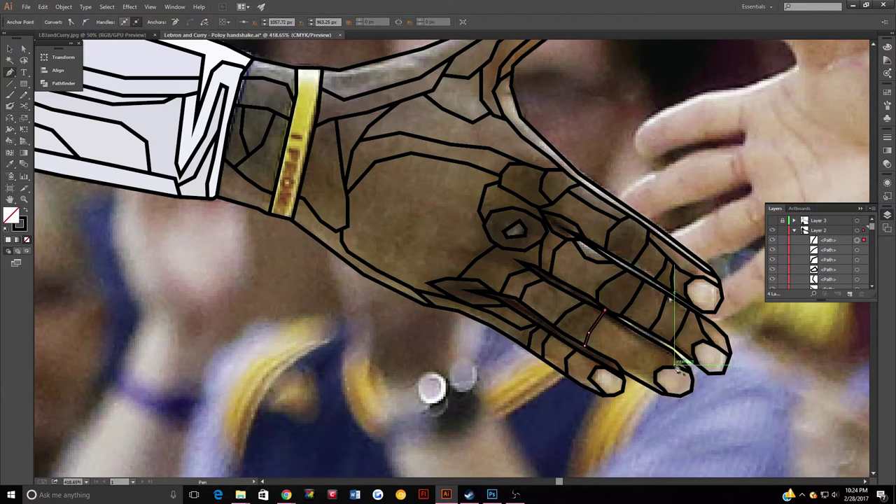
click(604, 318)
Draw a curved line from wrist to palm edge plus dividing lines near the wrist.
click(347, 212)
click(368, 244)
click(412, 274)
click(437, 281)
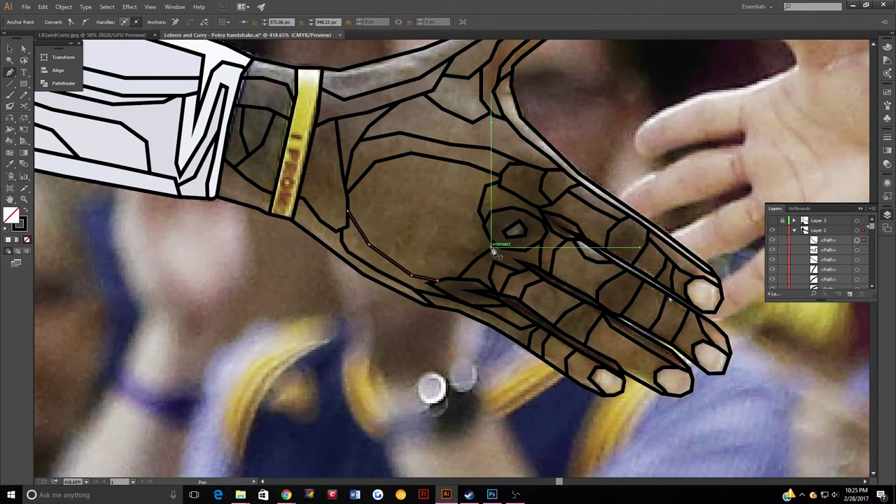
drag(494, 252, 447, 260)
click(397, 260)
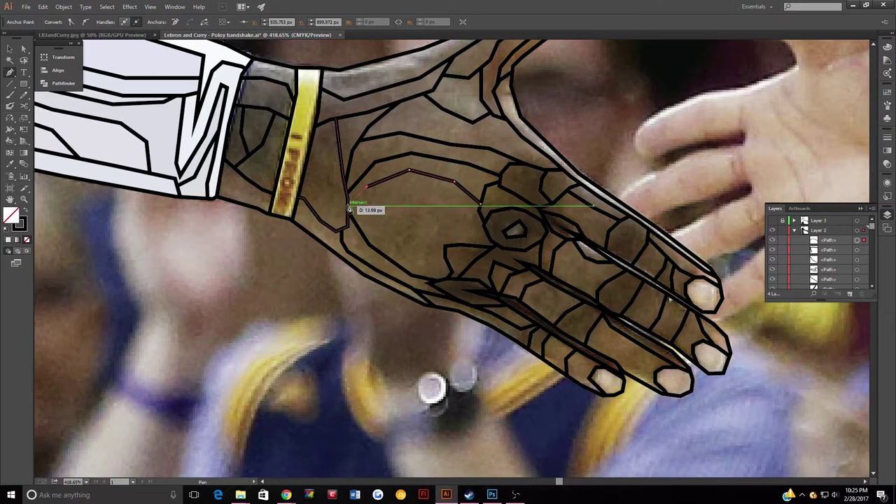
click(394, 178)
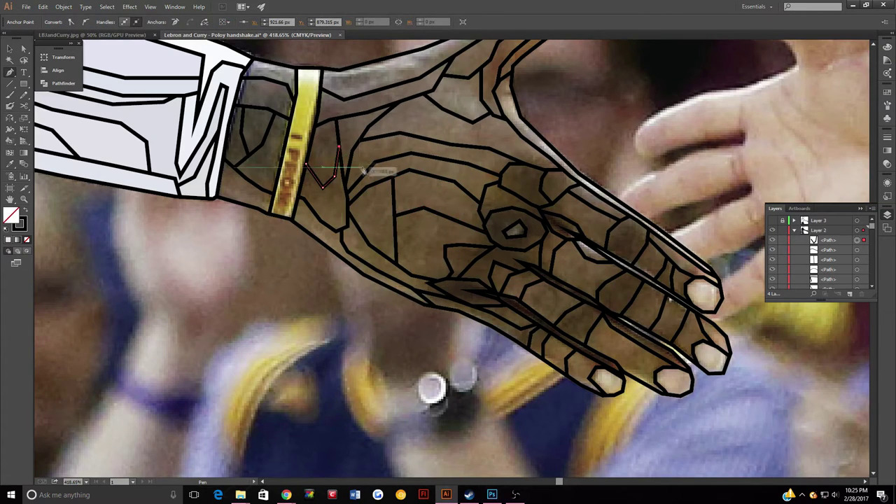
scroll(322, 105, up, 2)
click(301, 129)
scroll(446, 93, down, 3)
scroll(342, 284, up, 3)
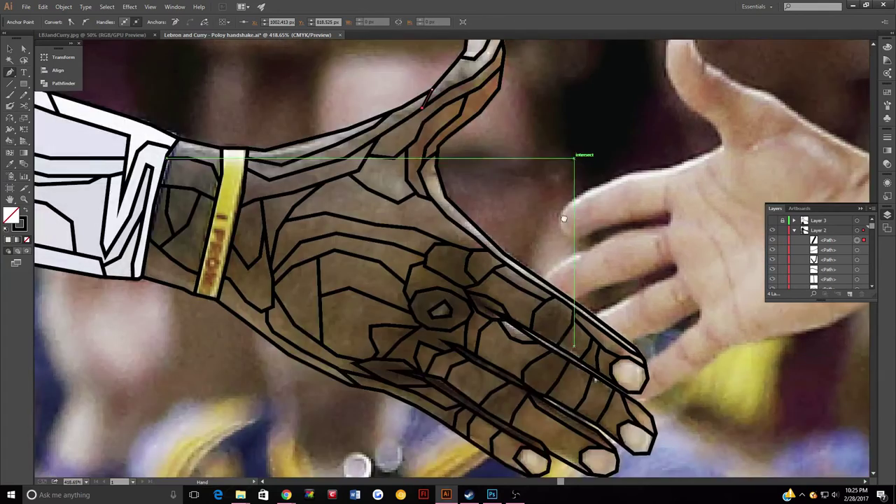
Live-paint the wristband solid yellow and the thumb-edge and wrist faces darker brown.
key(ctrl+minus)
key(v)
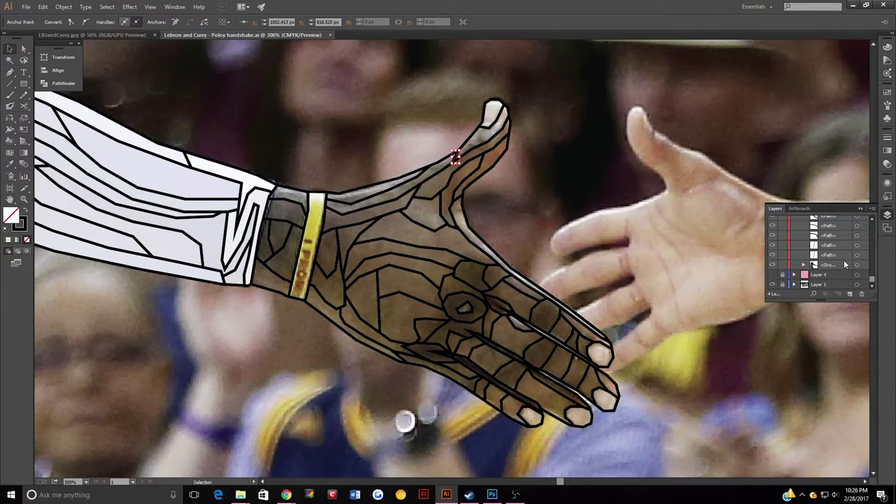
click(863, 240)
key(k)
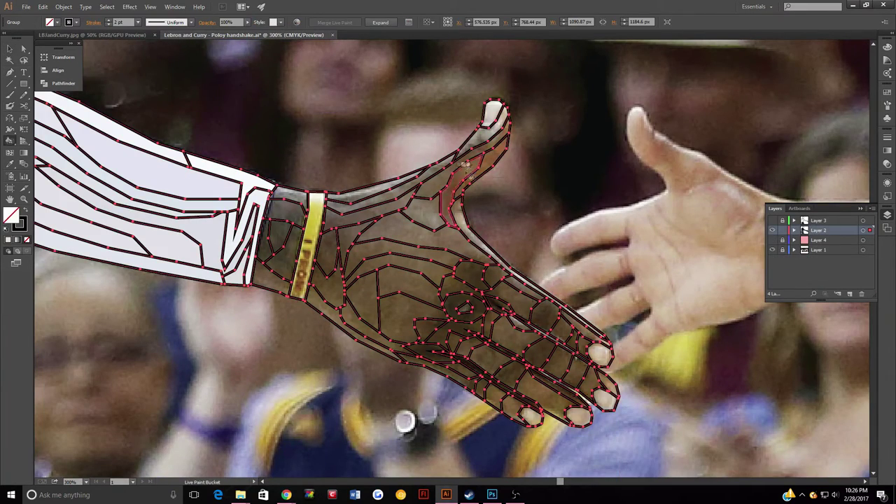
click(308, 242)
drag(432, 168, 505, 146)
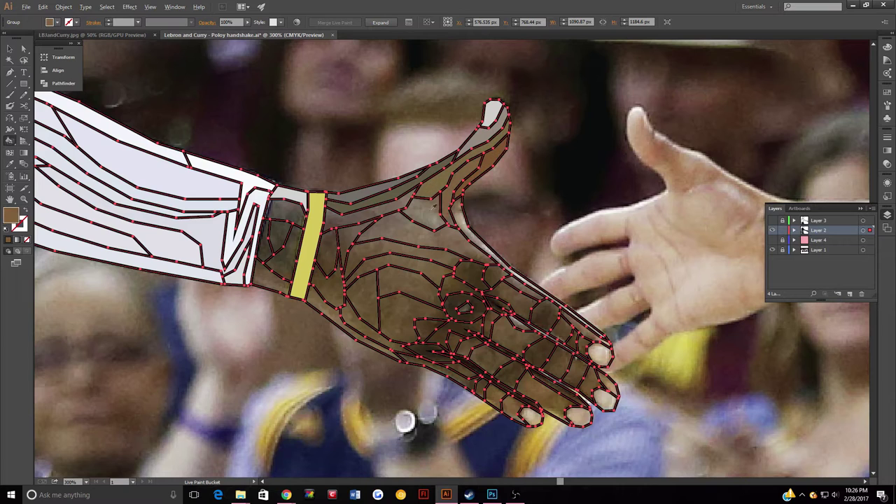
mouse_move(266, 242)
mouse_down()
mouse_move(331, 306)
mouse_move(454, 287)
mouse_up()
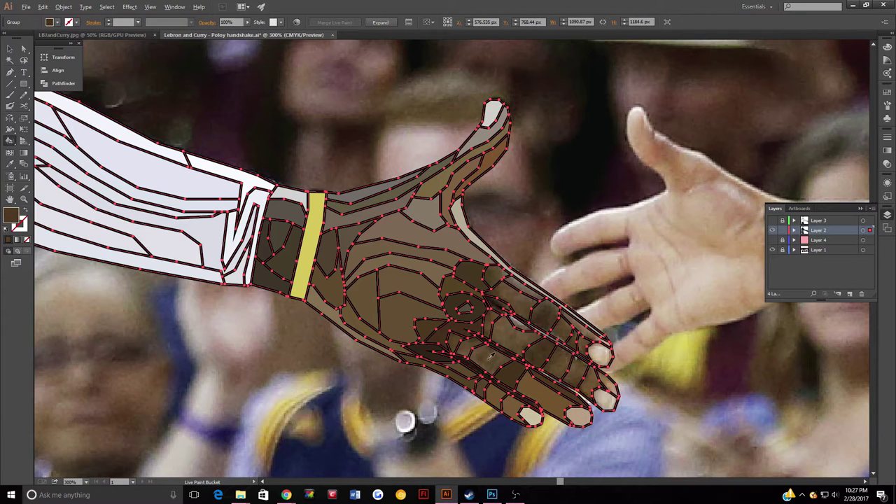
Fill two finger faces darker brown and the upper fingertip beige.
scroll(496, 323, up, 3)
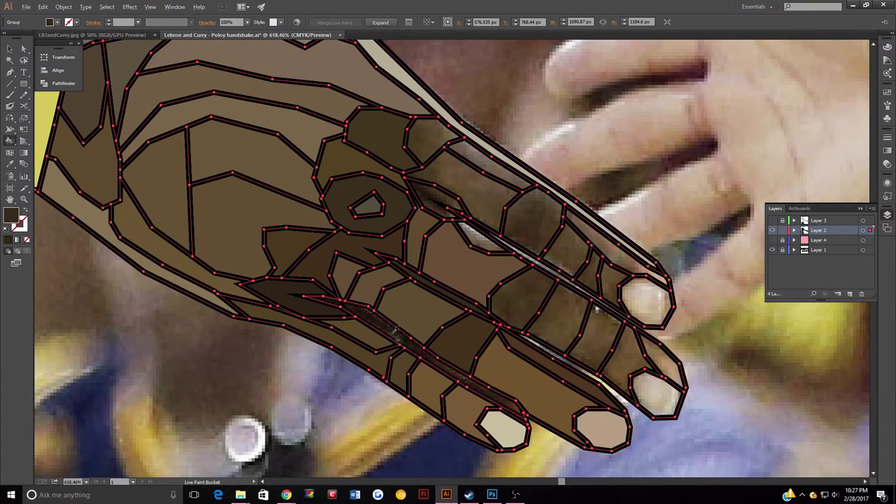
click(579, 258)
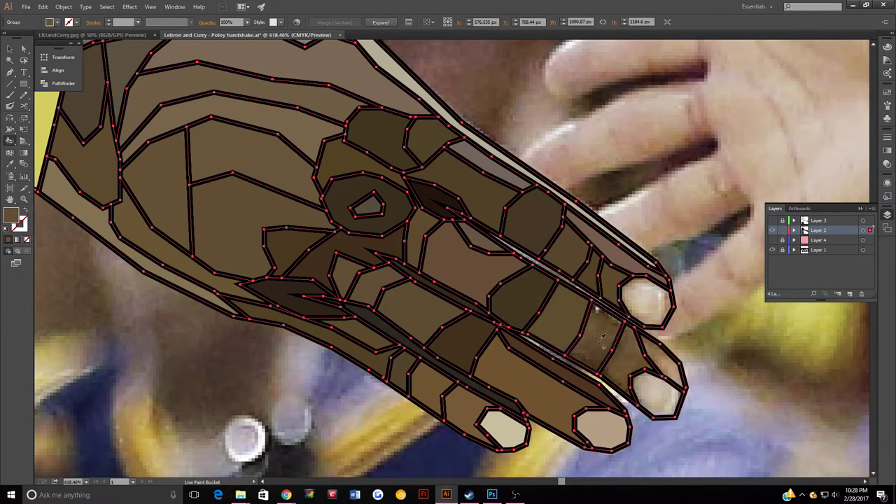
alt+click(602, 427)
click(644, 298)
Preview the artwork without the background photo, then zoom in on the player's head.
key(ctrl+1)
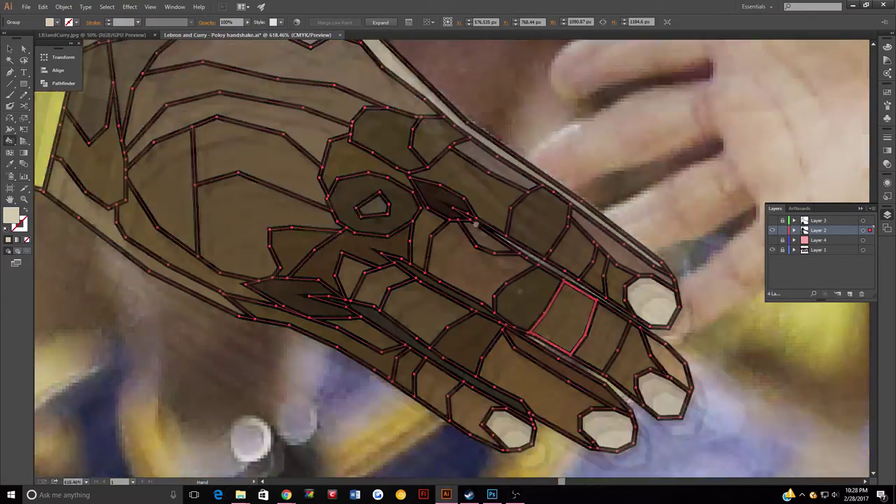
key(ctrl+minus)
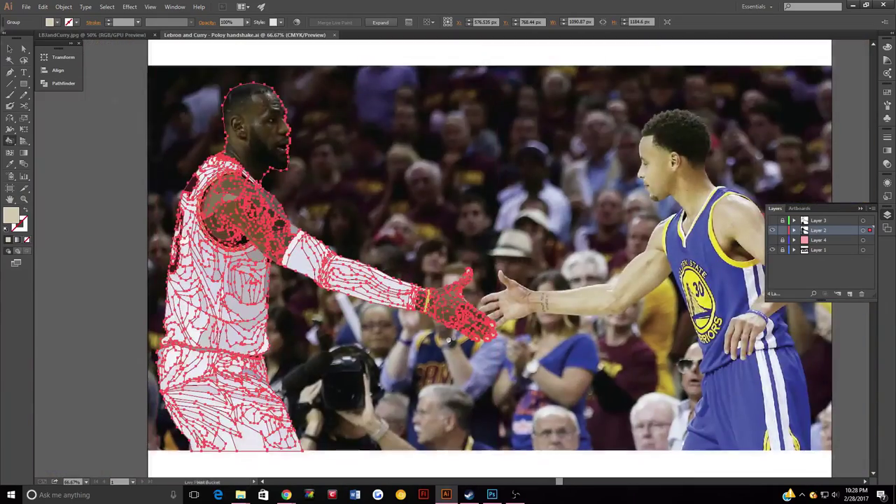
key(ctrl+shift+w)
click(97, 133)
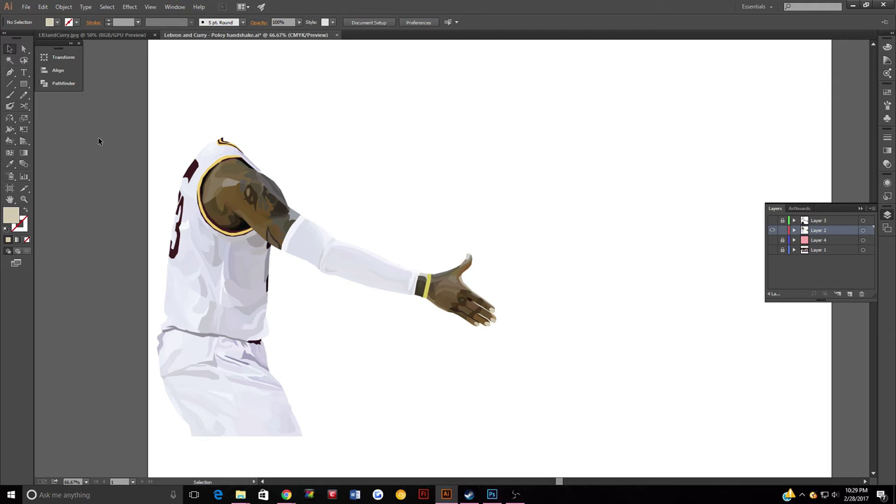
key(ctrl+shift+w)
key(z)
drag(196, 119, 300, 210)
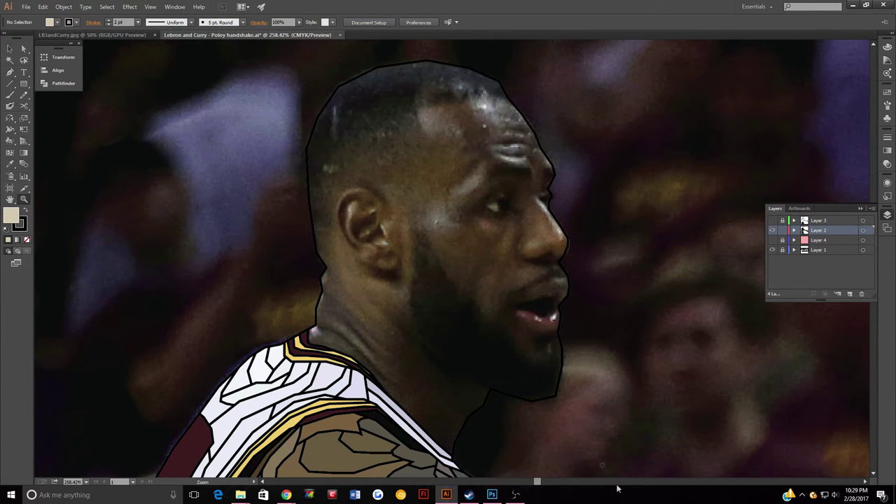
Zoom in on the neck and trace the first closed black-outlined neck strip.
drag(475, 312, 490, 312)
key(p)
click(277, 164)
click(316, 228)
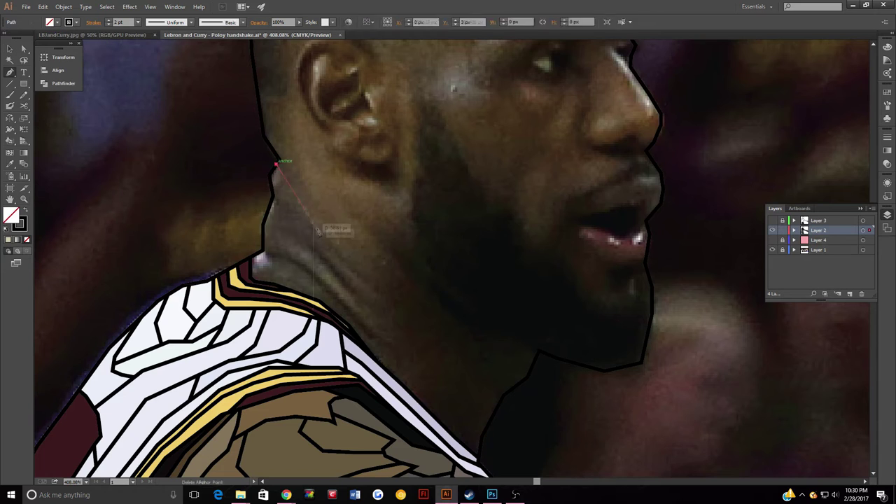
click(430, 348)
click(443, 387)
click(278, 163)
Trace a second closed strip across the neck.
click(412, 328)
click(423, 368)
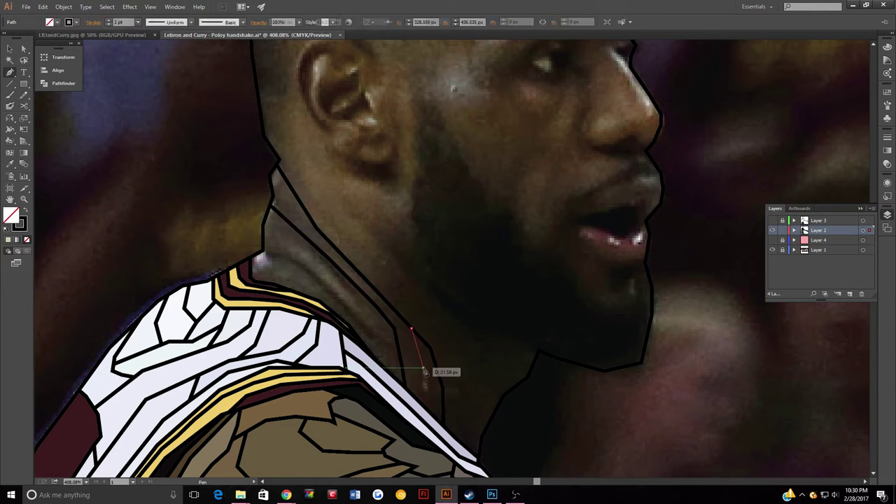
click(420, 403)
click(266, 233)
Draw an outline along the shoulder edge up to the neck.
click(260, 252)
click(287, 266)
click(327, 291)
click(356, 323)
click(383, 351)
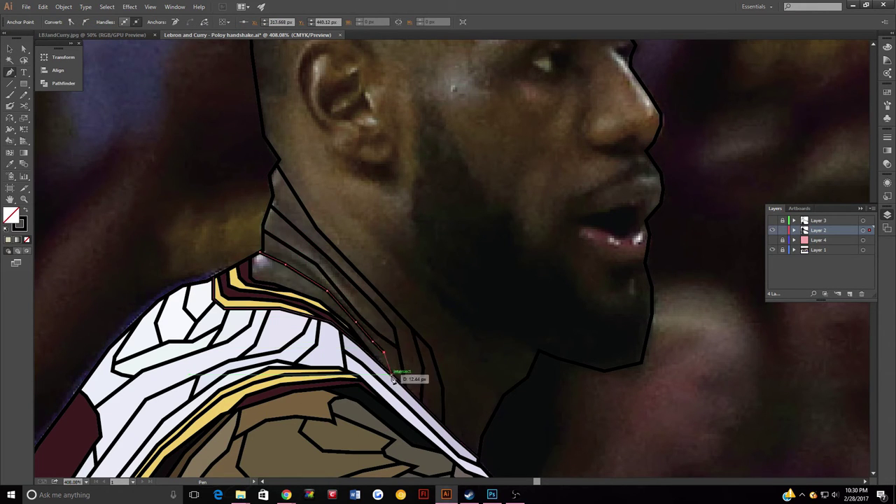
click(287, 184)
Trace a neck path that climbs along the jaw to the jawline.
click(301, 233)
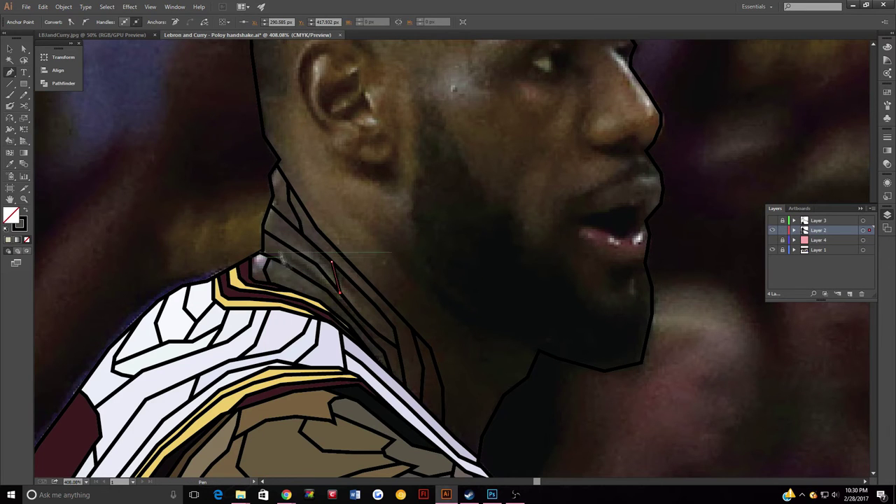
scroll(448, 280, up, 1)
click(391, 269)
click(428, 303)
click(448, 328)
click(481, 353)
click(539, 379)
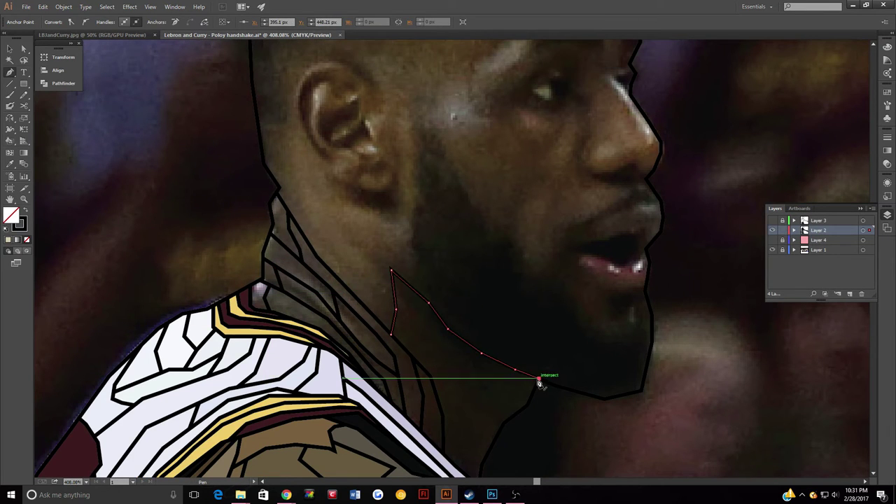
click(509, 418)
Draw another strip line running up the neck.
click(497, 387)
click(459, 354)
click(423, 323)
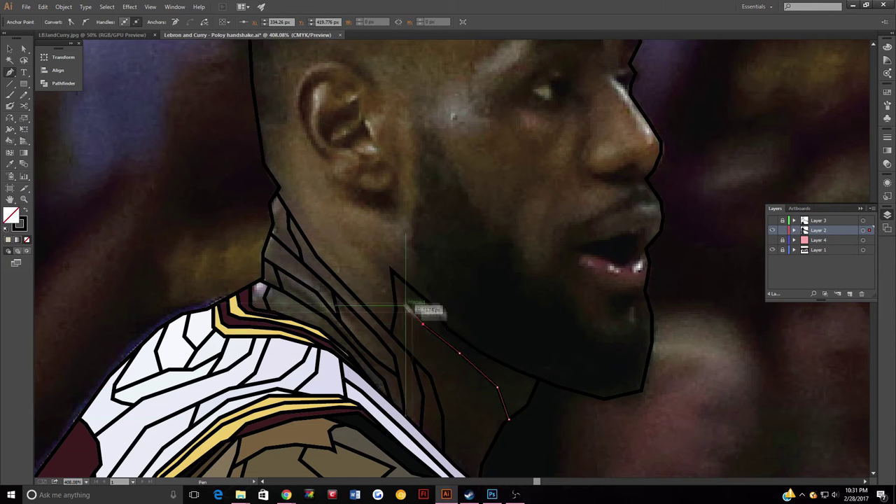
click(407, 320)
Add a further dividing line up the neck.
click(412, 359)
scroll(430, 359, down, 3)
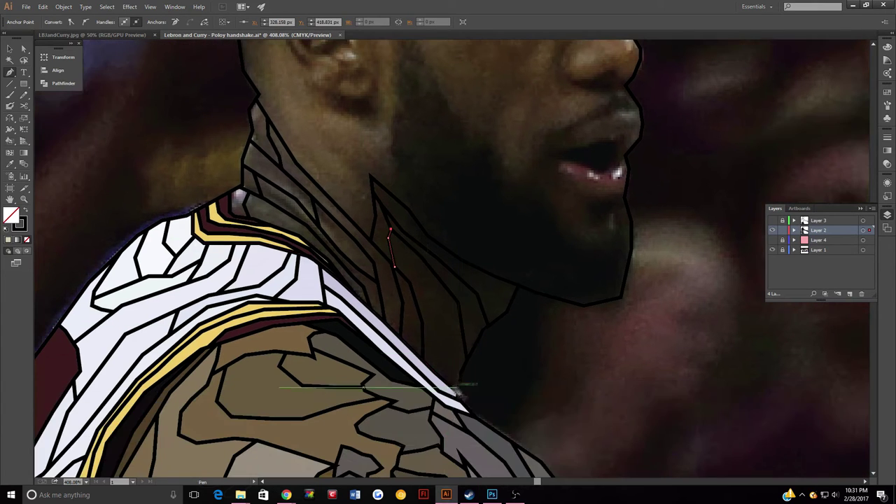
click(448, 383)
click(448, 331)
click(429, 285)
click(403, 259)
click(459, 280)
Start a short line higher on the neck.
click(399, 203)
click(411, 238)
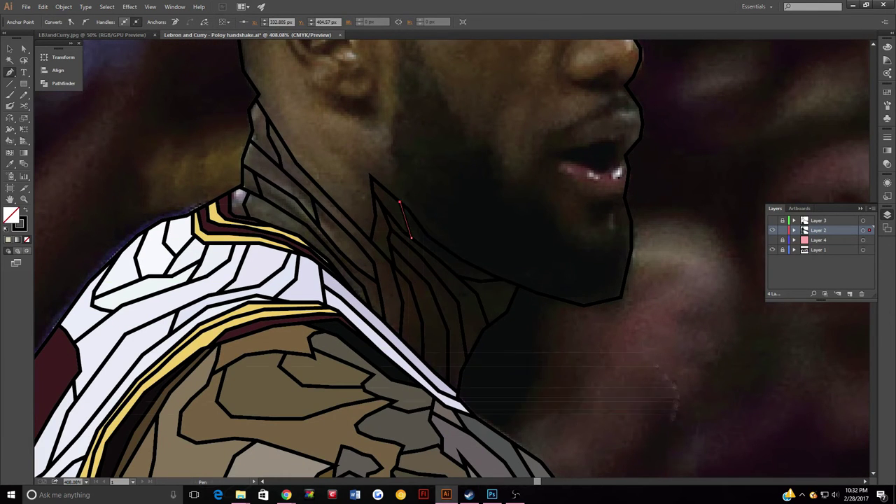
scroll(572, 429, up, 3)
Trace a line from the neck up the cheek and along the jaw to the chin.
click(401, 285)
click(404, 163)
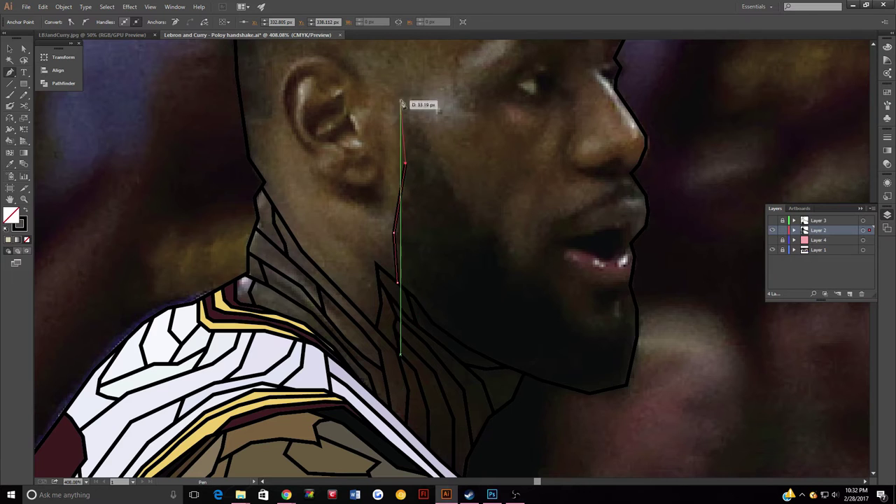
click(413, 98)
click(454, 198)
click(504, 246)
click(555, 224)
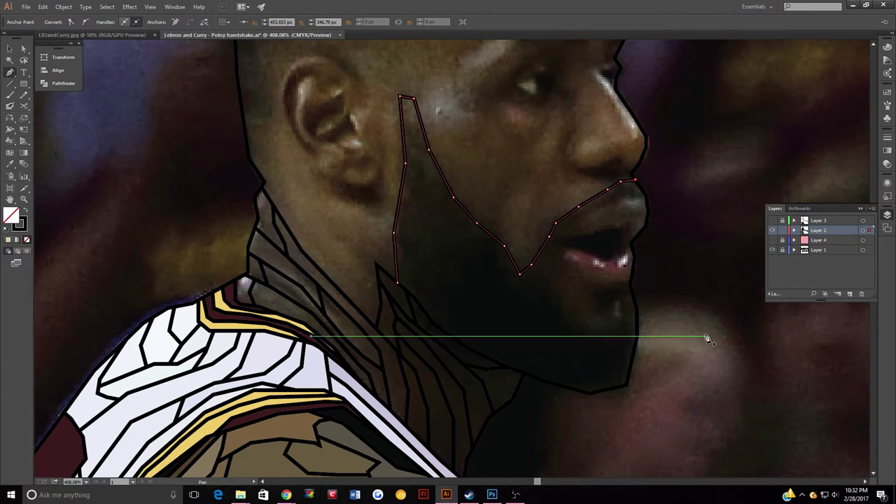
key(Escape)
Outline a small closed four-corner shape at the chin.
click(603, 289)
click(625, 293)
click(621, 306)
click(595, 311)
click(603, 290)
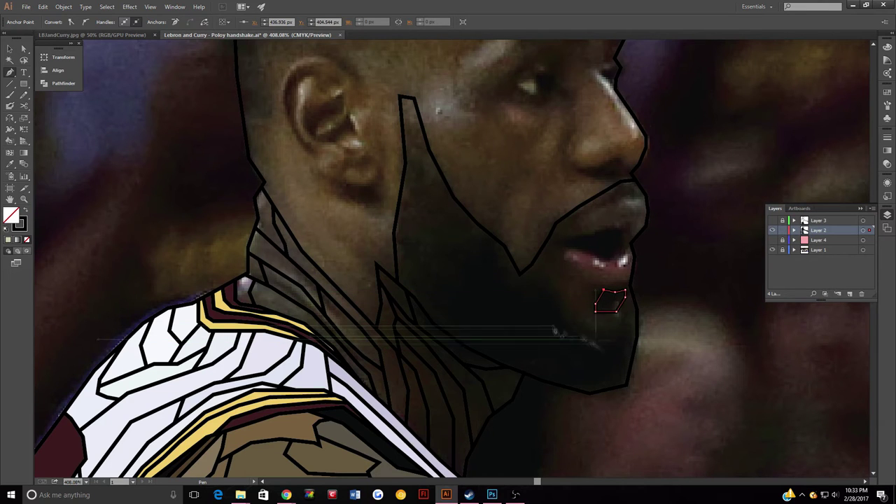
Trace the edge of the beard around the chin.
click(561, 226)
click(547, 272)
click(554, 307)
click(574, 325)
click(607, 319)
click(636, 324)
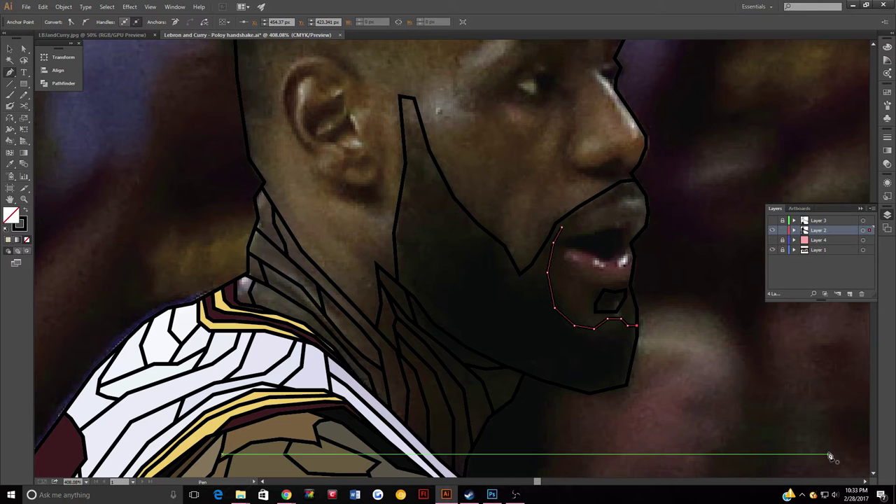
key(Escape)
Add a V-shaped cheek outline, undoing a stray starting point.
click(400, 191)
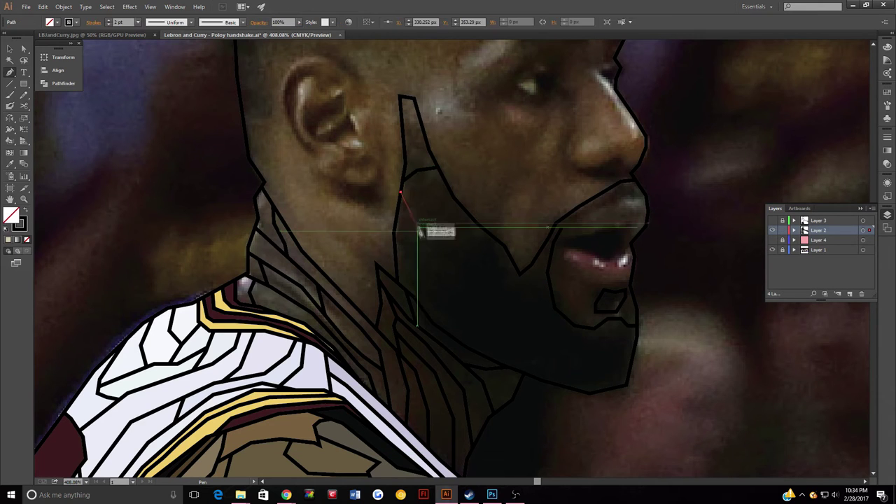
key(ctrl+z)
click(504, 245)
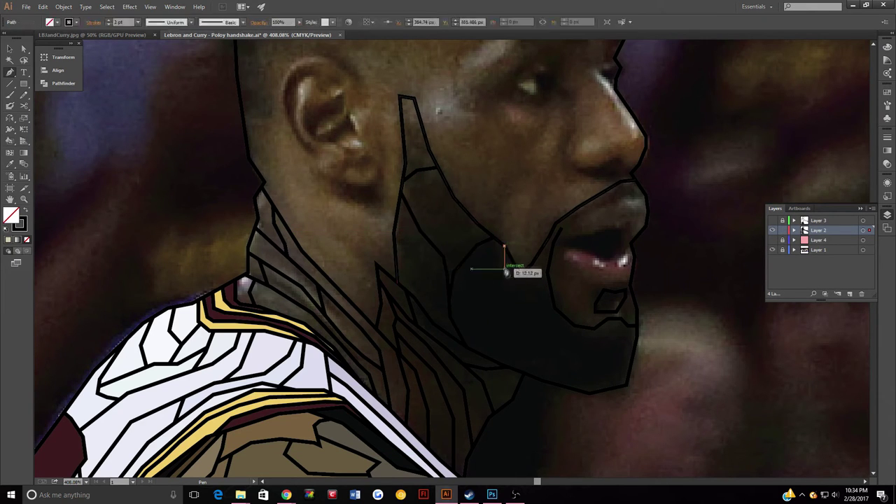
click(525, 292)
click(539, 272)
click(543, 254)
key(Escape)
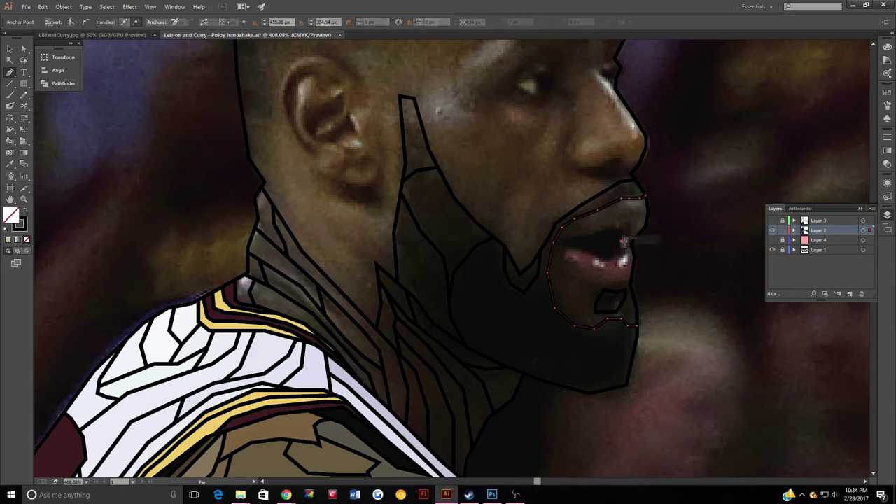
Outline the mouth and lower lip as closed shapes.
click(617, 228)
click(621, 243)
click(607, 261)
click(562, 242)
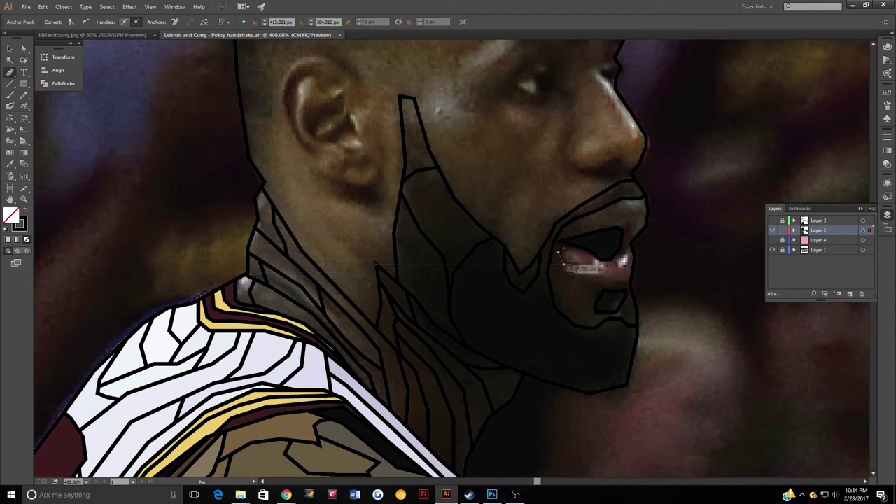
click(597, 280)
click(633, 258)
click(627, 234)
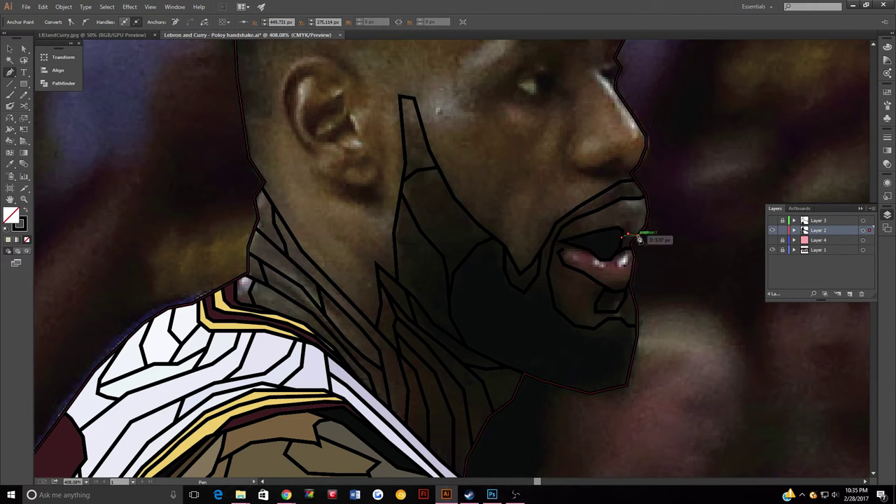
click(638, 239)
click(563, 245)
key(ctrl+z)
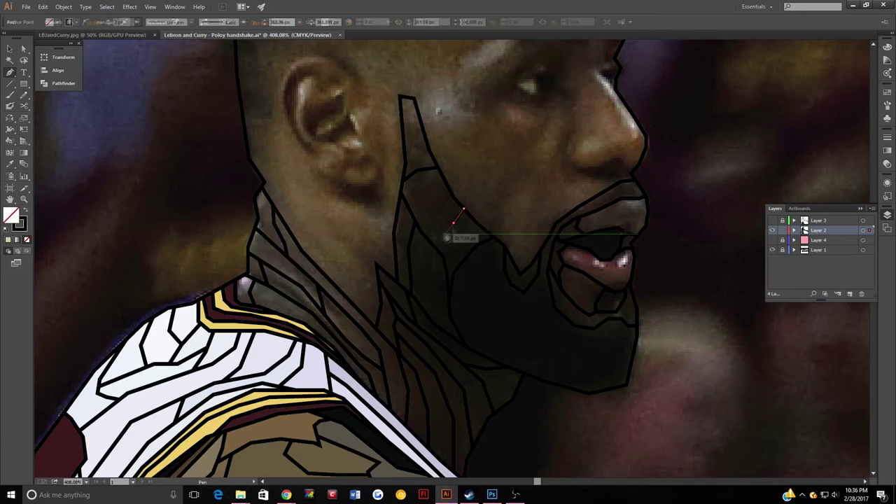
Start a new line on the cheek near the ear.
click(409, 206)
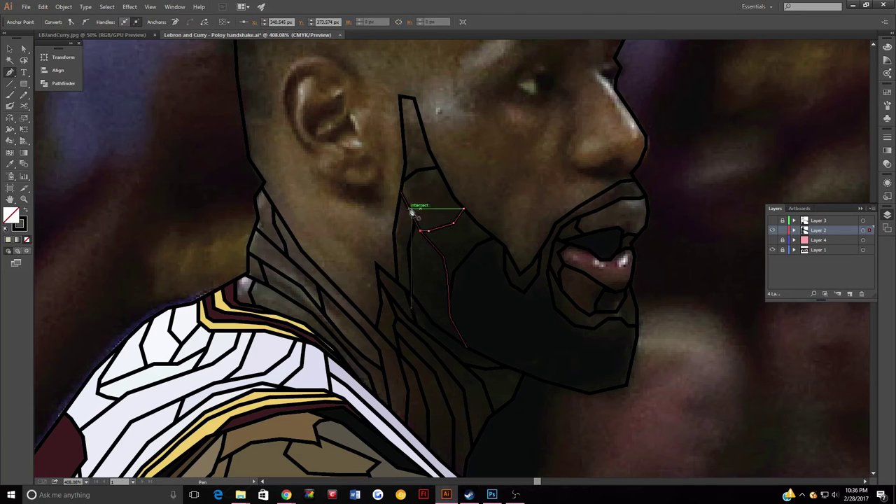
click(420, 188)
click(422, 170)
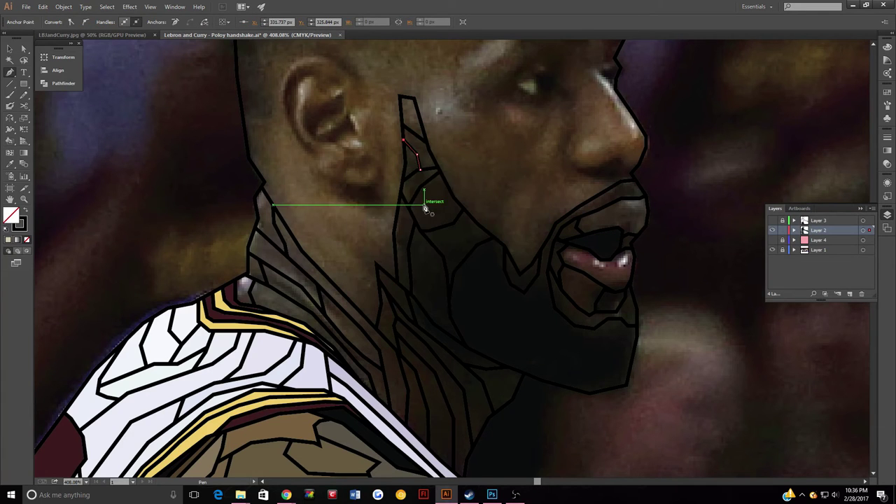
Trace a line over the ear, past the sideburn and along the hairline to the forehead.
click(268, 182)
scroll(268, 182, up, 5)
click(281, 267)
click(296, 247)
click(312, 241)
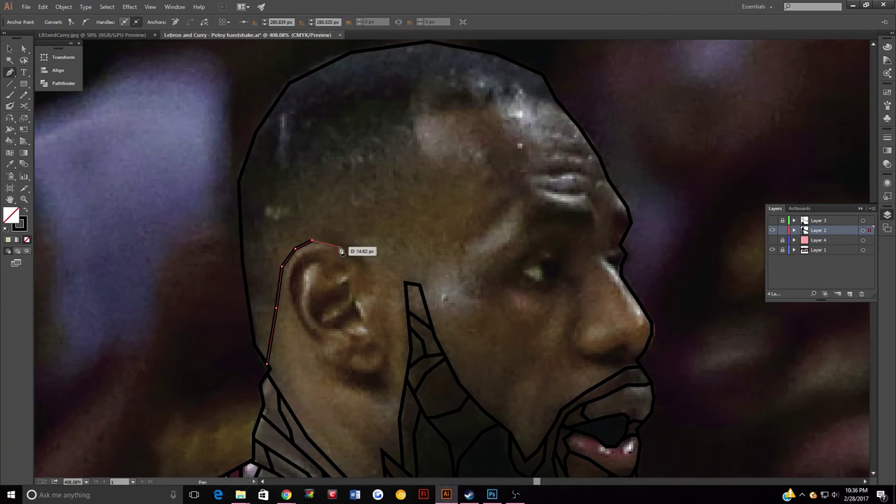
click(389, 282)
click(413, 272)
click(439, 171)
click(415, 116)
click(520, 95)
click(557, 101)
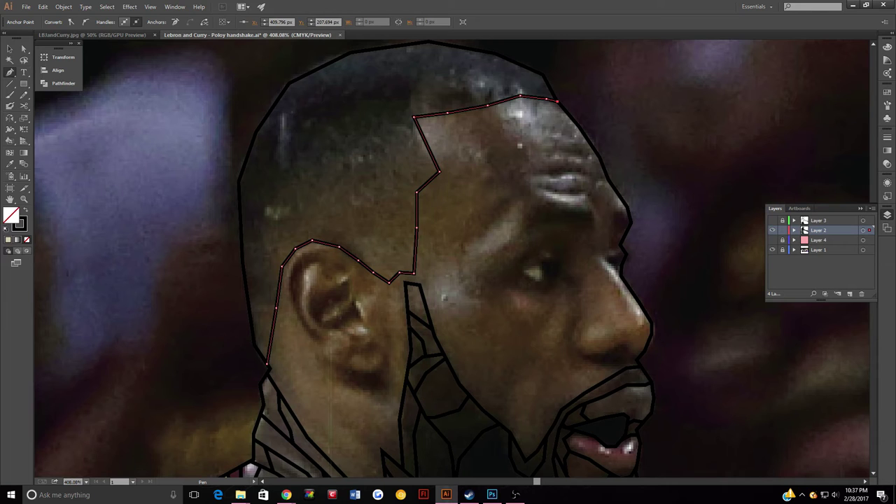
key(Escape)
click(313, 336)
Outline a closed inner-ear piece.
click(293, 305)
click(289, 276)
click(313, 338)
Trace a piece across the cheek below and behind the ear.
click(313, 291)
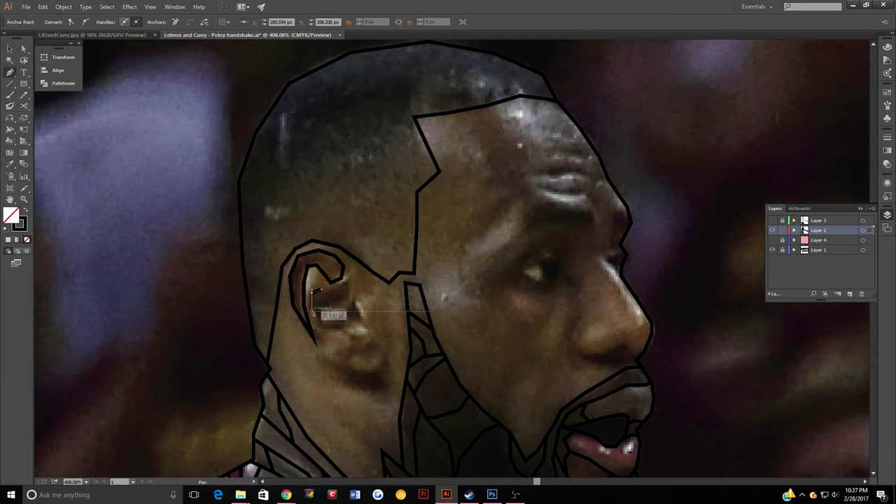
click(330, 364)
click(360, 372)
click(386, 355)
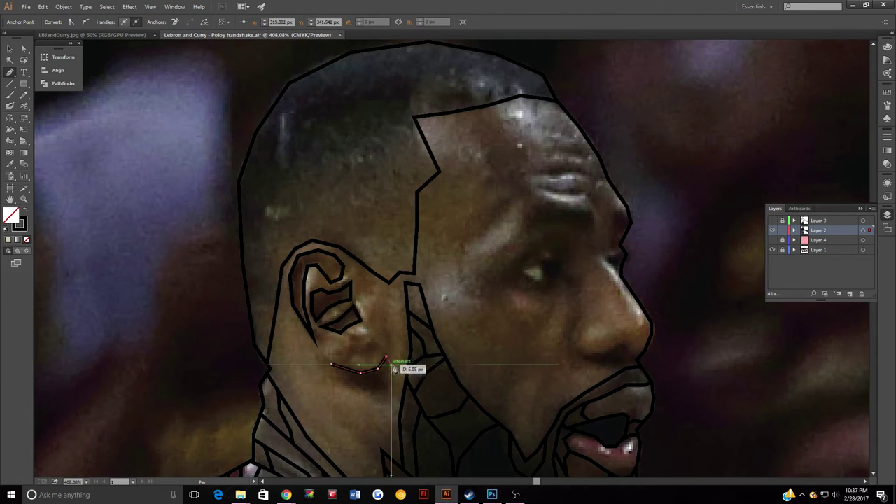
click(392, 382)
click(381, 400)
click(354, 393)
click(387, 327)
click(391, 369)
Draw a line down the neck, then trace upward from below the ear.
click(381, 399)
click(382, 401)
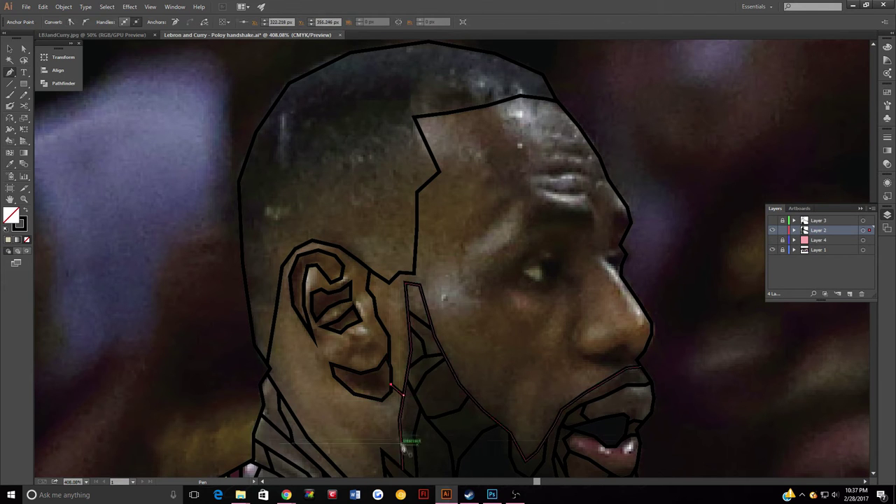
click(387, 411)
click(387, 456)
drag(473, 321, 484, 287)
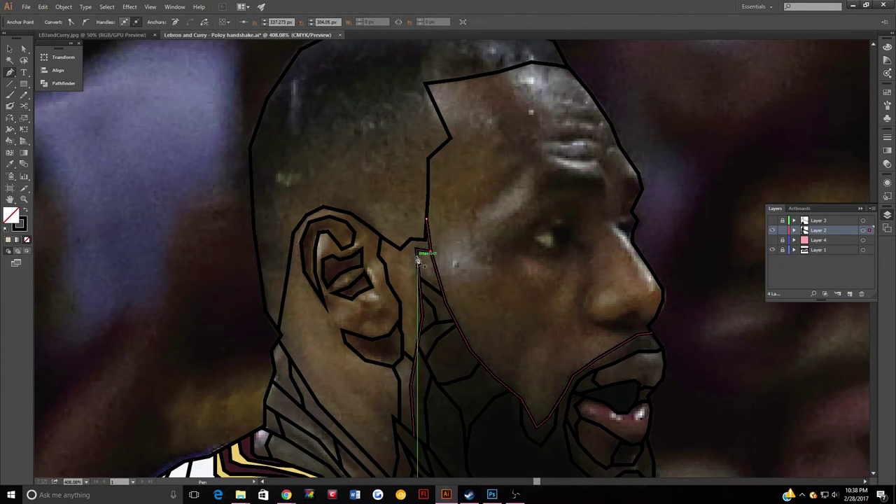
click(421, 310)
click(410, 283)
click(405, 246)
Start an outline along the lower edge of the ear.
click(421, 310)
click(352, 333)
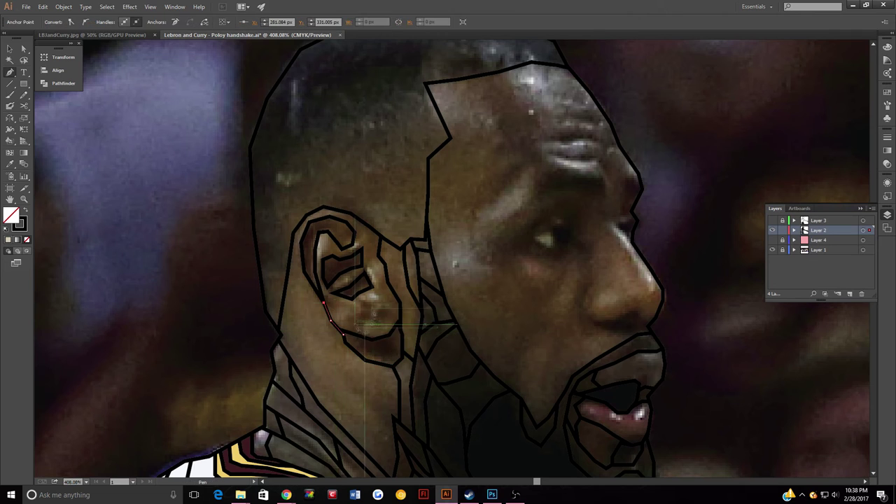
click(361, 306)
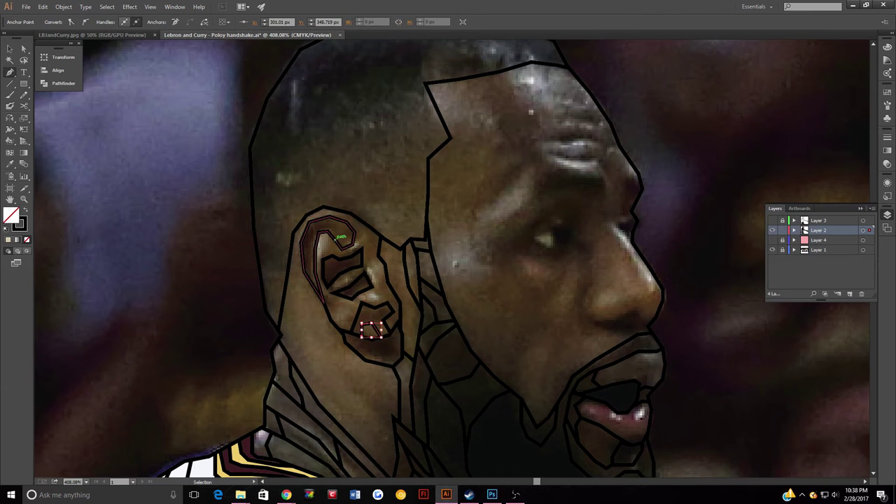
Split the inner ear into more pieces and outline the sideburn.
click(377, 235)
click(343, 250)
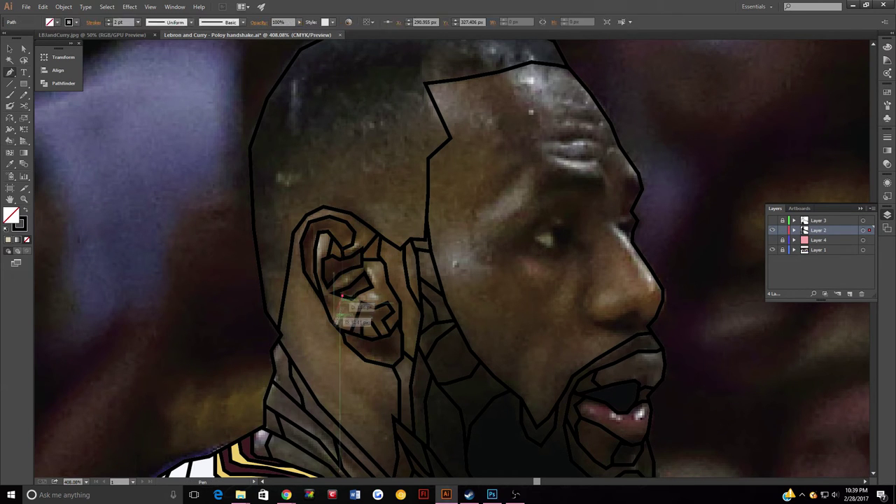
click(333, 292)
click(367, 276)
click(386, 279)
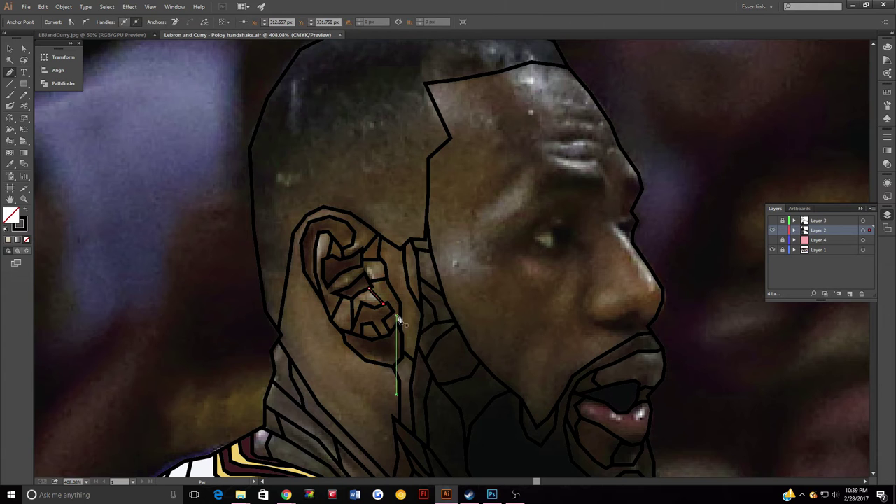
click(290, 317)
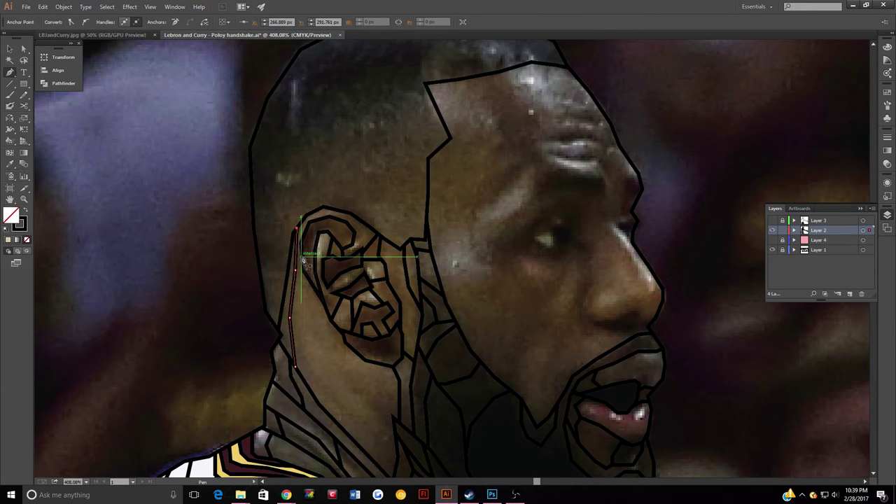
click(302, 259)
Add a small piece below the ear and begin a line up the neck.
scroll(359, 392, down, 2)
click(365, 326)
click(365, 357)
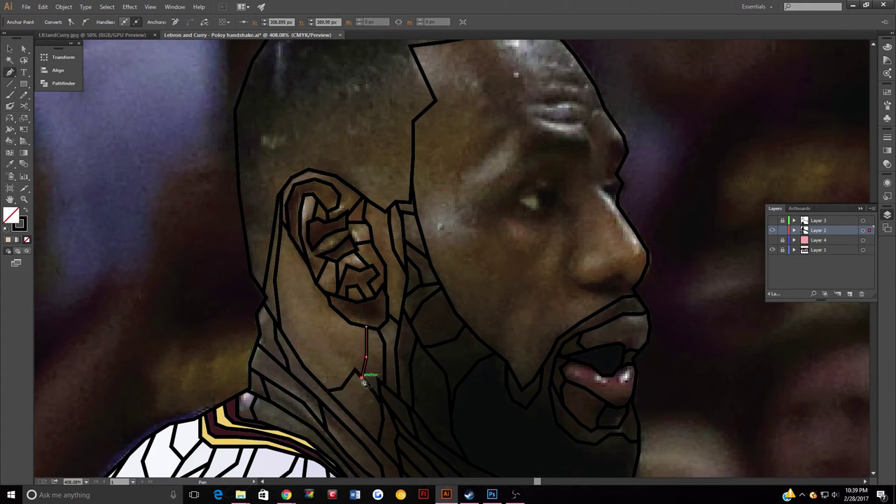
click(363, 381)
click(301, 364)
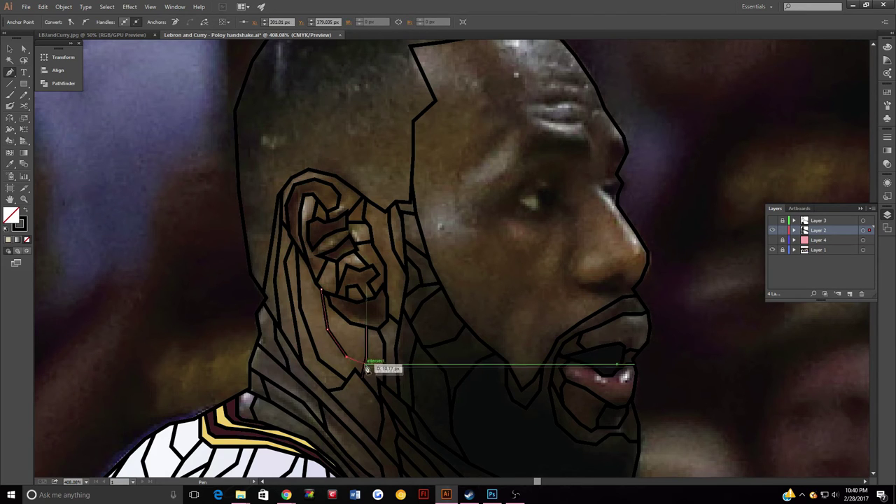
Trace a black-stroked path up along the hairline toward the crown.
scroll(350, 329, up, 2)
click(278, 223)
click(301, 194)
click(349, 174)
click(400, 163)
click(423, 148)
click(278, 333)
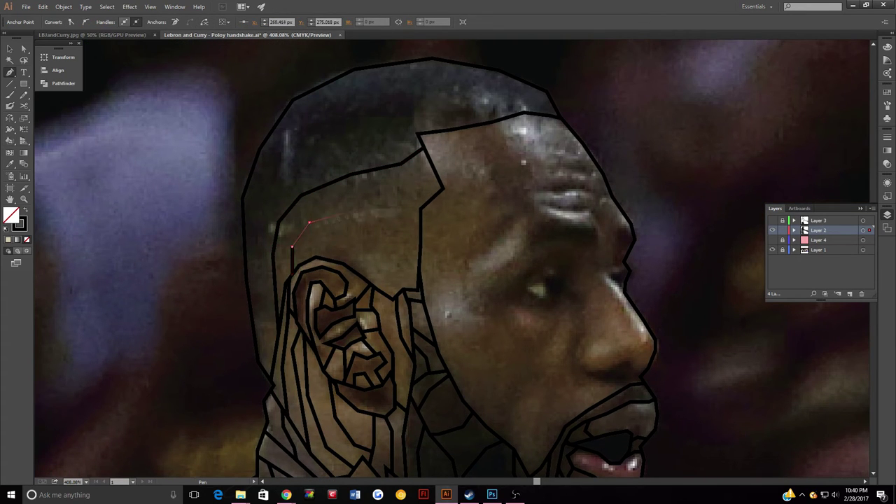
Outline a closed piece beside the ear and a path down the left side of the head.
click(420, 213)
click(387, 221)
click(420, 260)
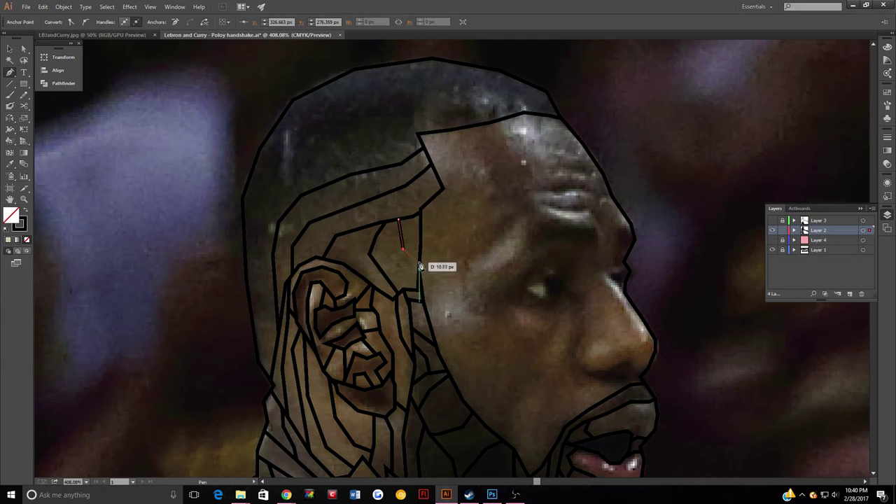
click(390, 215)
click(337, 264)
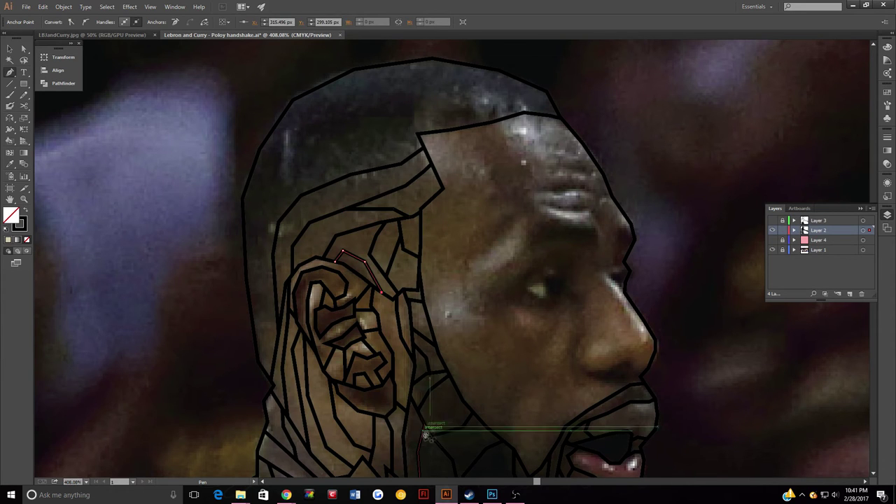
click(296, 201)
click(282, 205)
click(268, 222)
click(262, 269)
click(253, 331)
click(266, 374)
Close the back-of-head path and outline a strip across the top of the hair.
scroll(265, 373, up, 2)
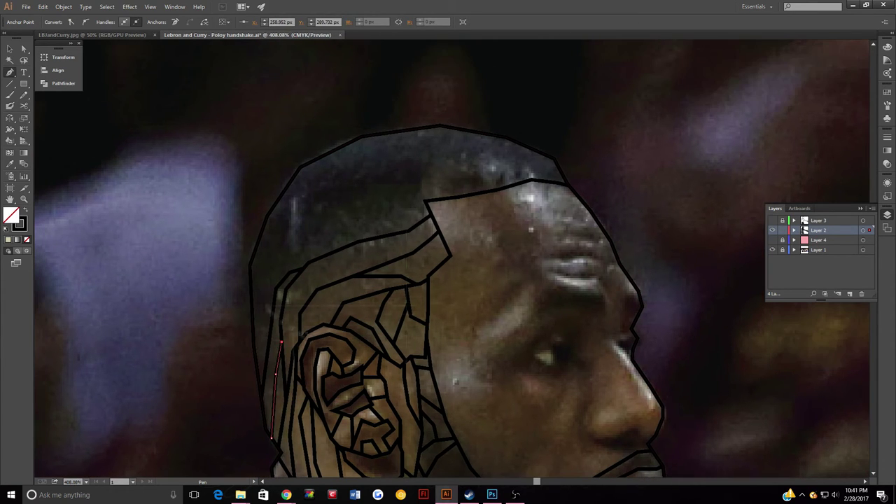
click(285, 261)
click(308, 164)
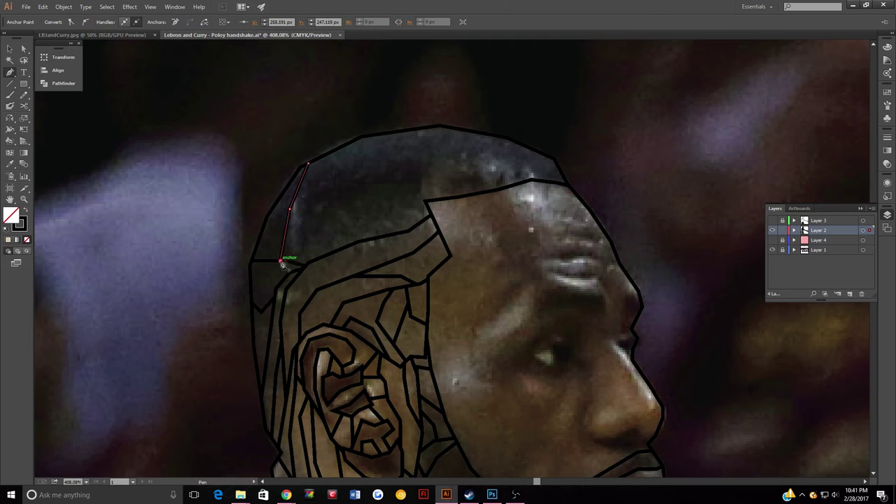
click(295, 194)
click(425, 199)
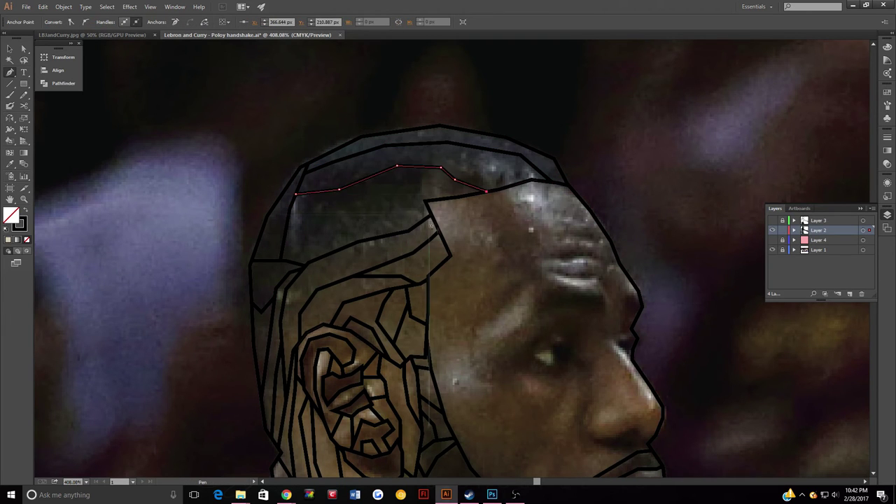
click(300, 238)
click(295, 195)
click(295, 250)
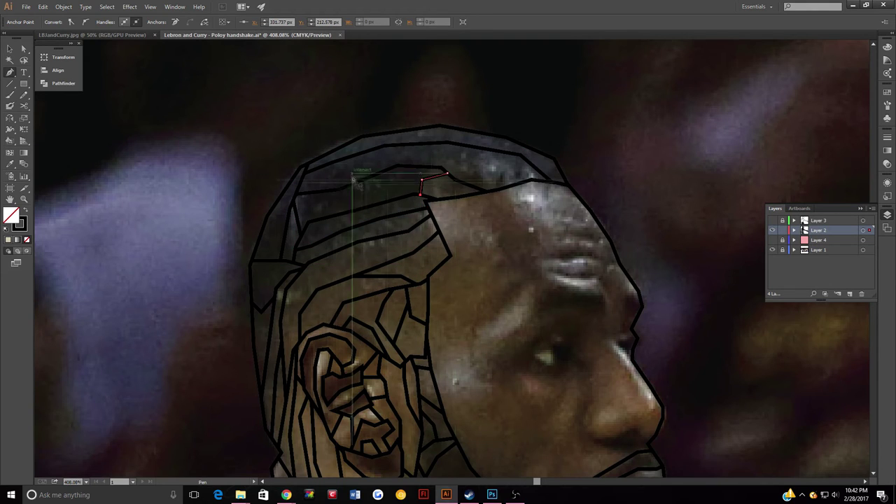
Begin a path from the front of the hairline toward the forehead.
click(460, 182)
click(478, 170)
click(532, 153)
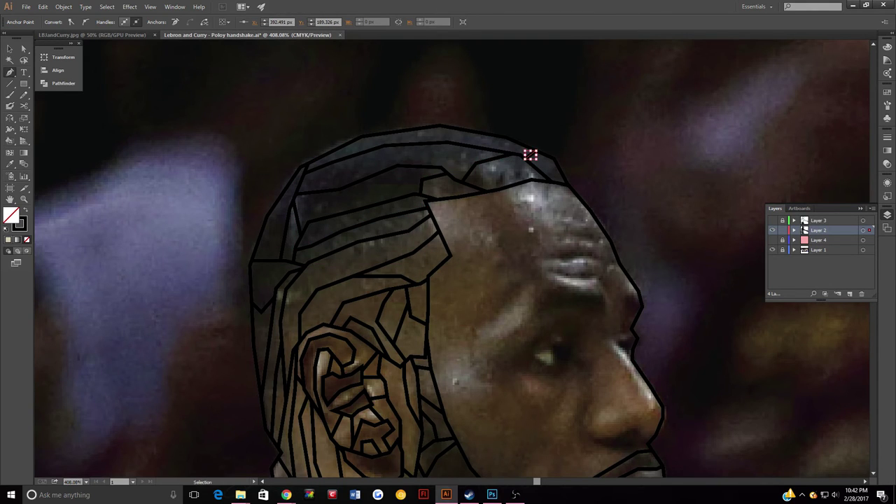
scroll(455, 238, down, 3)
Trace the jaw outline, with a curved anchor below the chin.
scroll(379, 323, down, 2)
click(393, 320)
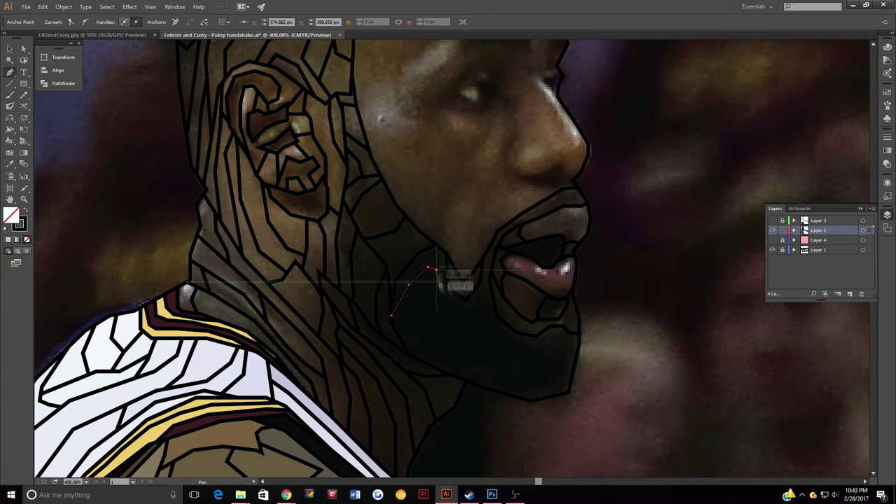
click(527, 336)
click(534, 343)
click(555, 343)
click(575, 354)
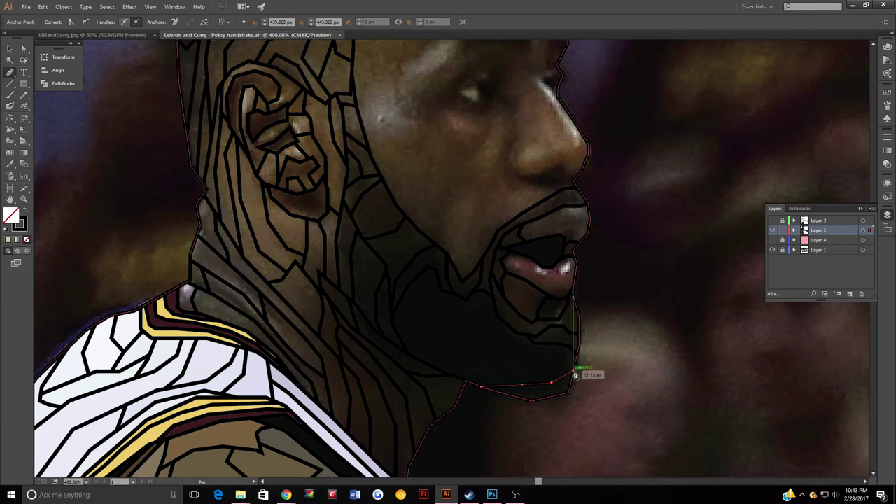
click(410, 296)
mouse_move(521, 358)
mouse_down()
mouse_move(515, 381)
mouse_move(476, 328)
mouse_up()
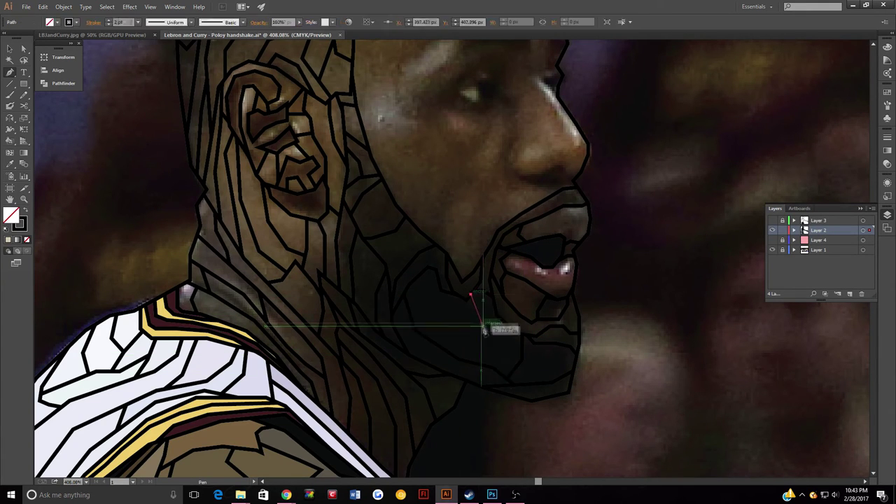
Outline the nose and the nostril as closed shapes.
scroll(506, 249, up, 3)
click(483, 227)
click(536, 214)
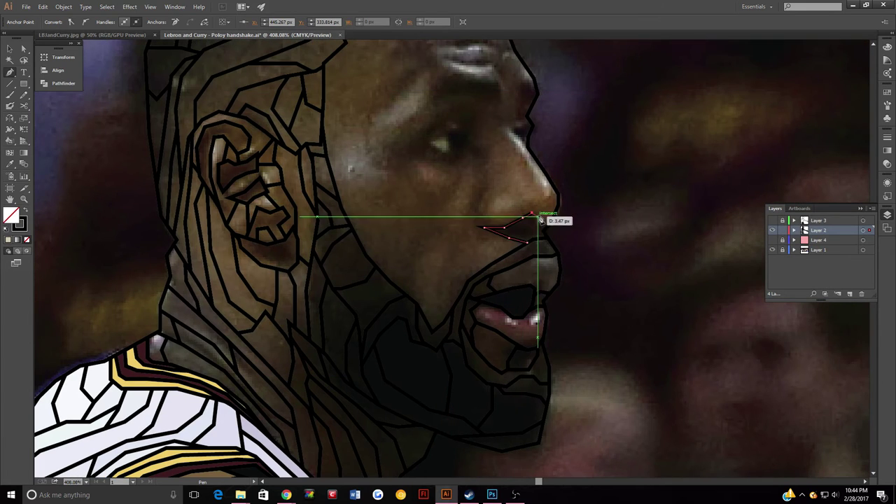
click(543, 224)
click(528, 242)
click(483, 227)
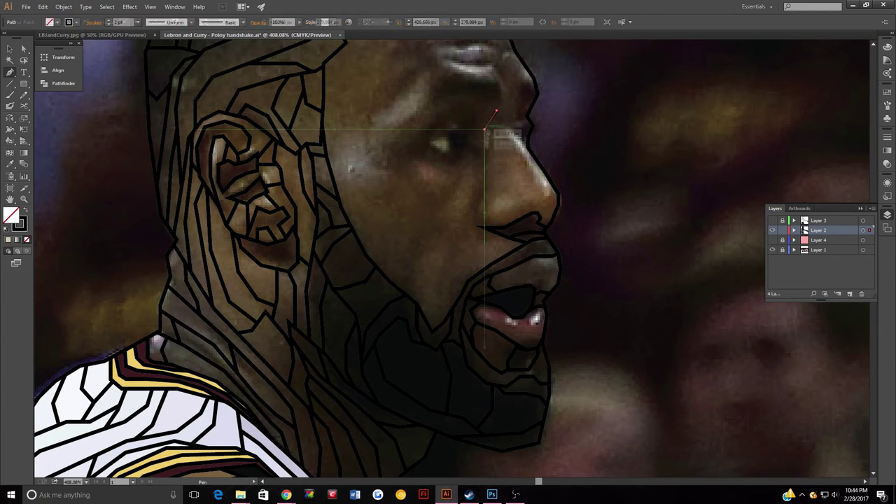
click(493, 231)
click(482, 238)
click(471, 236)
click(469, 218)
click(492, 231)
Trace around the eye and close it into the cheek outline.
click(427, 142)
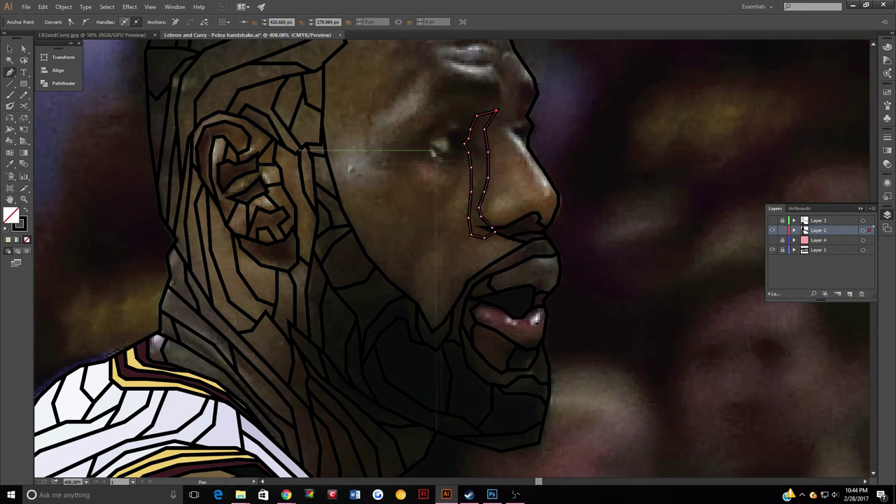
click(454, 130)
click(470, 130)
click(468, 149)
click(455, 154)
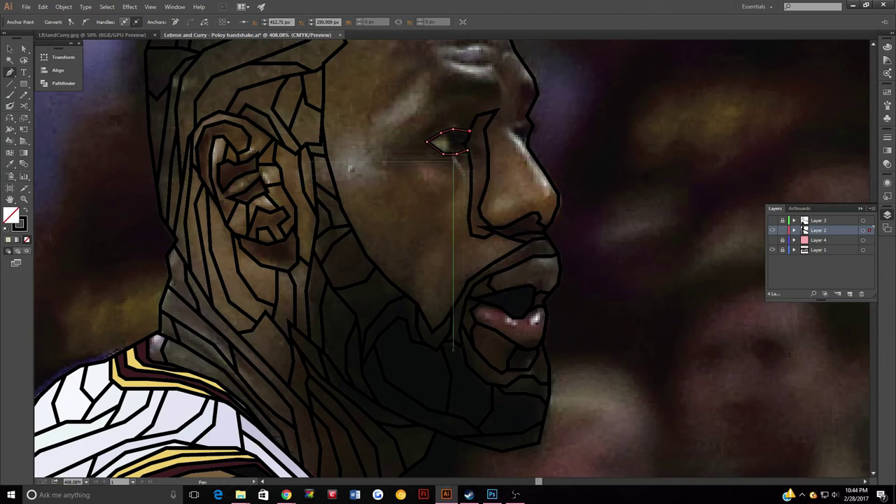
click(481, 208)
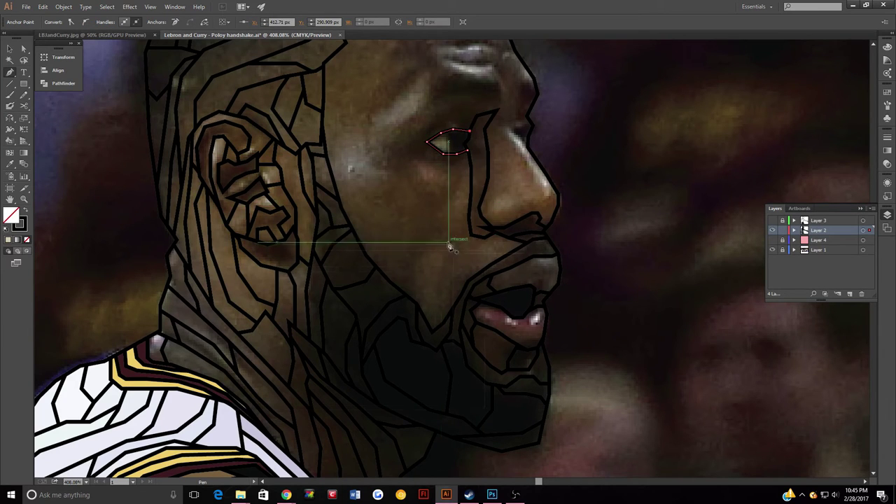
Draw a line from the cheek to the nose, then along the nose and forehead edge.
click(435, 328)
click(441, 295)
click(451, 270)
click(476, 255)
scroll(508, 257, up, 3)
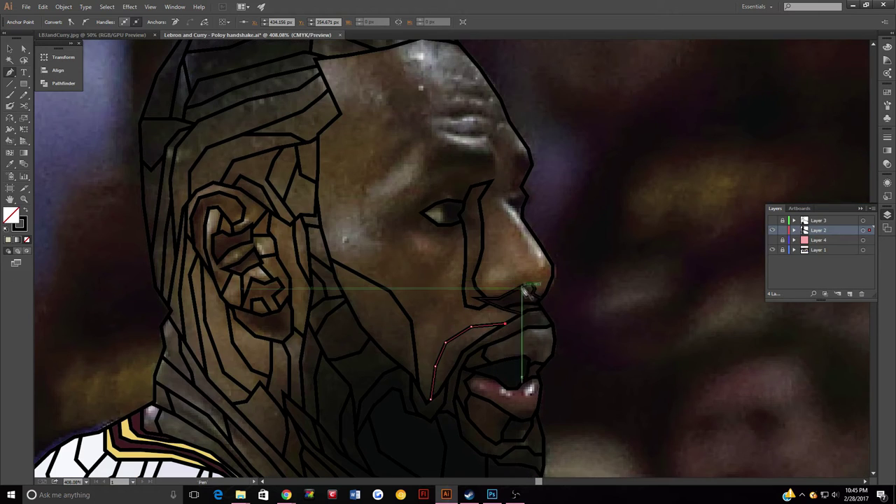
click(554, 272)
click(498, 199)
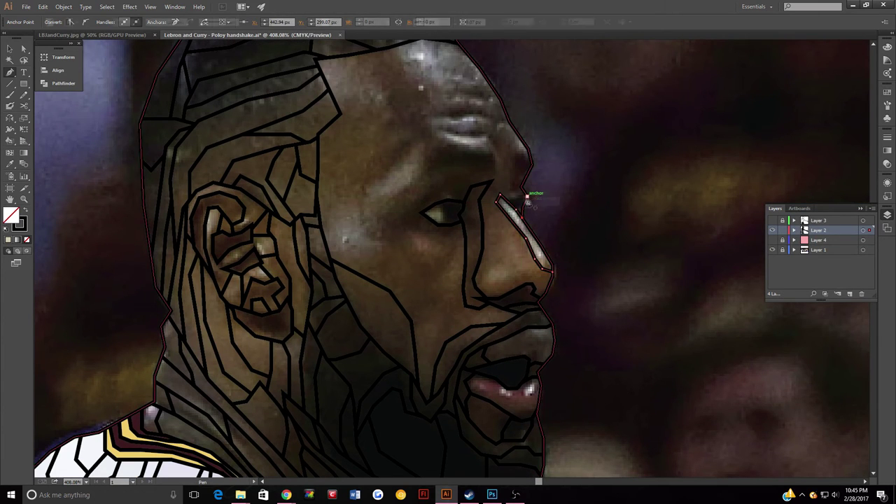
click(502, 170)
click(492, 144)
click(495, 91)
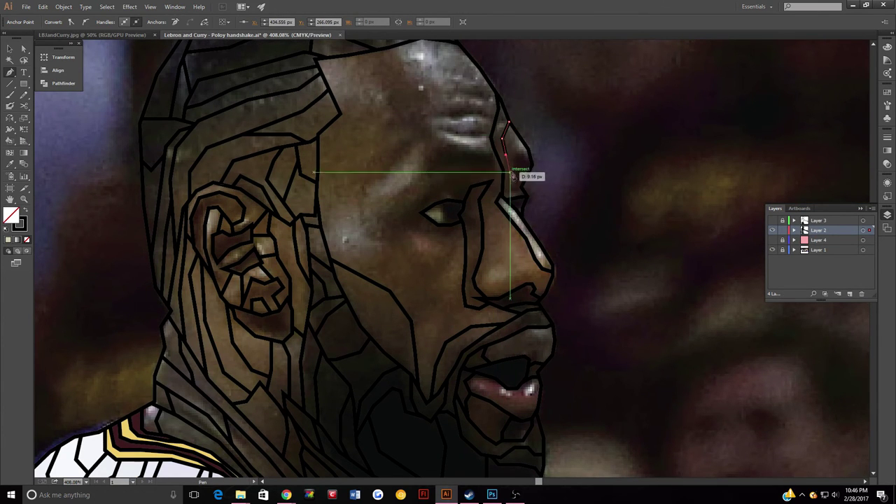
click(512, 171)
Add a small piece near the brow and trace the nose's left edge.
click(522, 181)
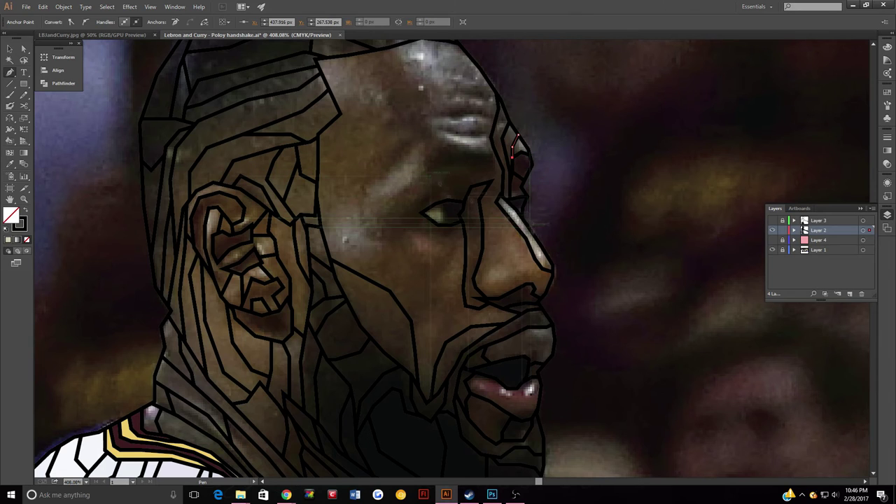
click(495, 297)
click(484, 269)
click(491, 224)
click(502, 212)
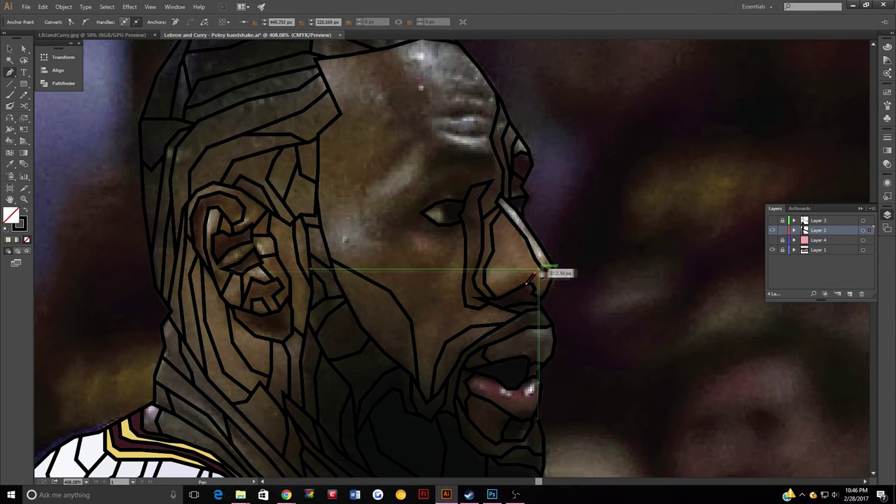
Draw lines up from the nose tip and along the nose's left edge.
click(516, 287)
click(512, 267)
click(516, 249)
click(513, 223)
click(504, 235)
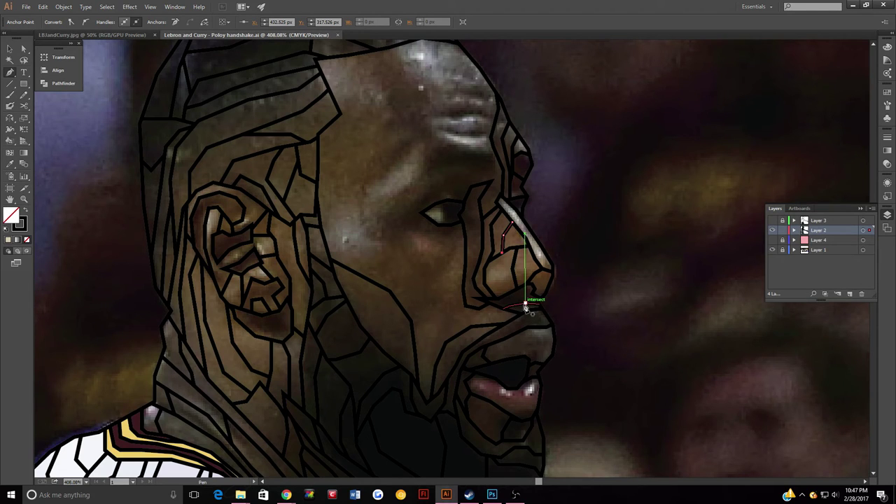
click(490, 183)
click(466, 301)
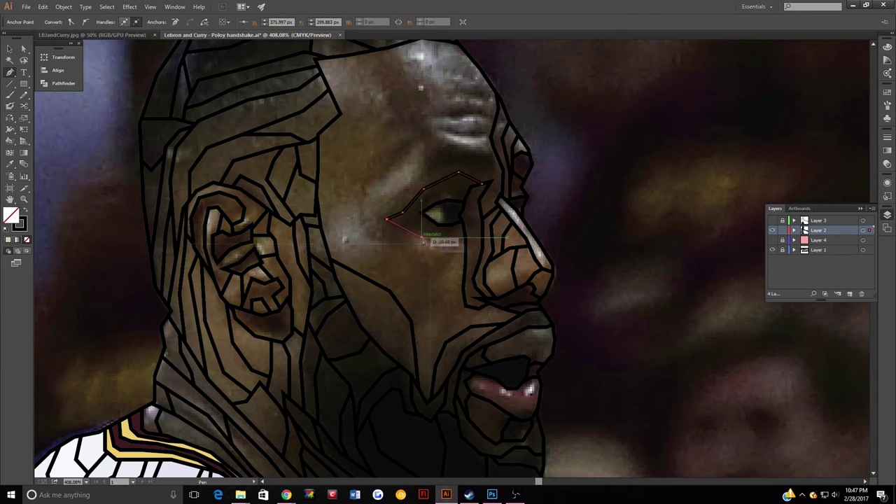
click(465, 238)
Outline the eyebrow above the eye.
click(410, 177)
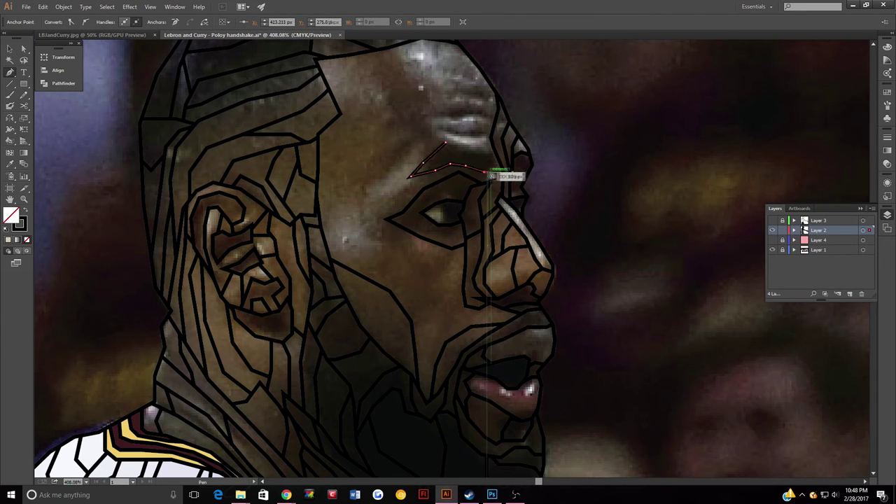
click(445, 143)
click(478, 145)
click(494, 149)
click(495, 166)
click(449, 167)
Trace a line down the cheek to the chin.
click(394, 223)
click(368, 230)
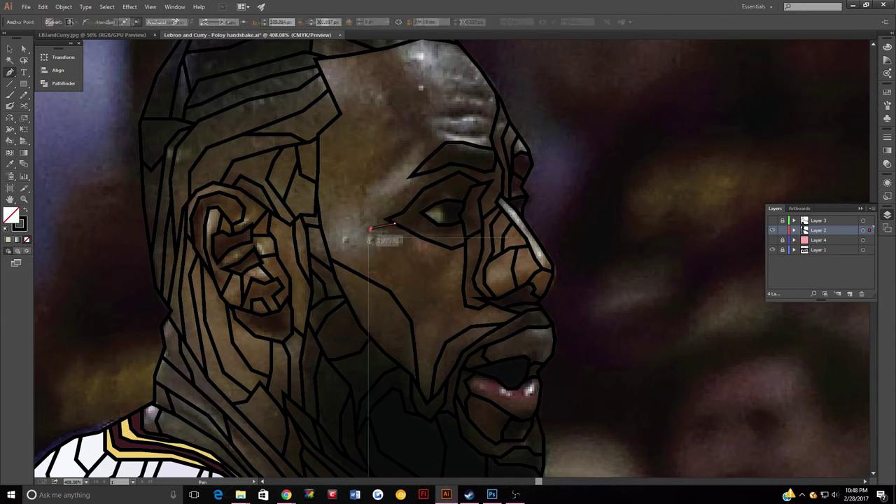
click(392, 244)
click(418, 266)
click(430, 327)
click(423, 396)
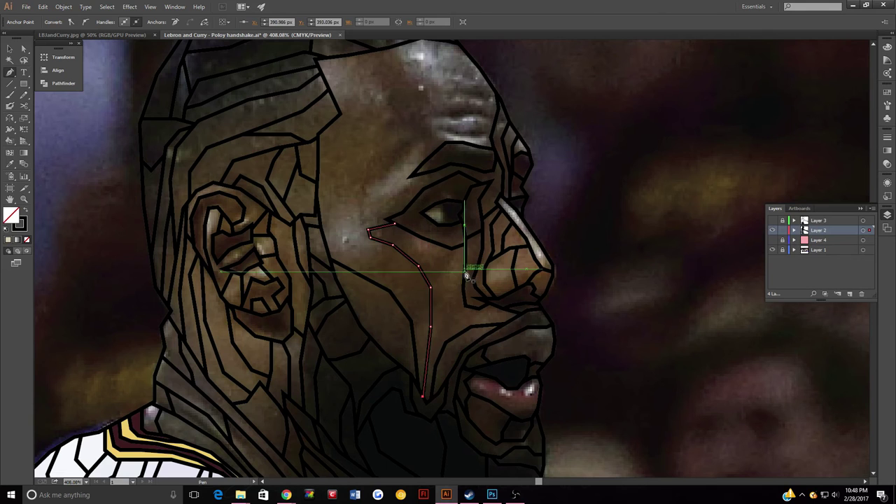
click(468, 306)
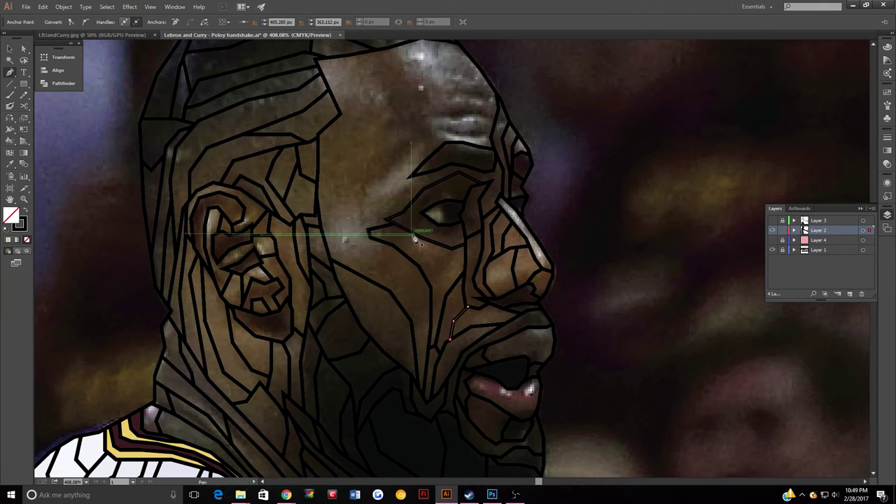
Draw a line from the ear up to the eyebrow and another down the cheek.
click(319, 217)
click(420, 143)
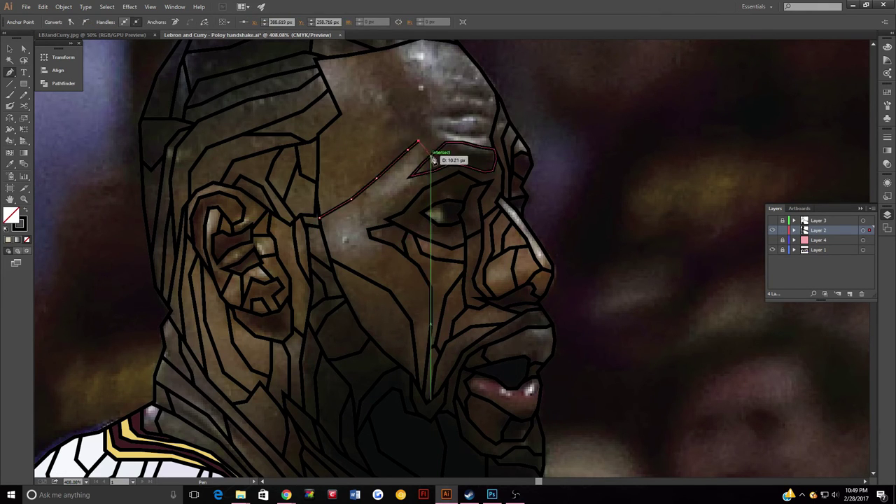
click(348, 201)
click(339, 223)
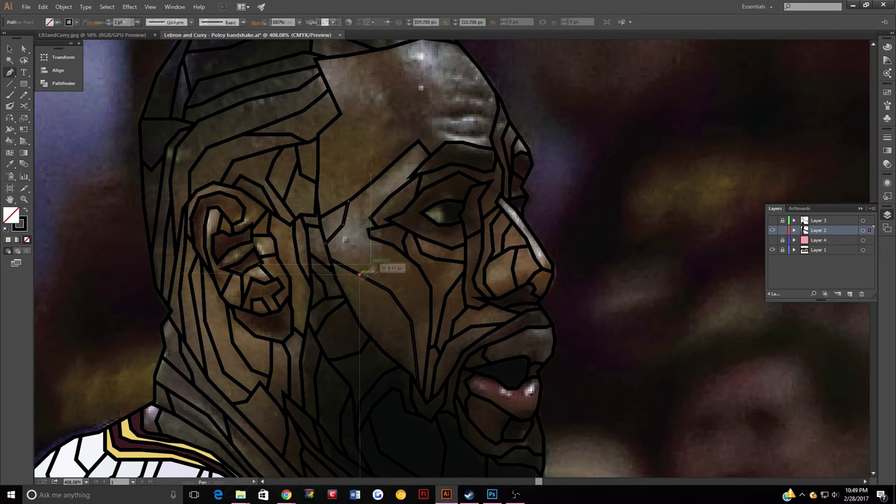
click(413, 262)
click(407, 288)
click(418, 318)
click(429, 331)
Add a short forehead line and a dividing line down the forehead.
scroll(468, 297, up, 3)
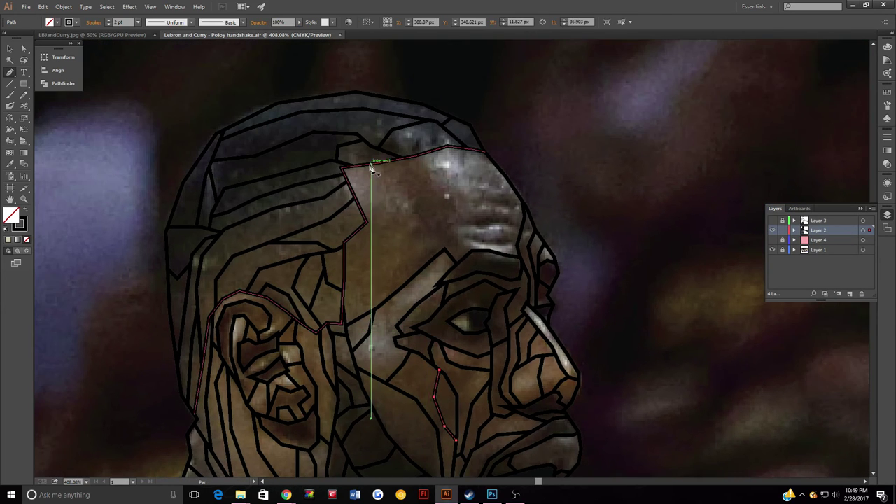
click(411, 208)
click(400, 226)
click(413, 154)
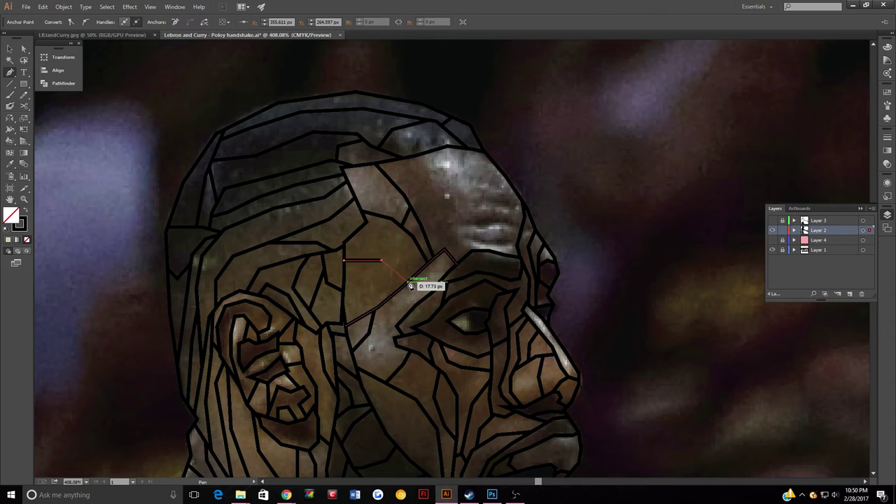
click(441, 196)
click(453, 232)
click(456, 258)
Draw a line along the brow, a short forehead divider and a short line across the eye.
scroll(432, 206, up, 2)
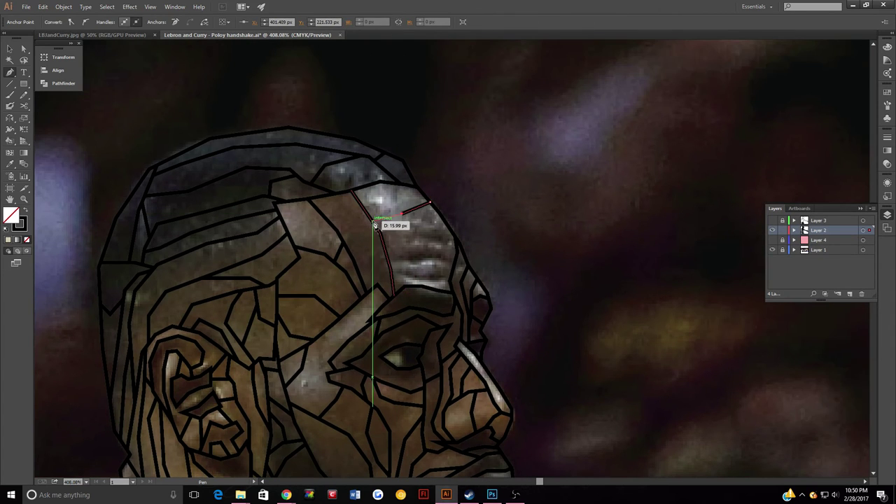
click(386, 256)
click(422, 243)
click(454, 247)
click(457, 251)
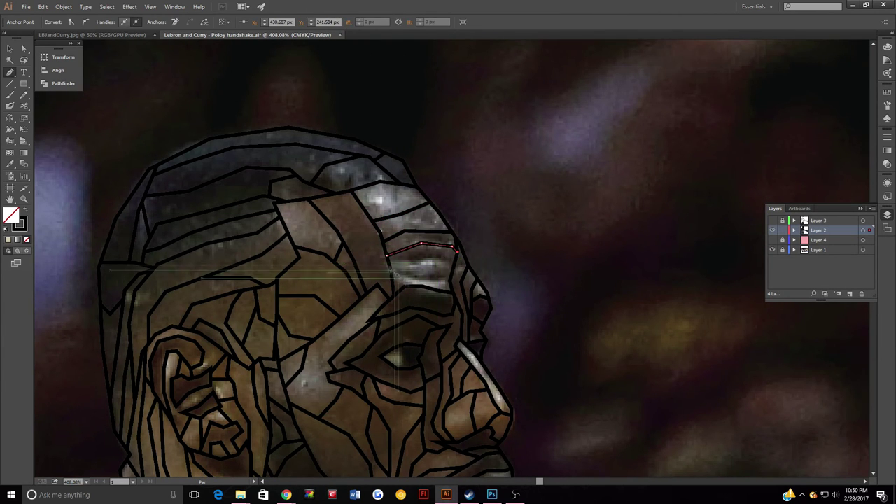
click(408, 185)
click(393, 215)
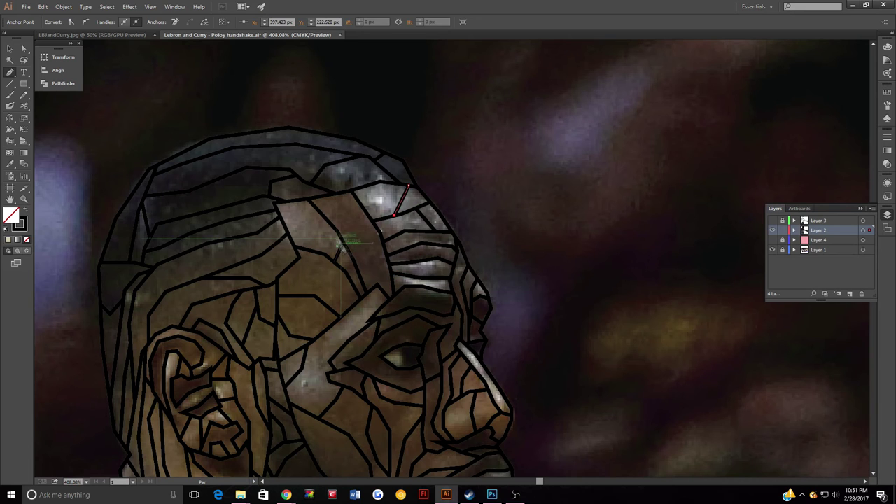
click(401, 344)
click(400, 360)
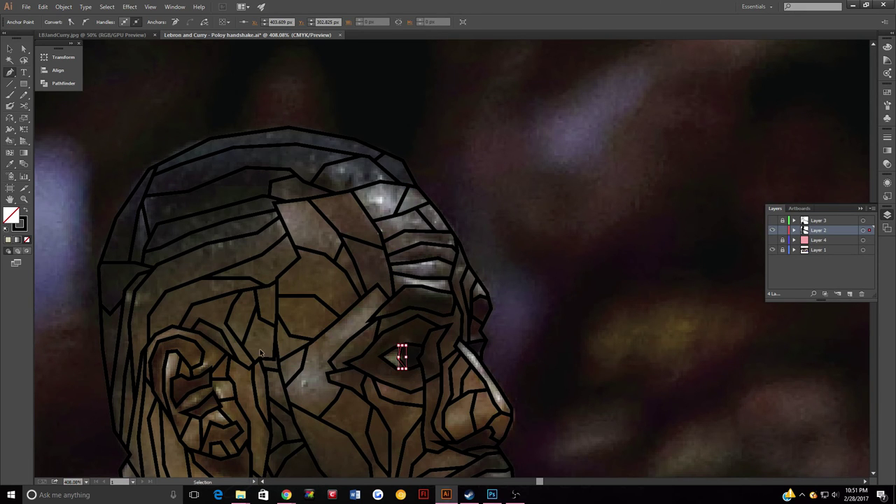
key(ctrl+minus)
key(ctrl+minus)
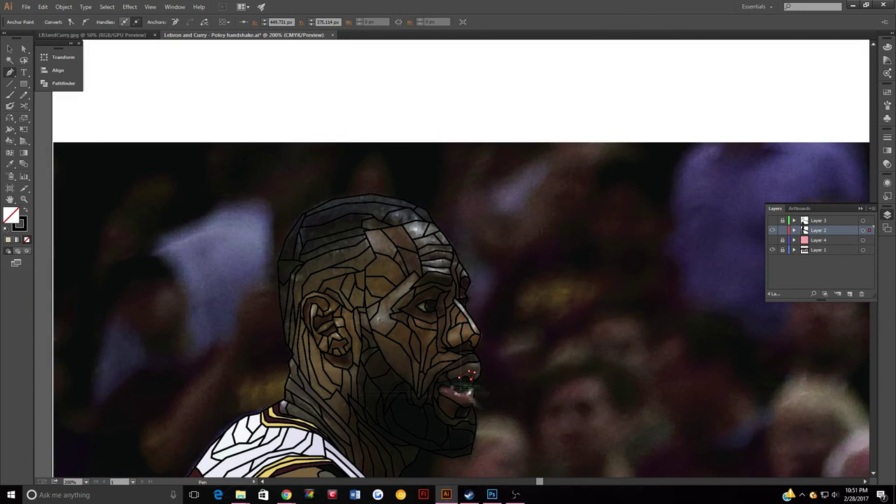
Finish the mouth anchor and select the traced-outline group in Layer 2 for Live Paint.
click(453, 400)
key(v)
click(793, 229)
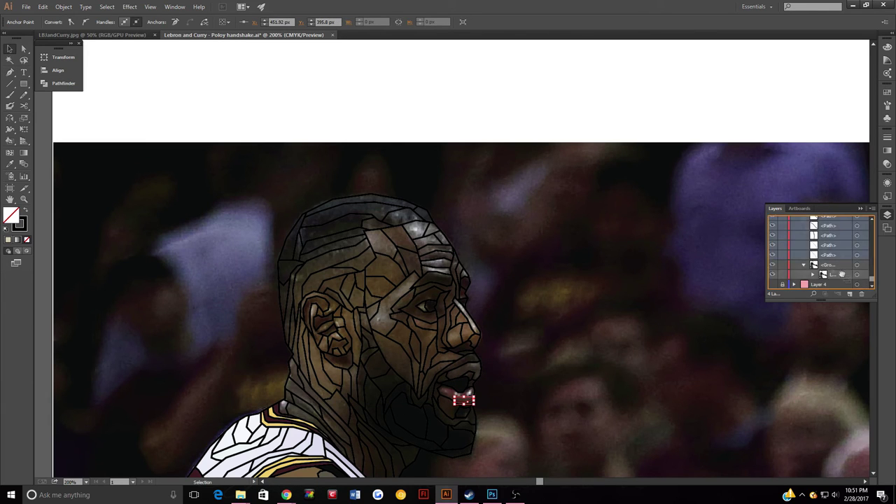
click(829, 240)
scroll(357, 315, up, 3)
key(k)
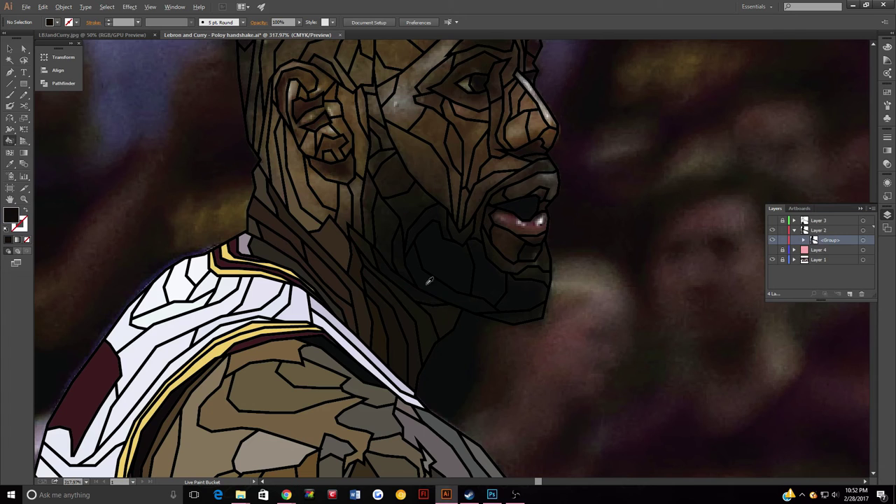
Fill the lower lip pink and the ear, forehead and nose pieces brown.
alt+click(533, 234)
click(533, 231)
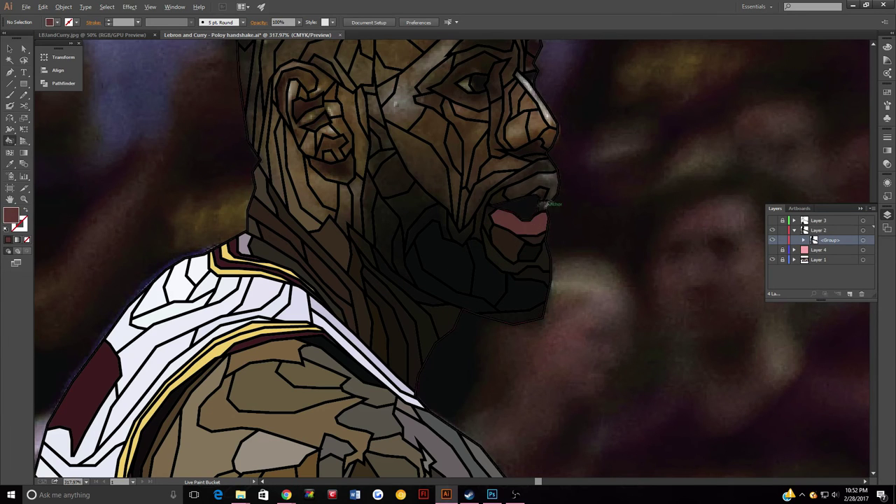
alt+click(353, 206)
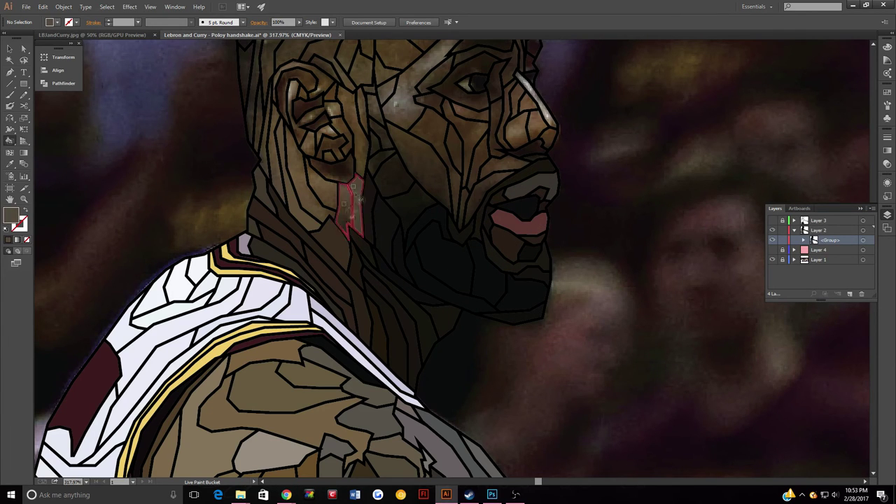
drag(327, 140, 282, 86)
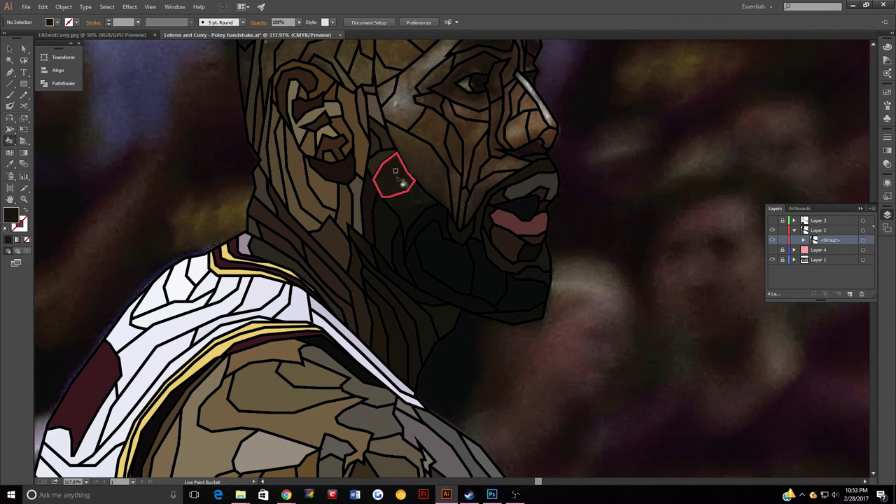
click(411, 111)
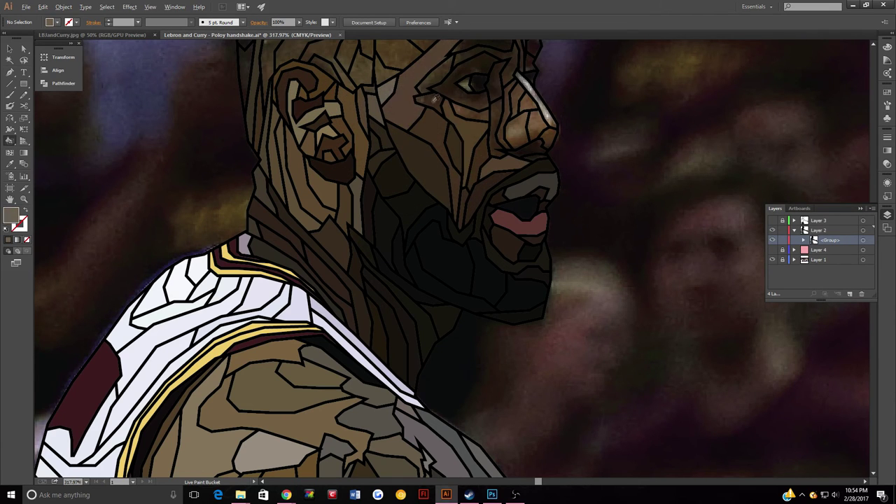
click(518, 129)
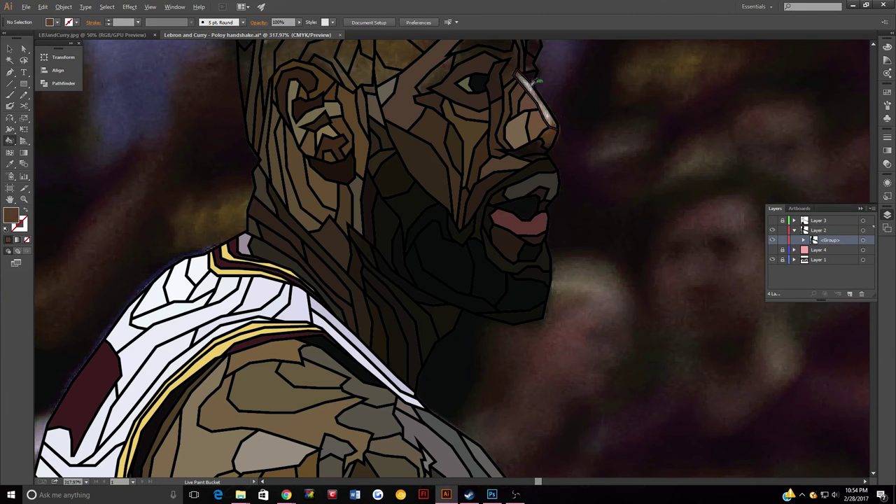
Sample a light grey for the forehead, pick brown, and check fills by toggling the photo.
drag(598, 252, 644, 378)
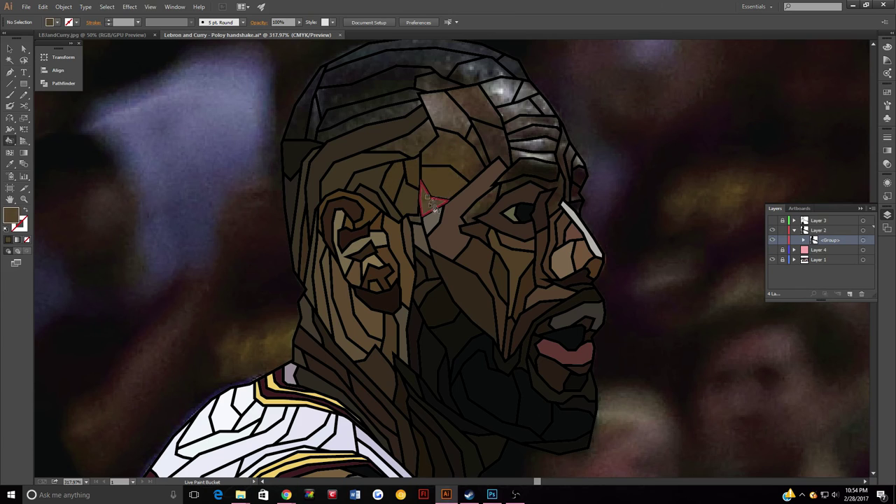
drag(477, 94, 415, 136)
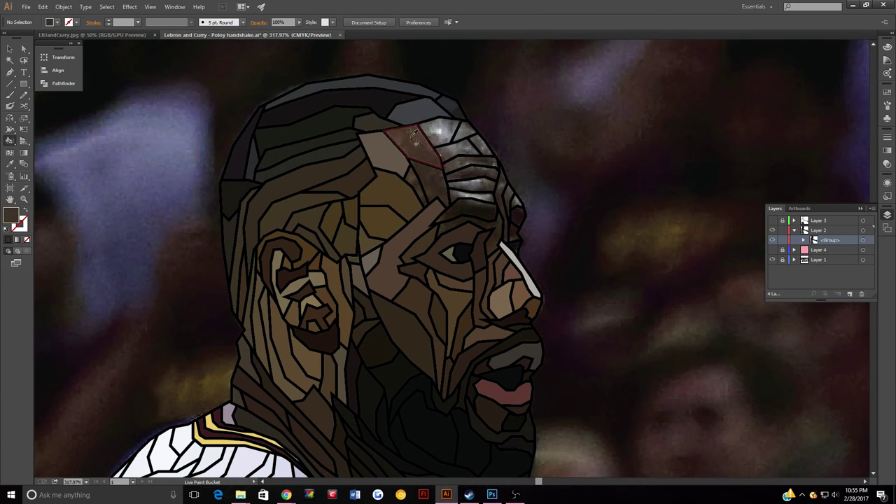
click(414, 136)
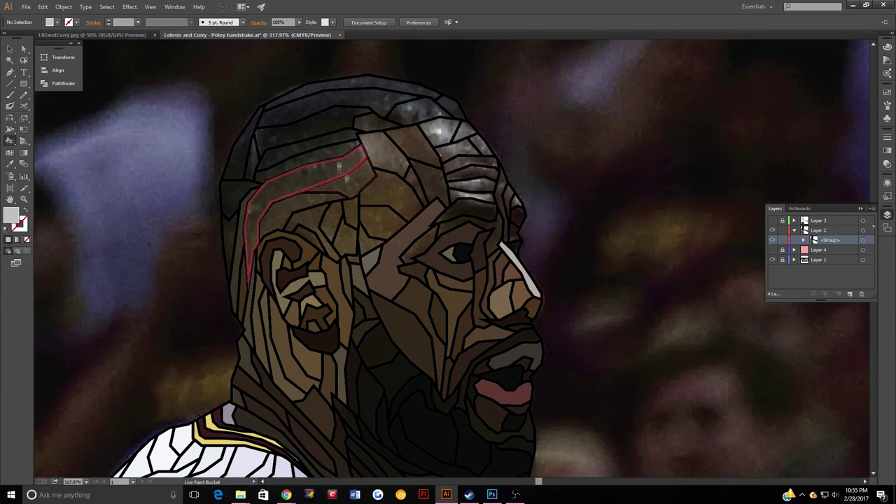
alt+click(420, 274)
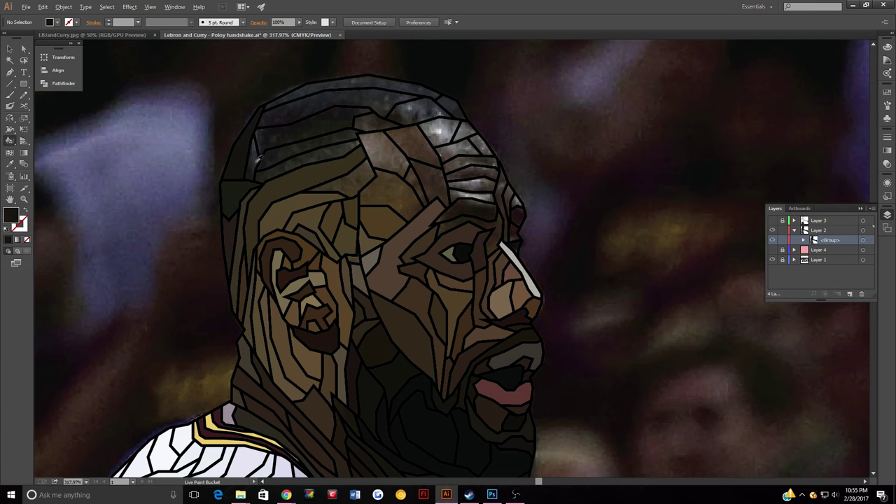
click(772, 259)
click(772, 259)
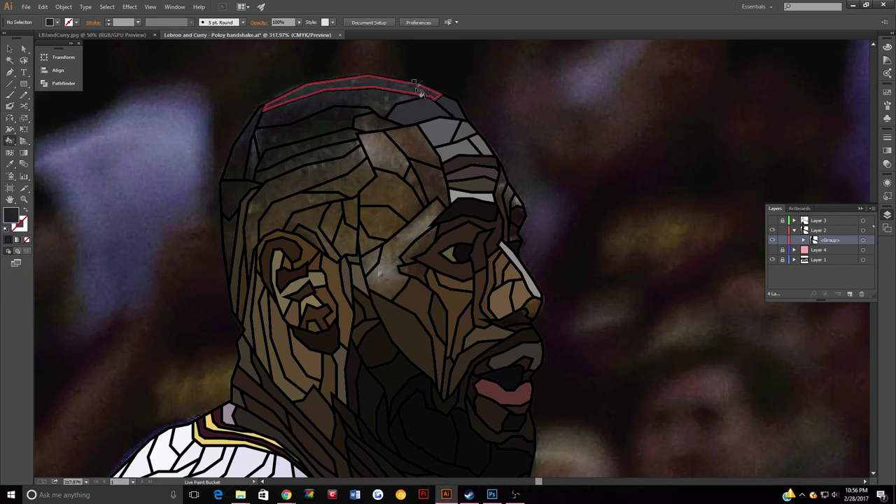
Fill the top-of-head pieces dark and the temple piece lighter brown.
click(350, 91)
click(315, 105)
click(308, 136)
click(420, 143)
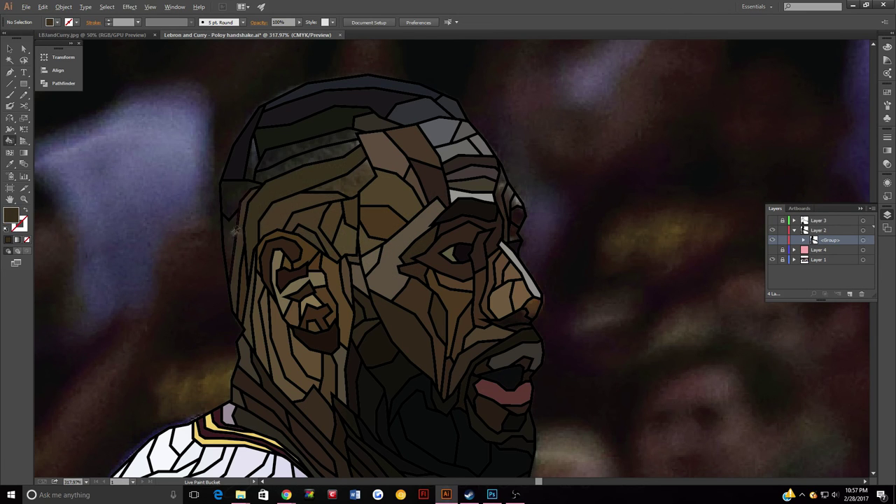
alt+click(290, 154)
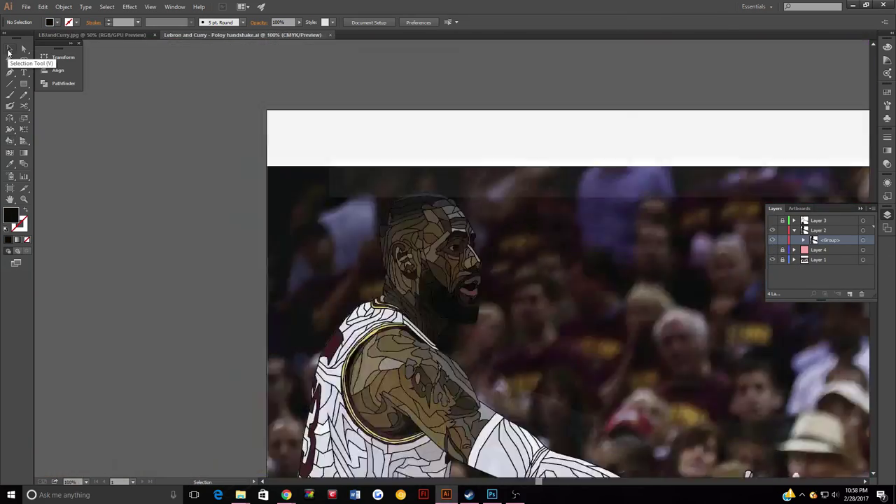
Save the stained-glass artwork, briefly reveal the source photo beneath it, then switch to another application.
key(ctrl+s)
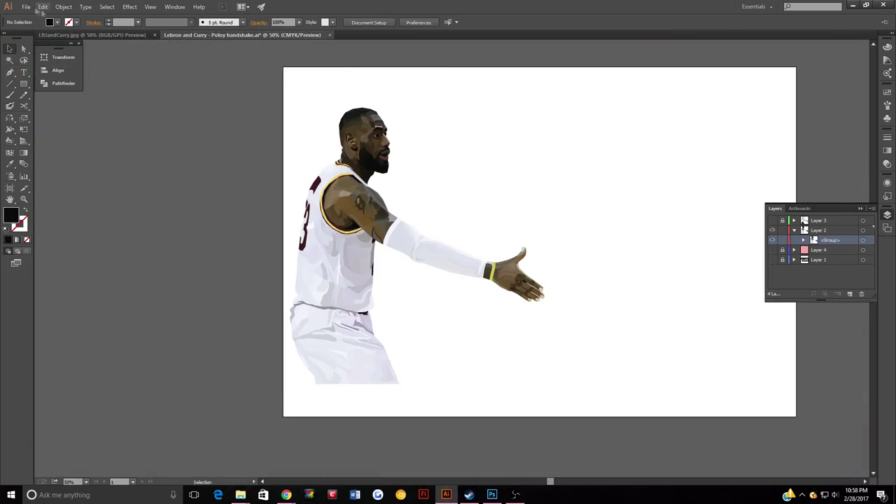
click(773, 259)
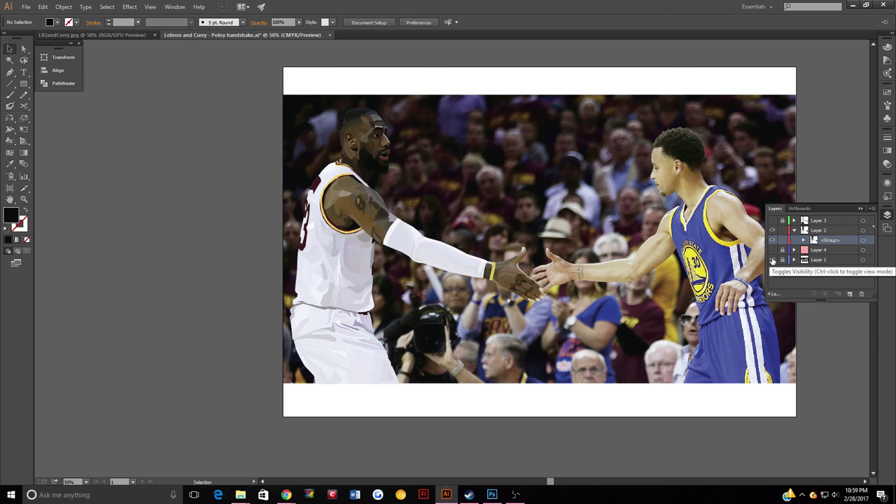
click(774, 259)
click(26, 6)
click(515, 494)
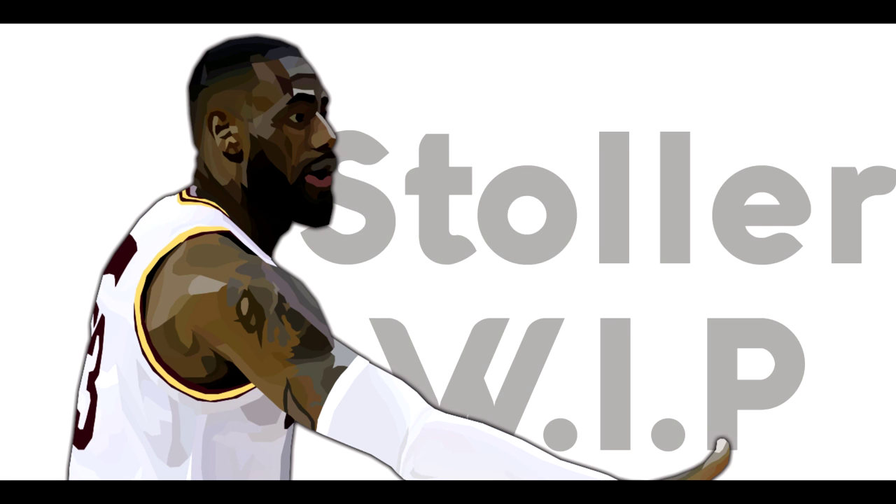